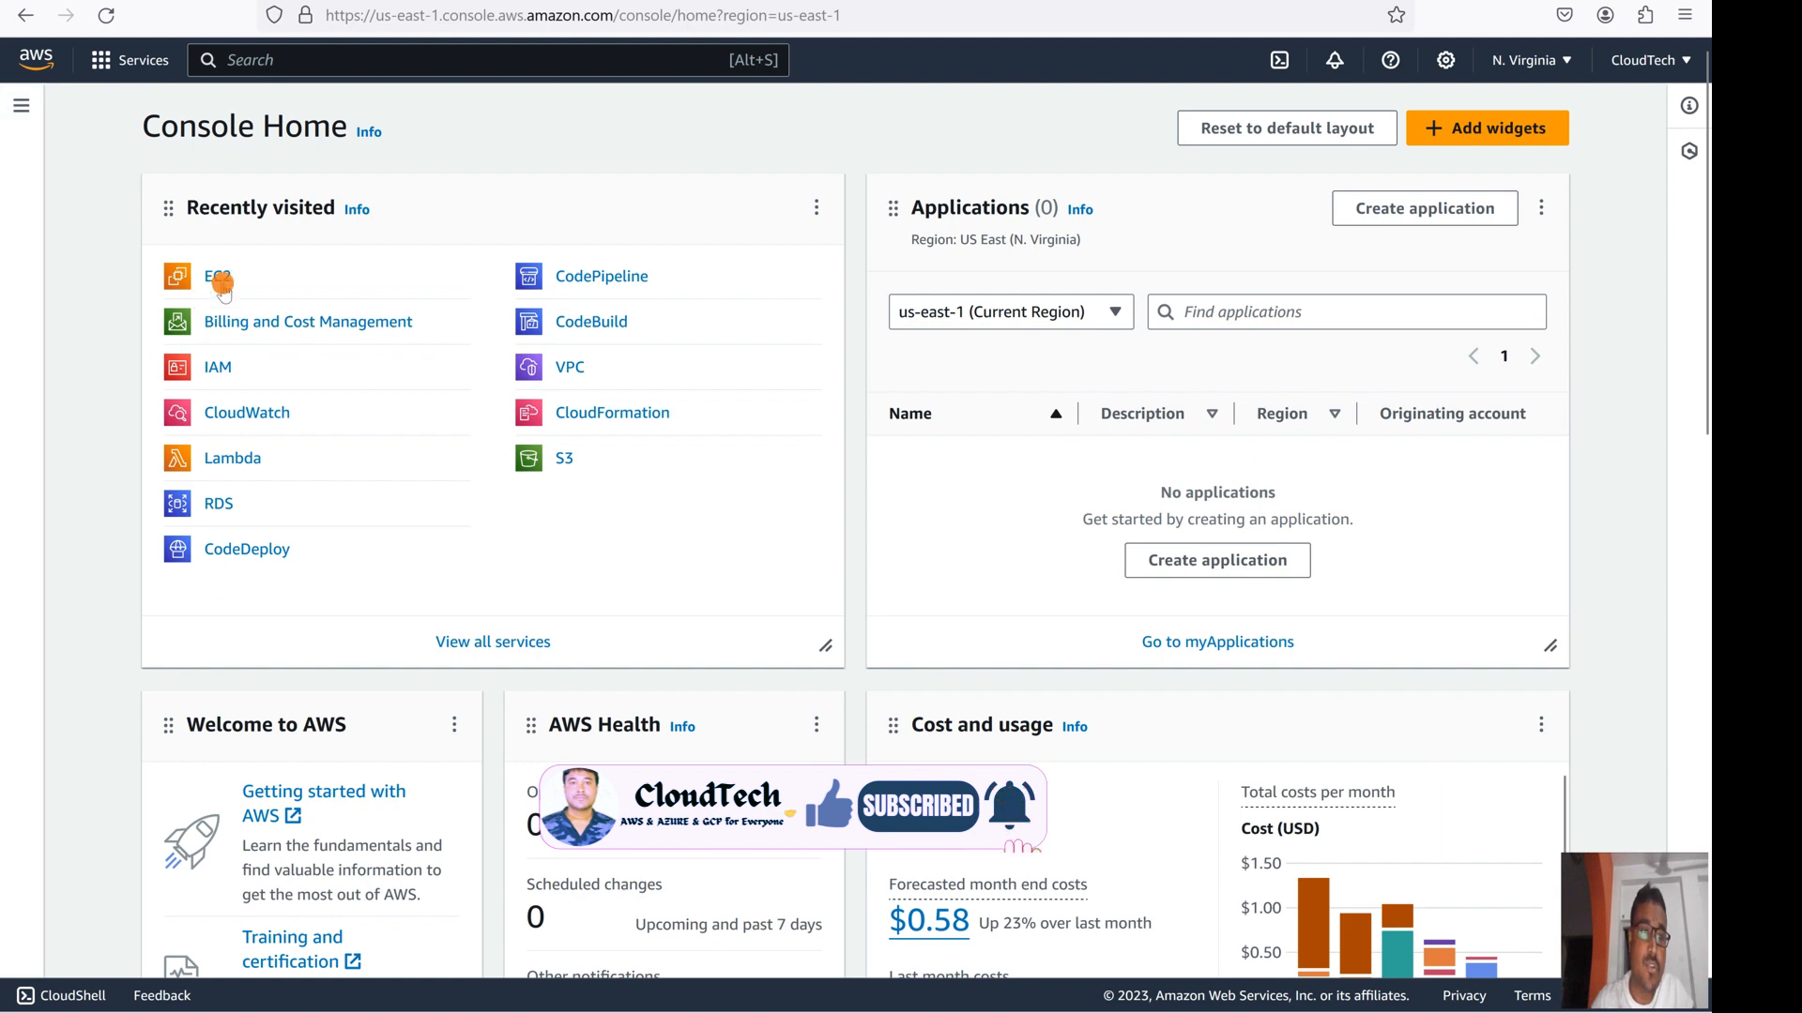
- In EC2's running instances, select cloudtech-app and show its Actions > Security options
click(222, 281)
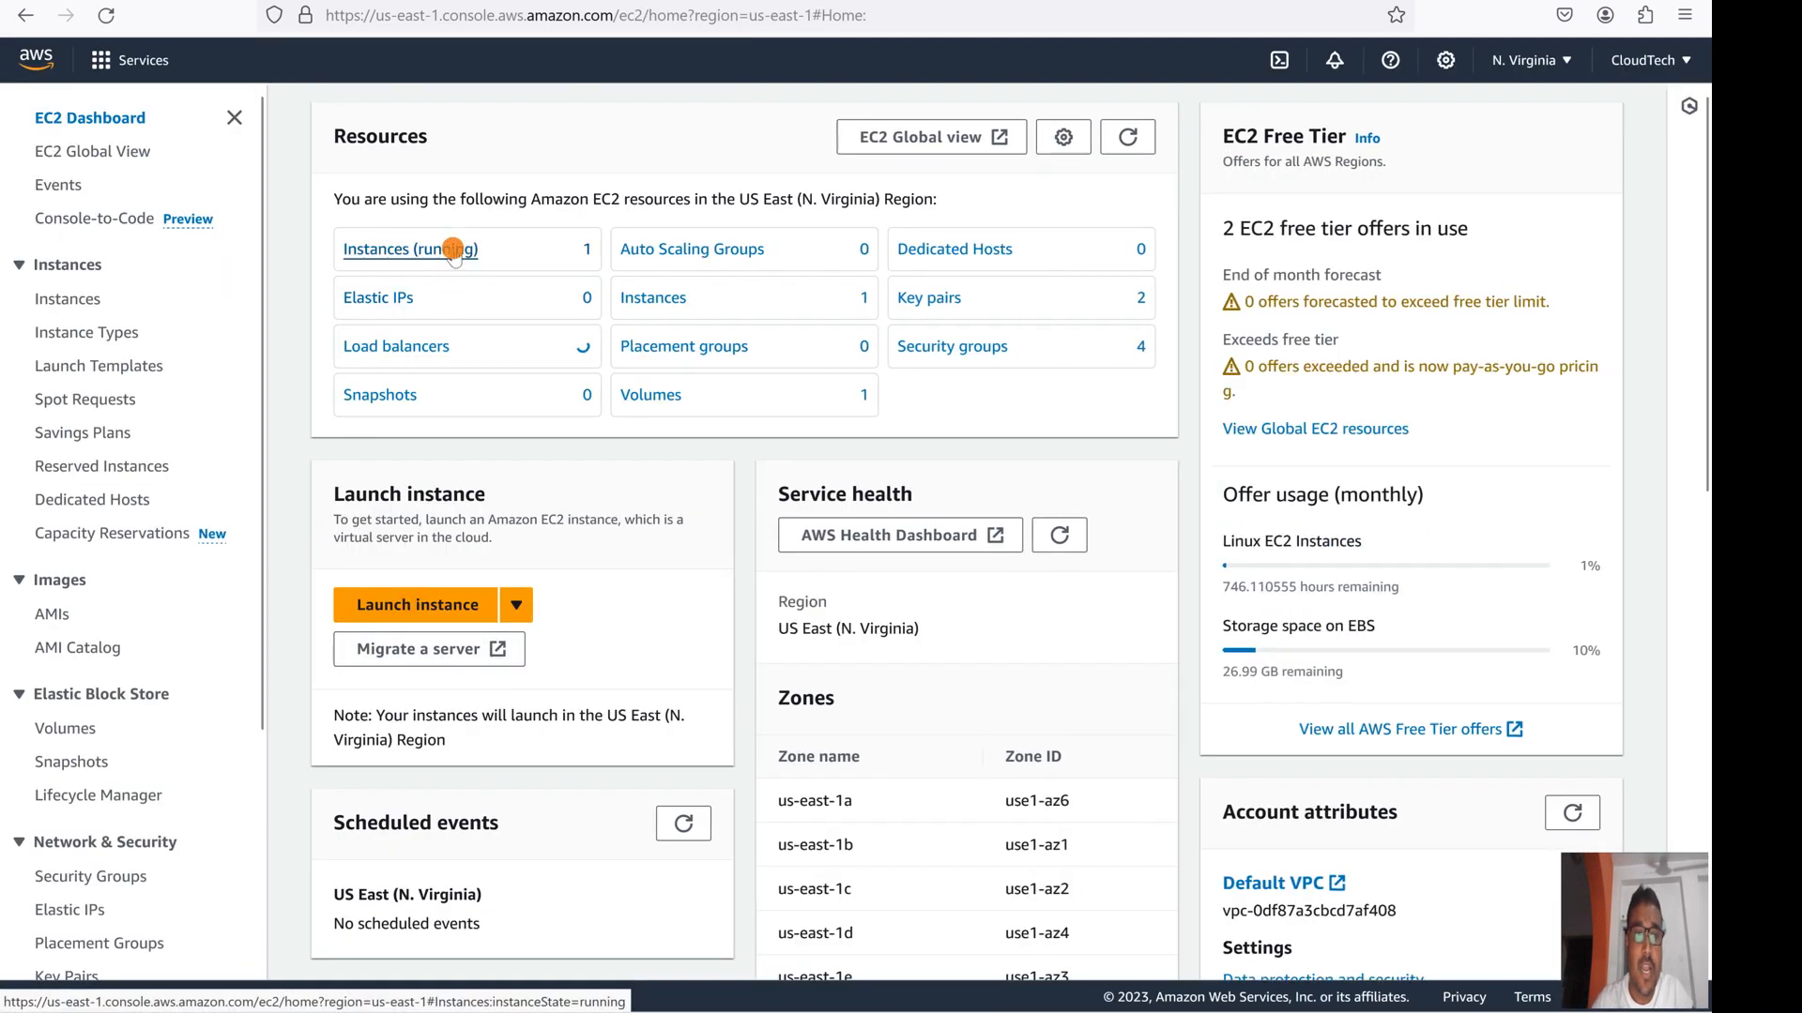
click(451, 248)
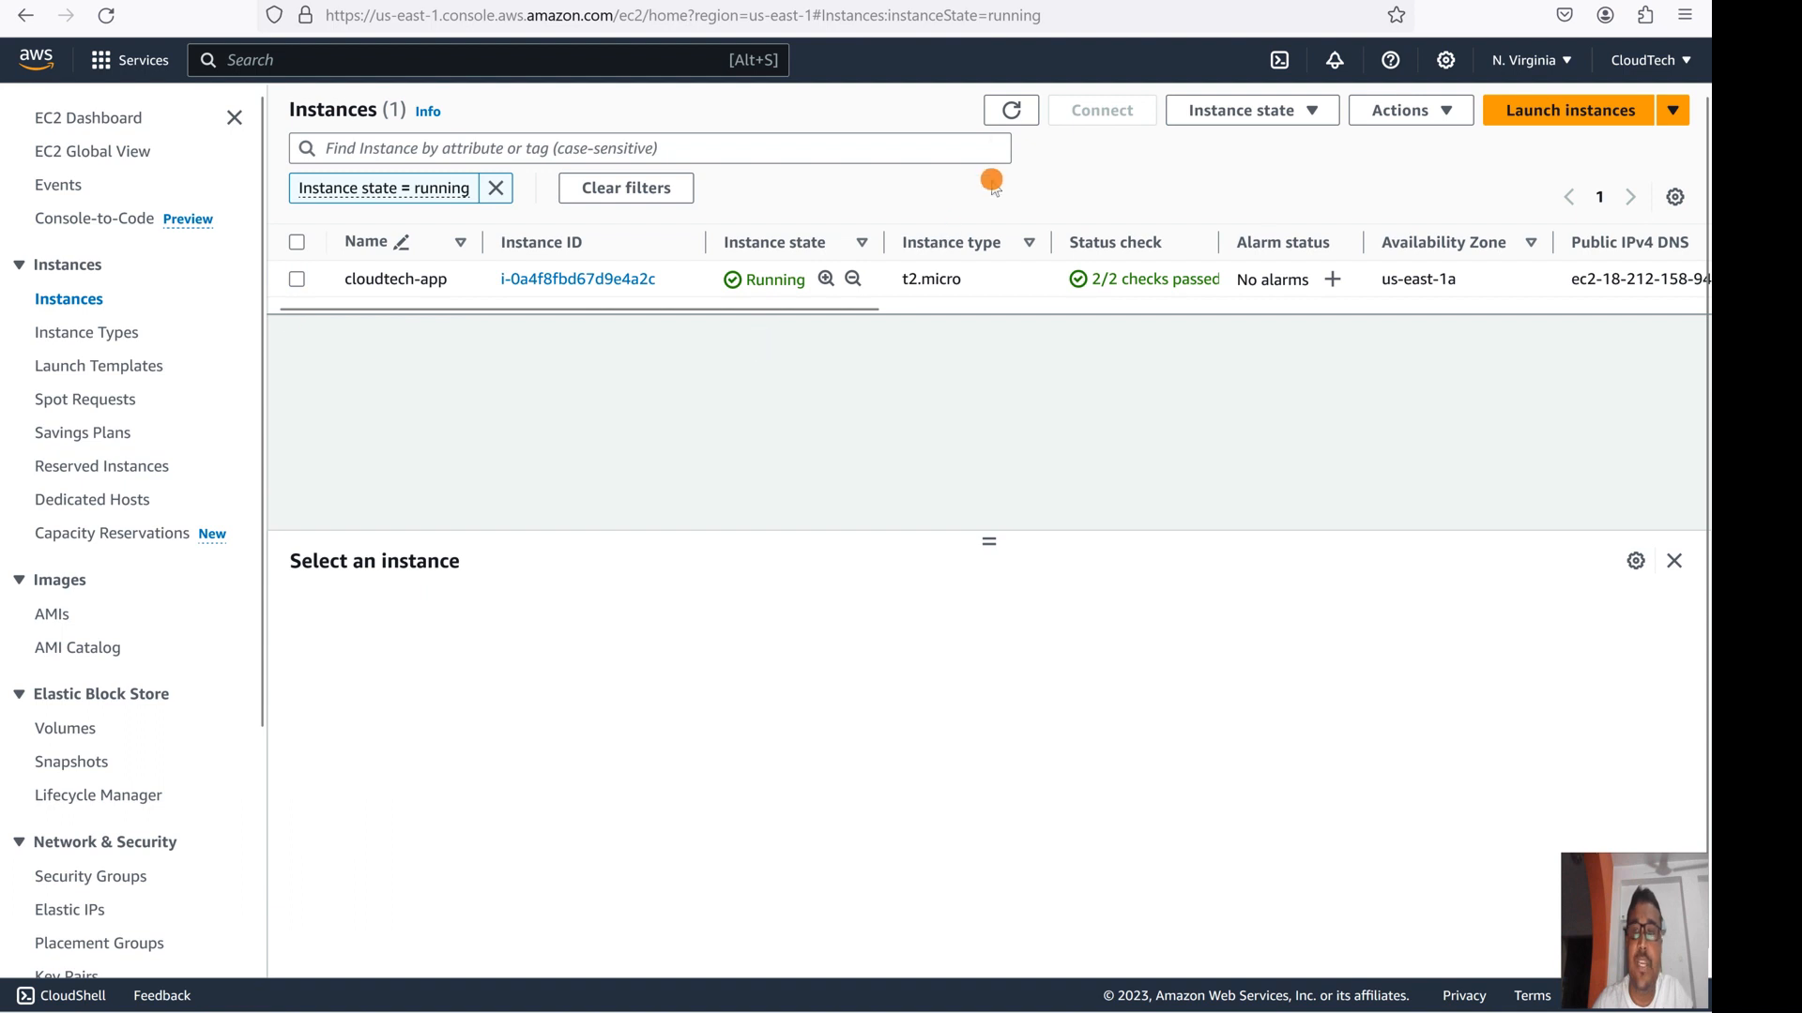
click(296, 282)
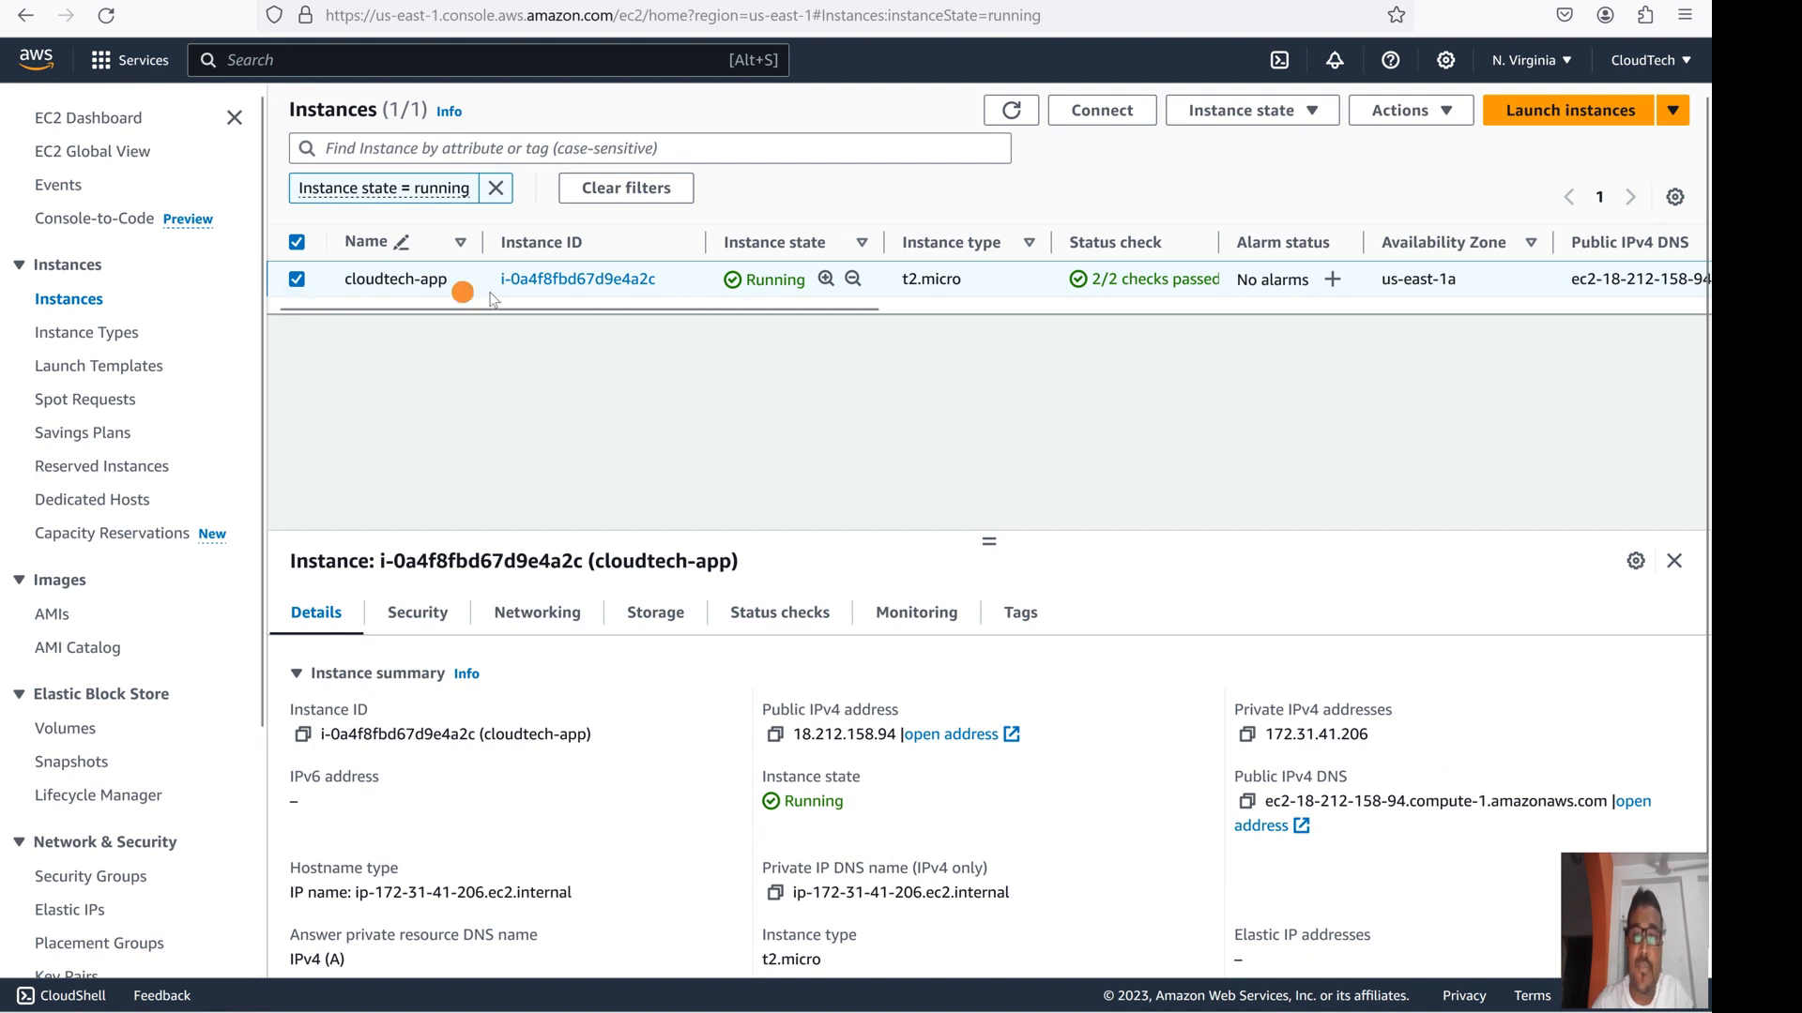
click(296, 279)
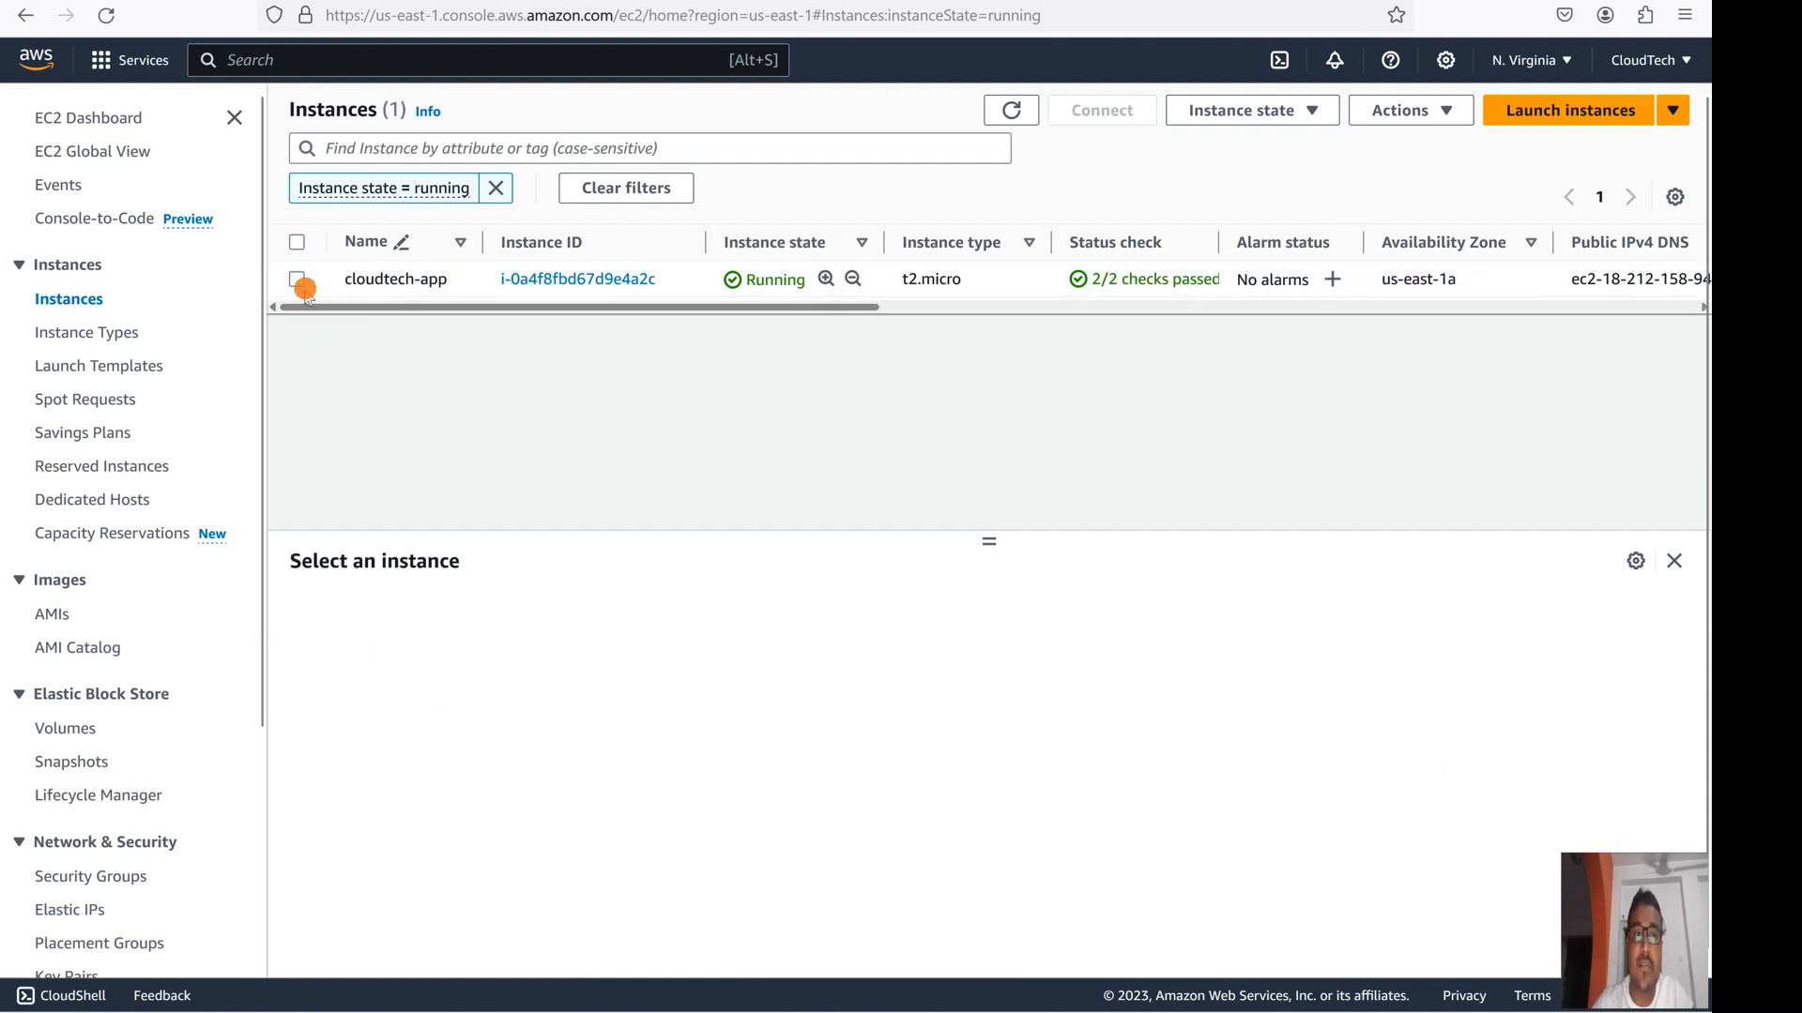
click(297, 279)
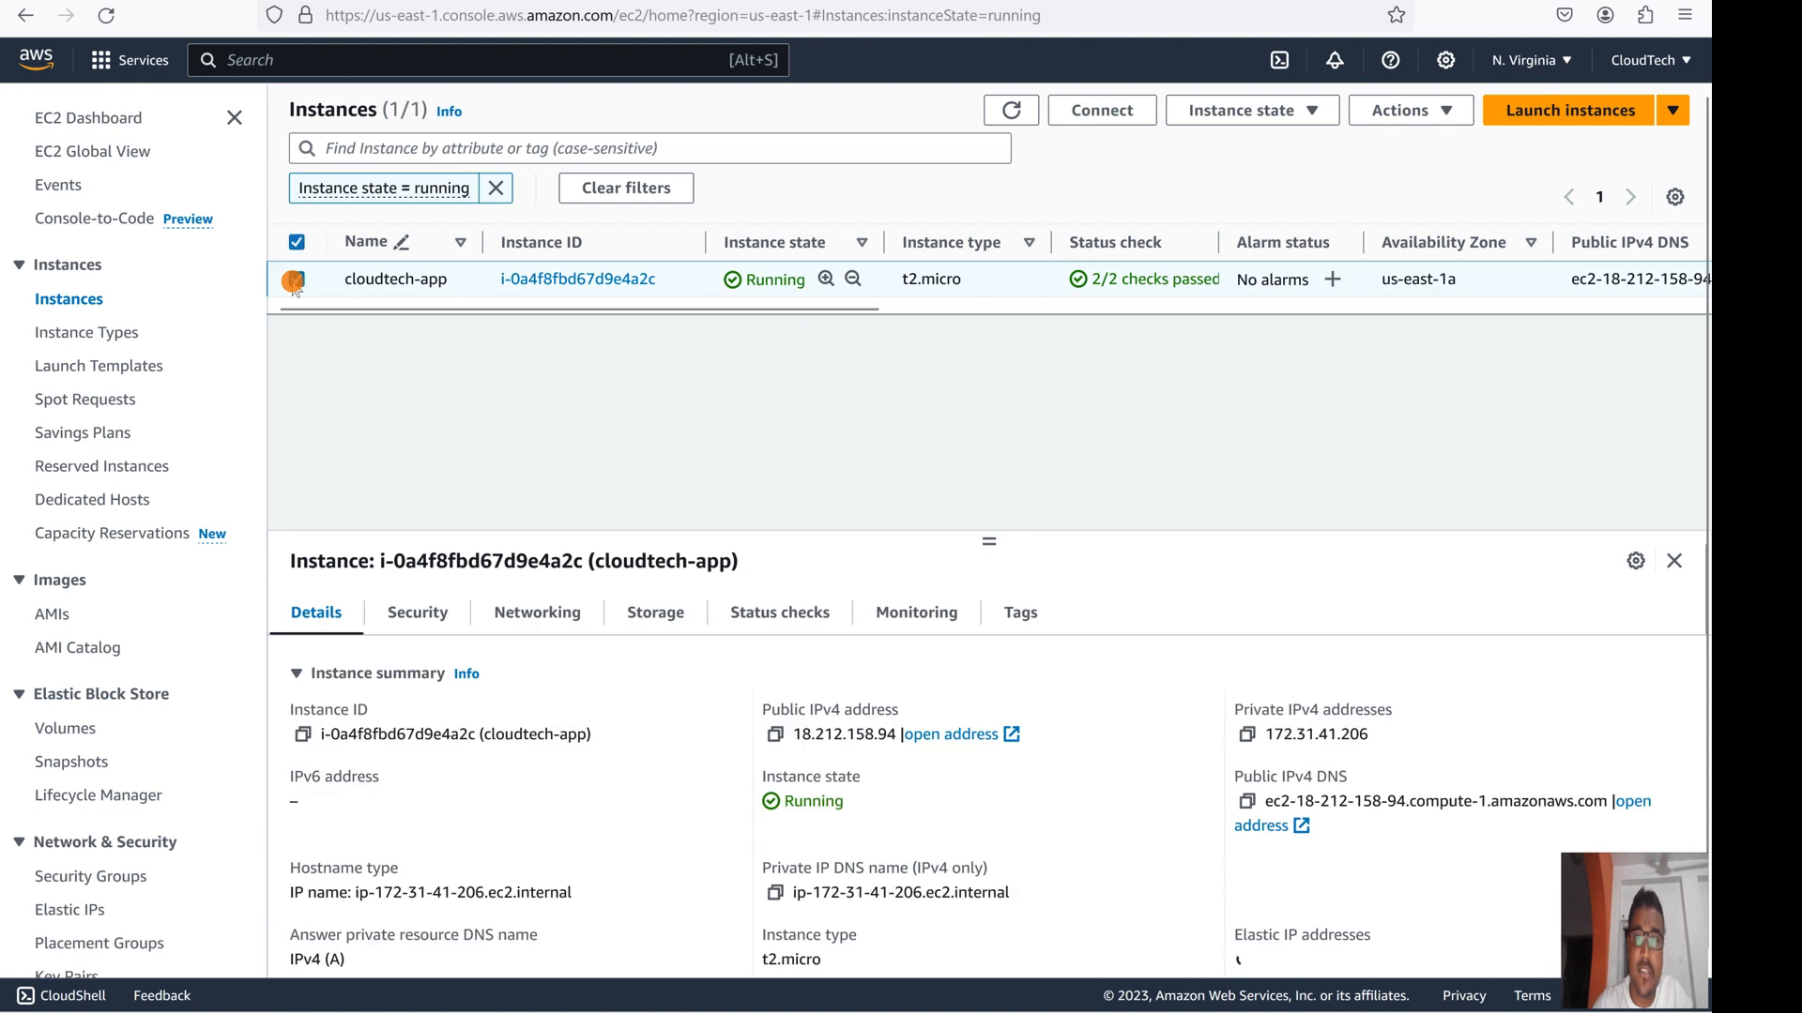
click(1436, 111)
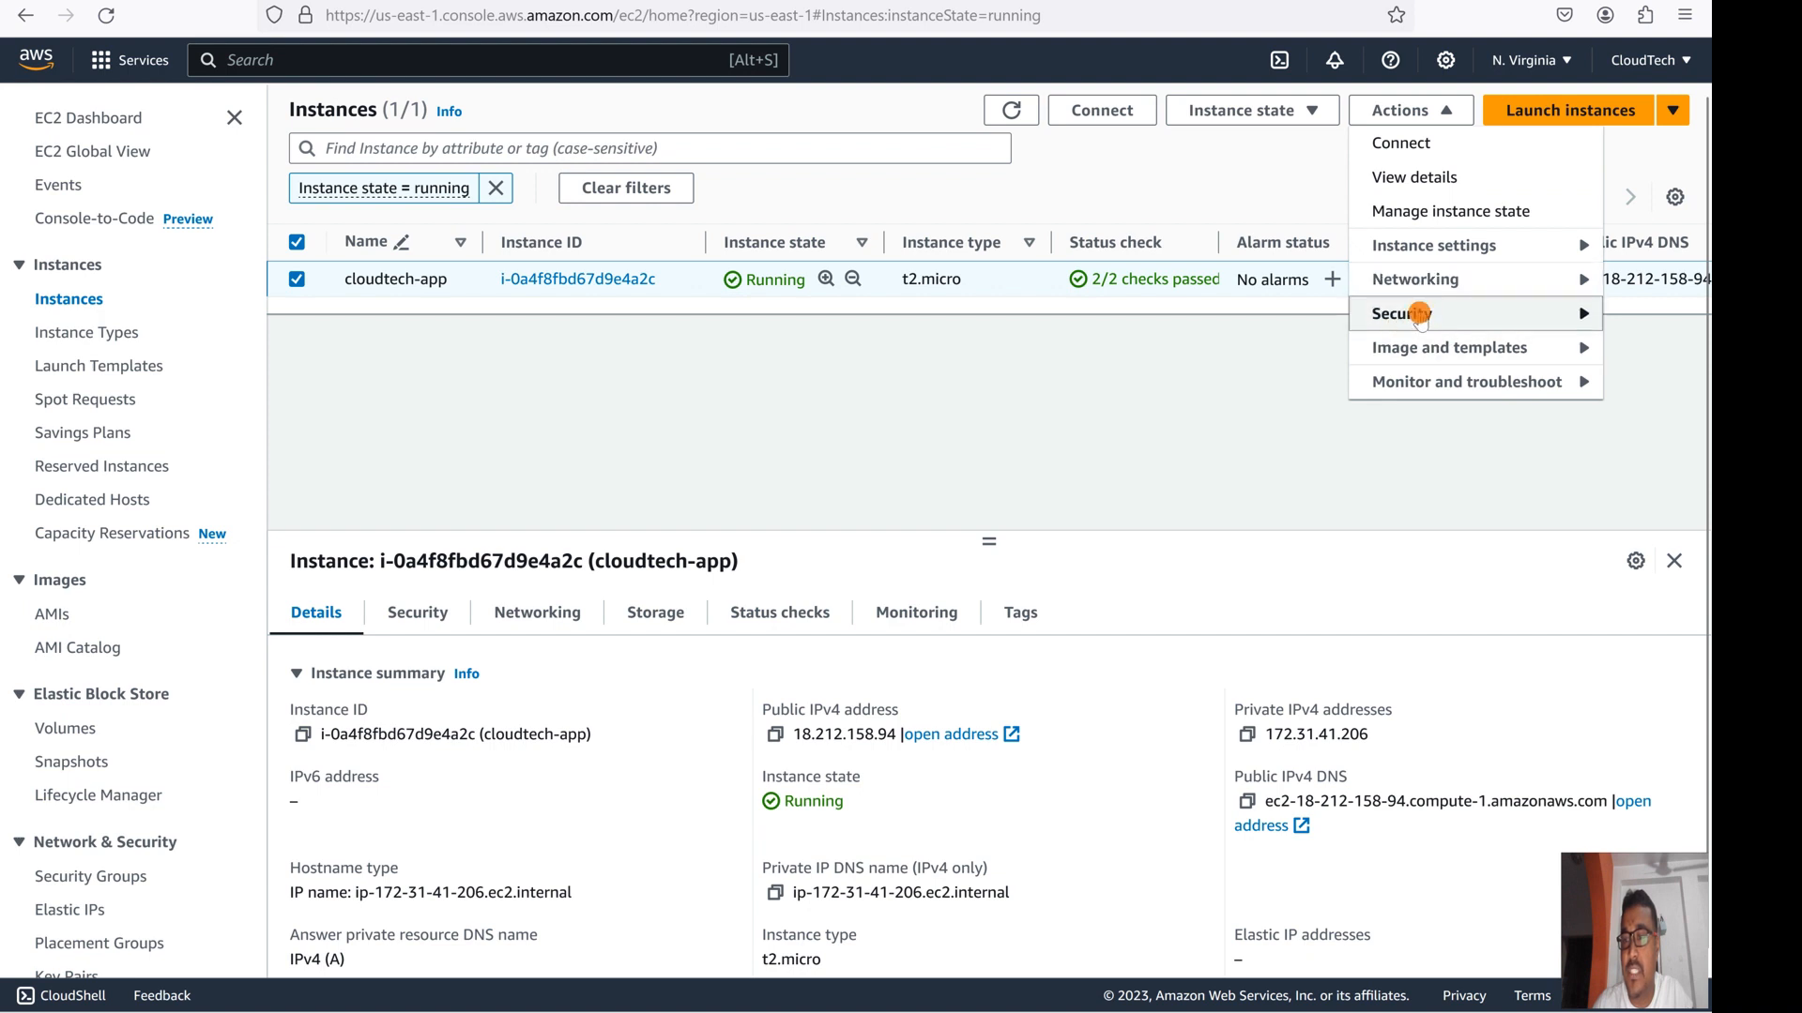
mouse_move(1419, 319)
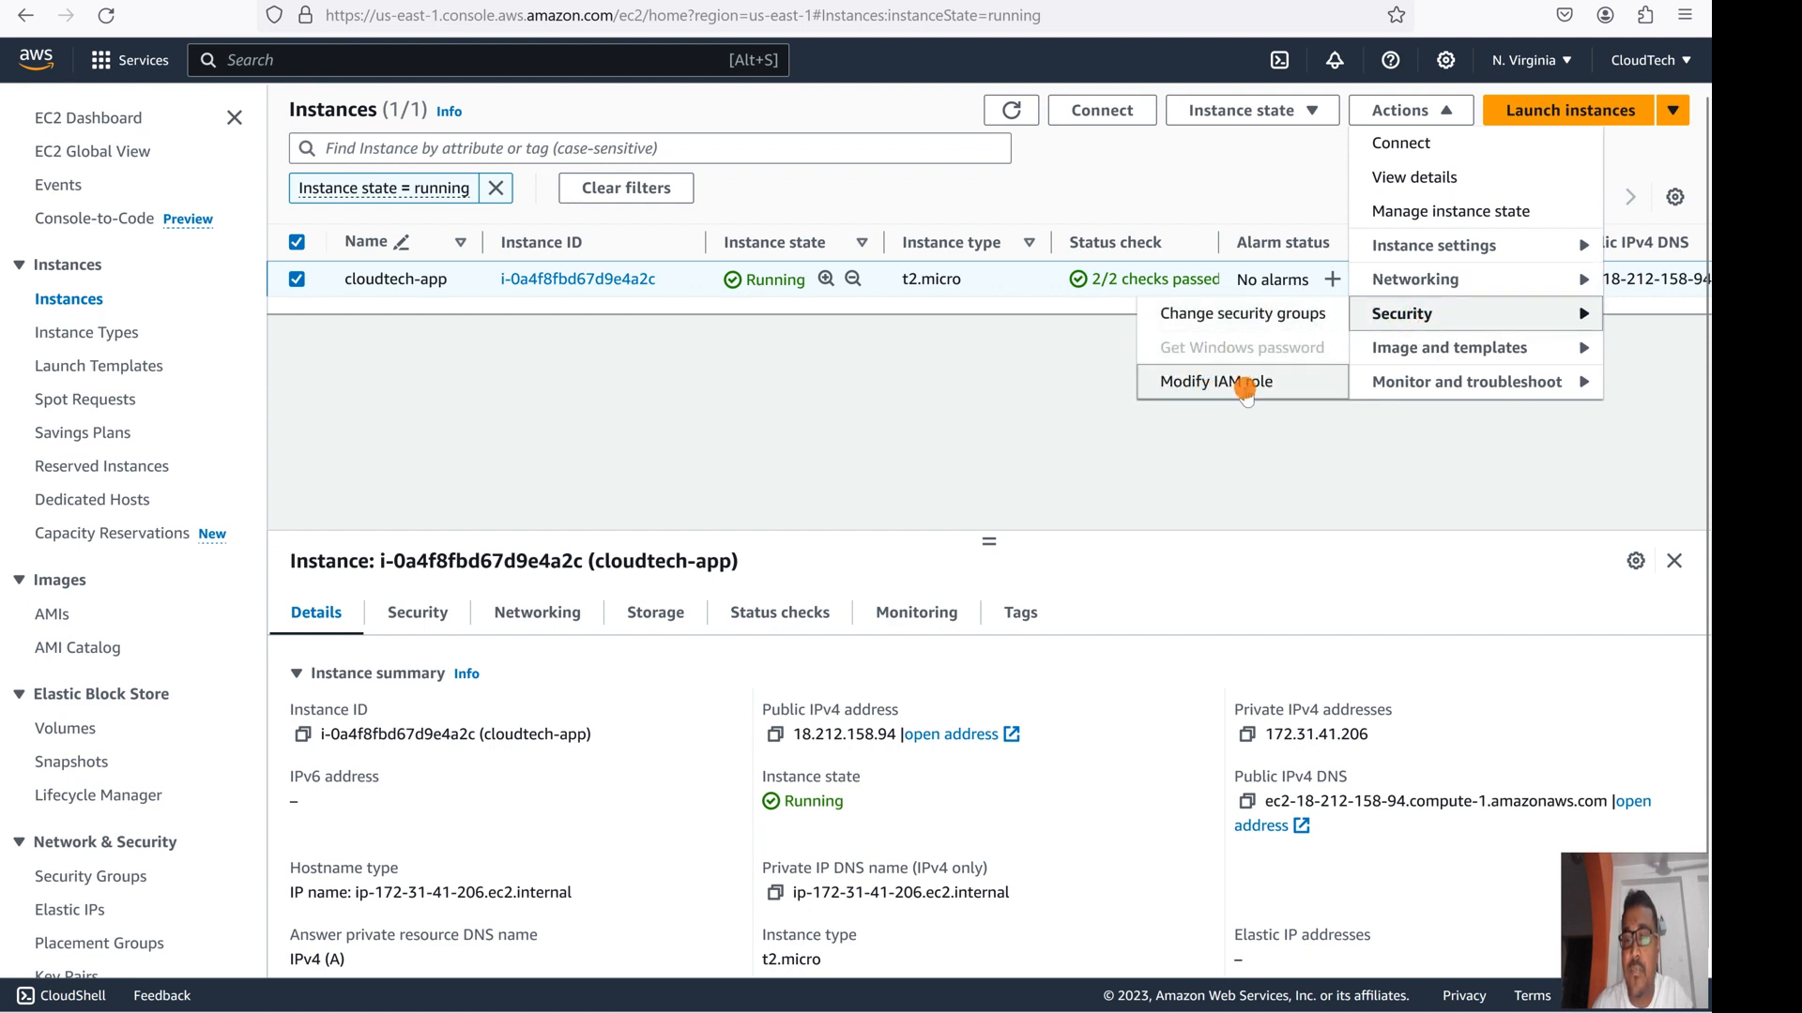
- On Modify IAM role, pick ec2-s3-full-access from the role list and update cloudtech-app
click(1241, 385)
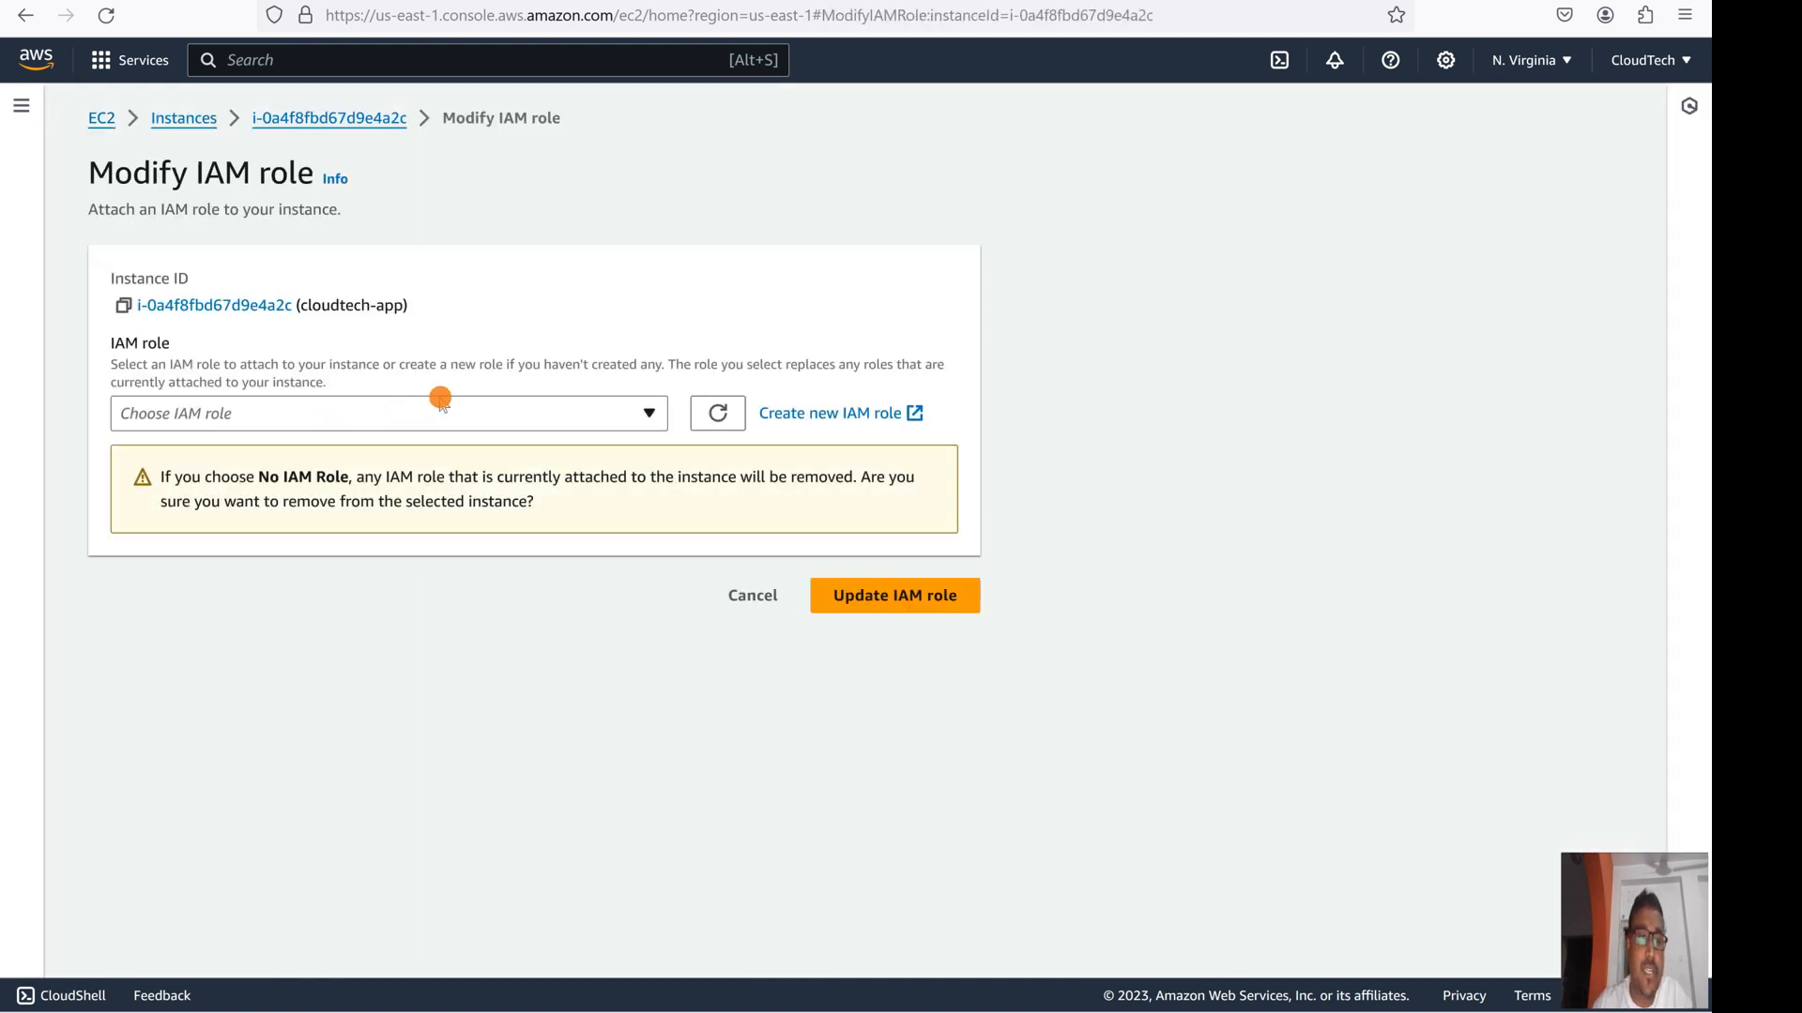
click(421, 418)
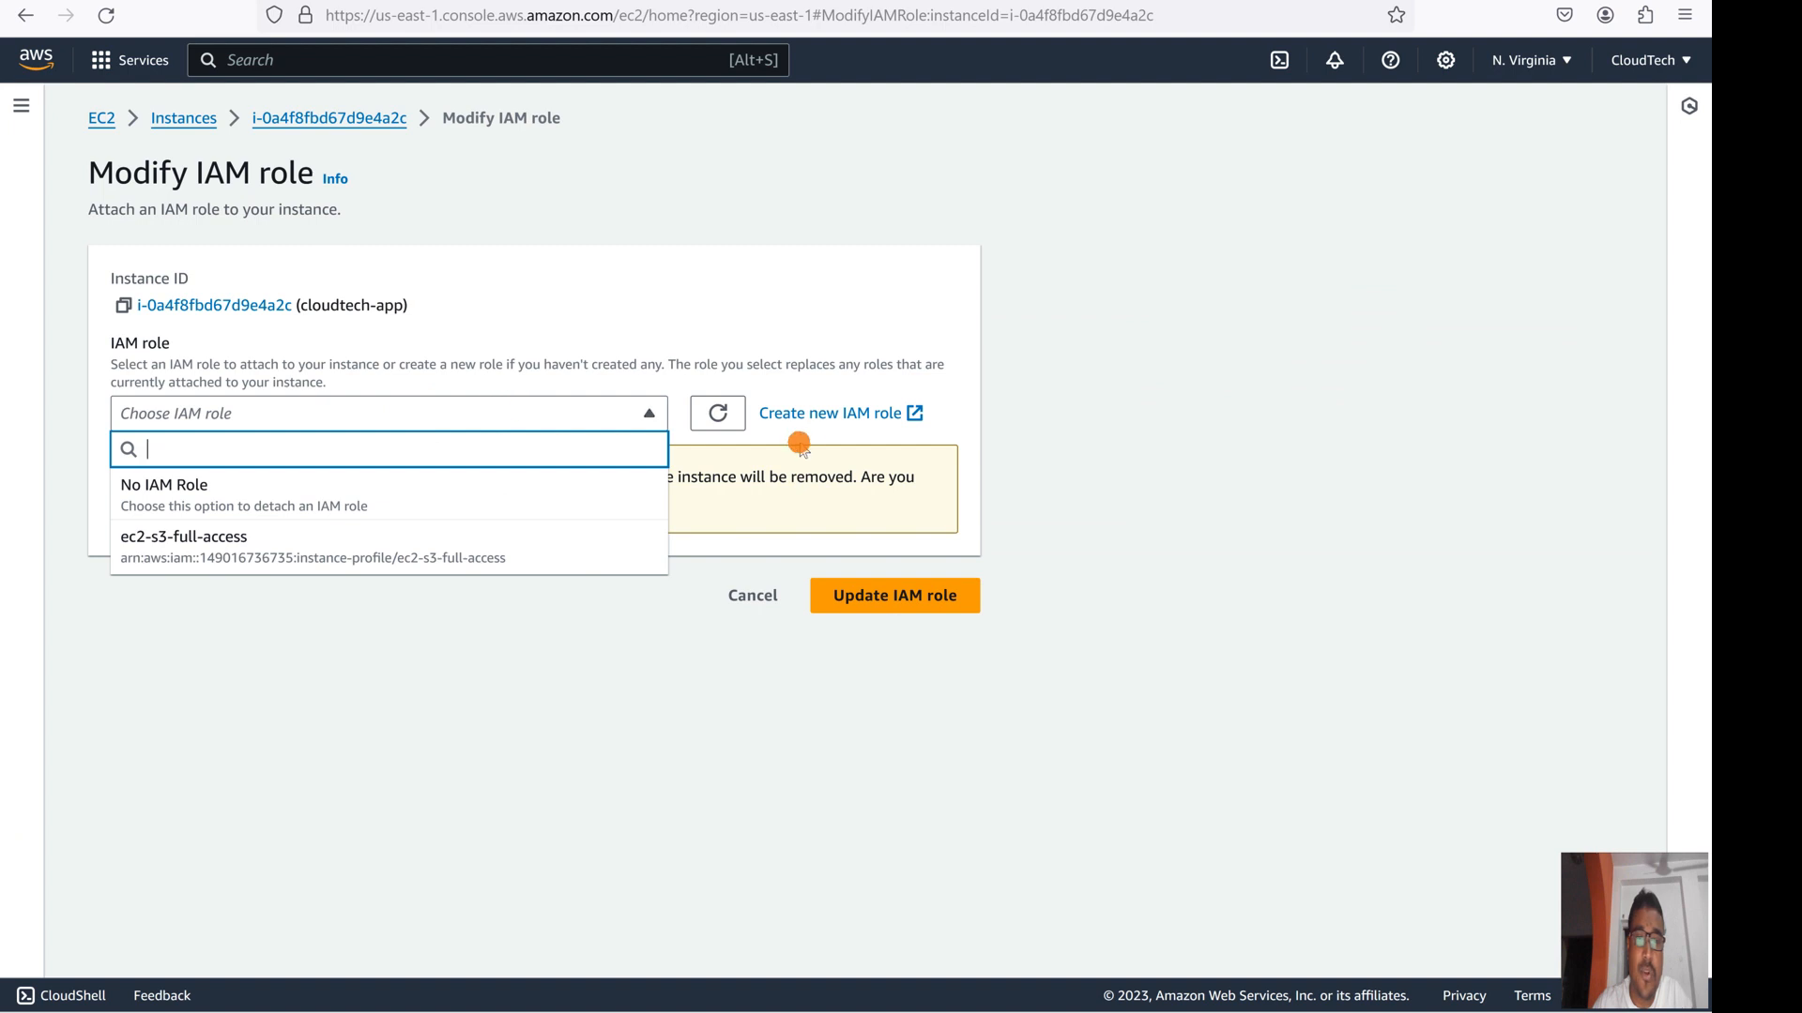
click(724, 416)
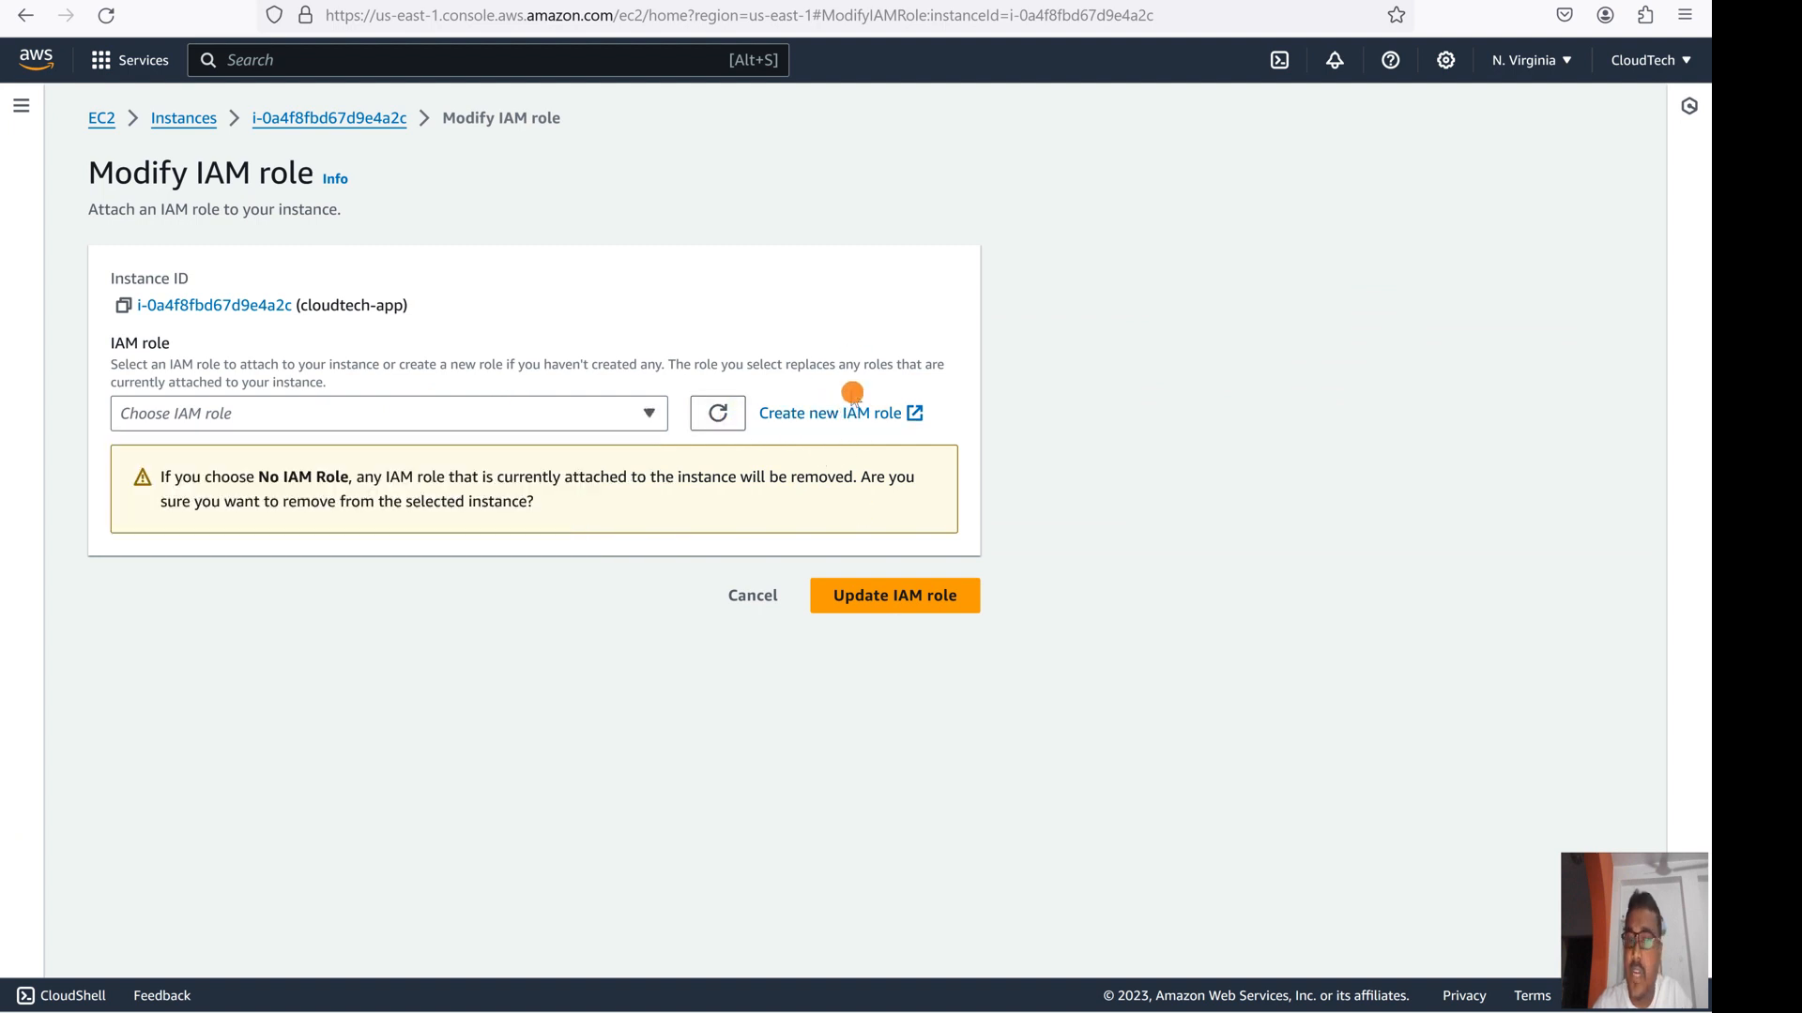
click(605, 413)
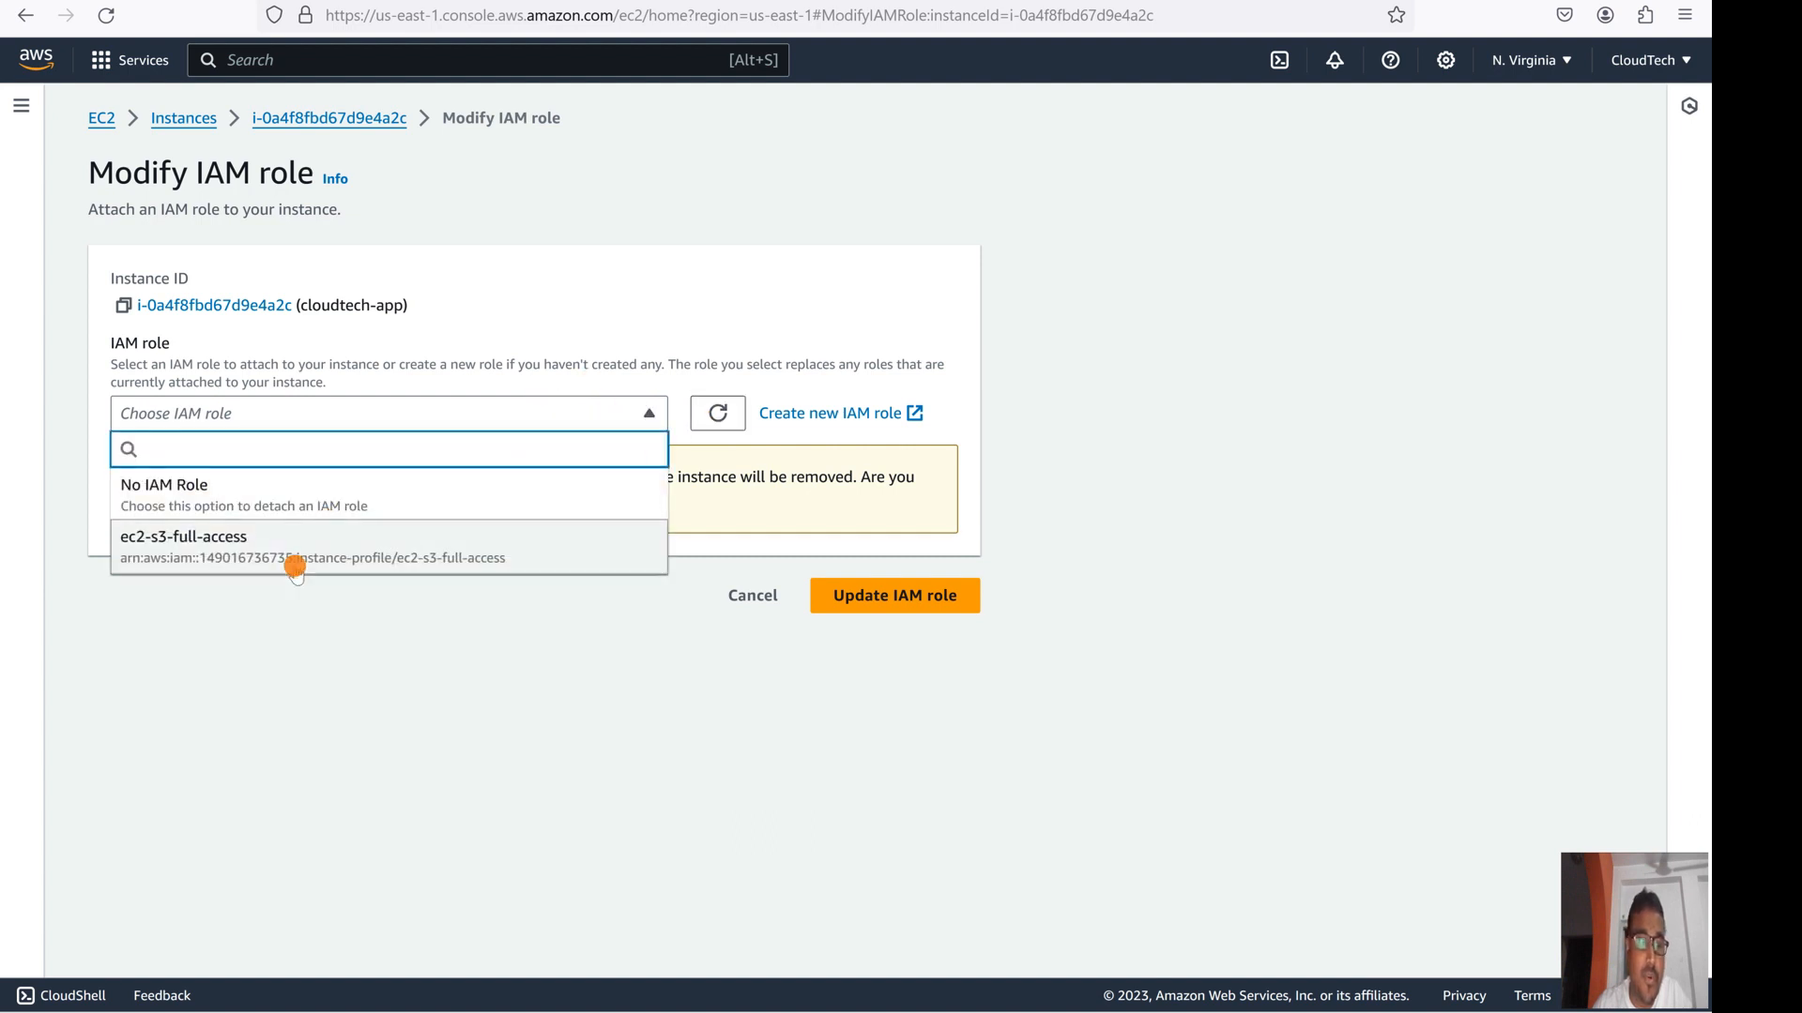
click(248, 550)
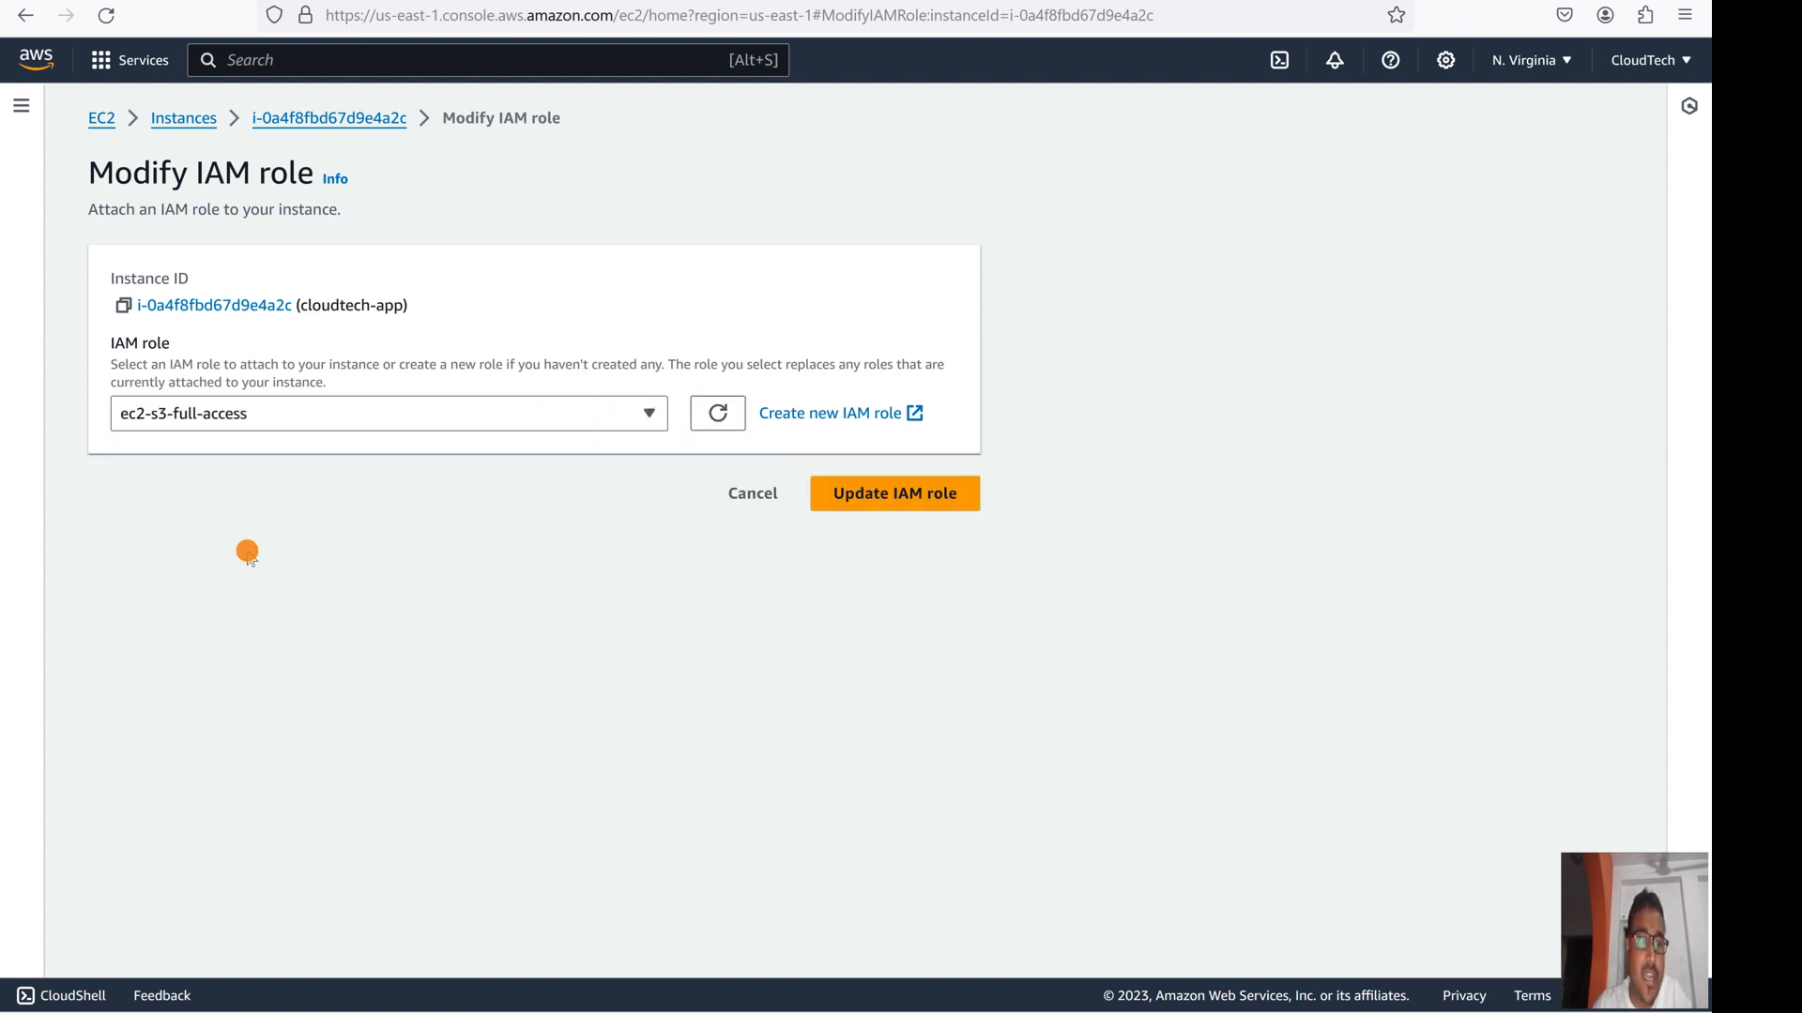
click(923, 498)
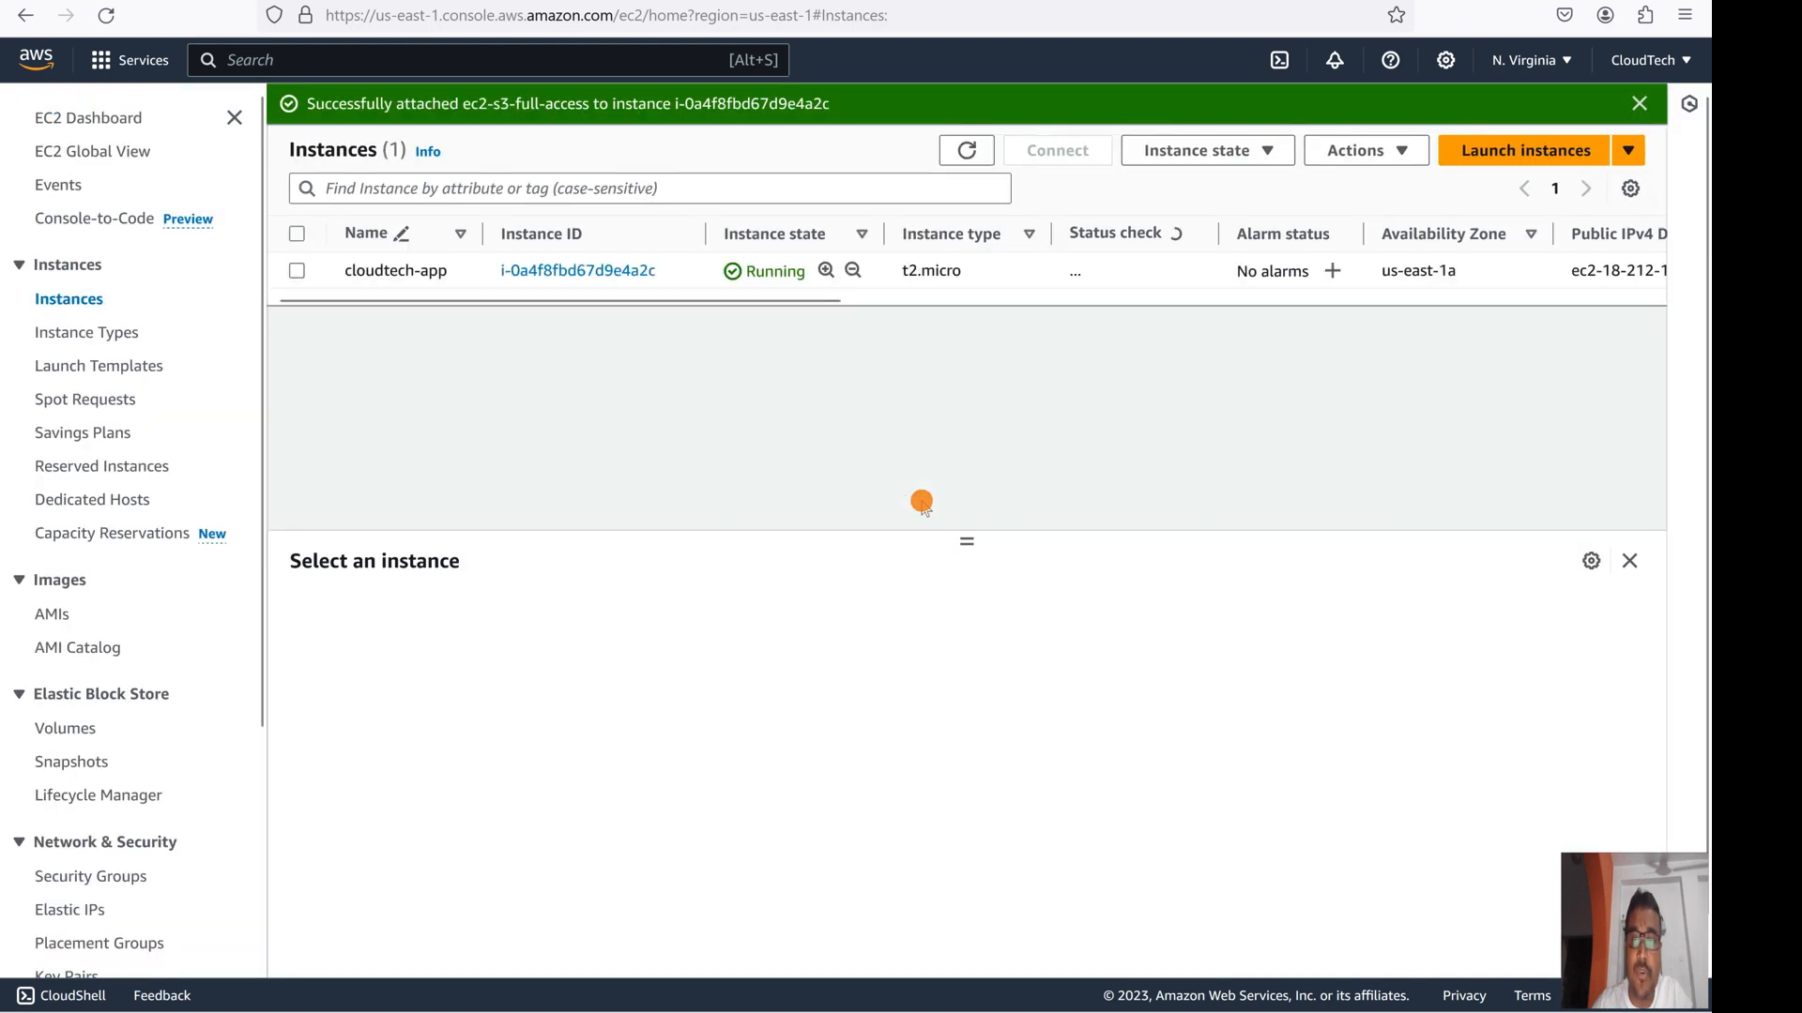
- Refresh the instances, dismiss the success banner, and reselect cloudtech-app with its Actions menu
click(966, 150)
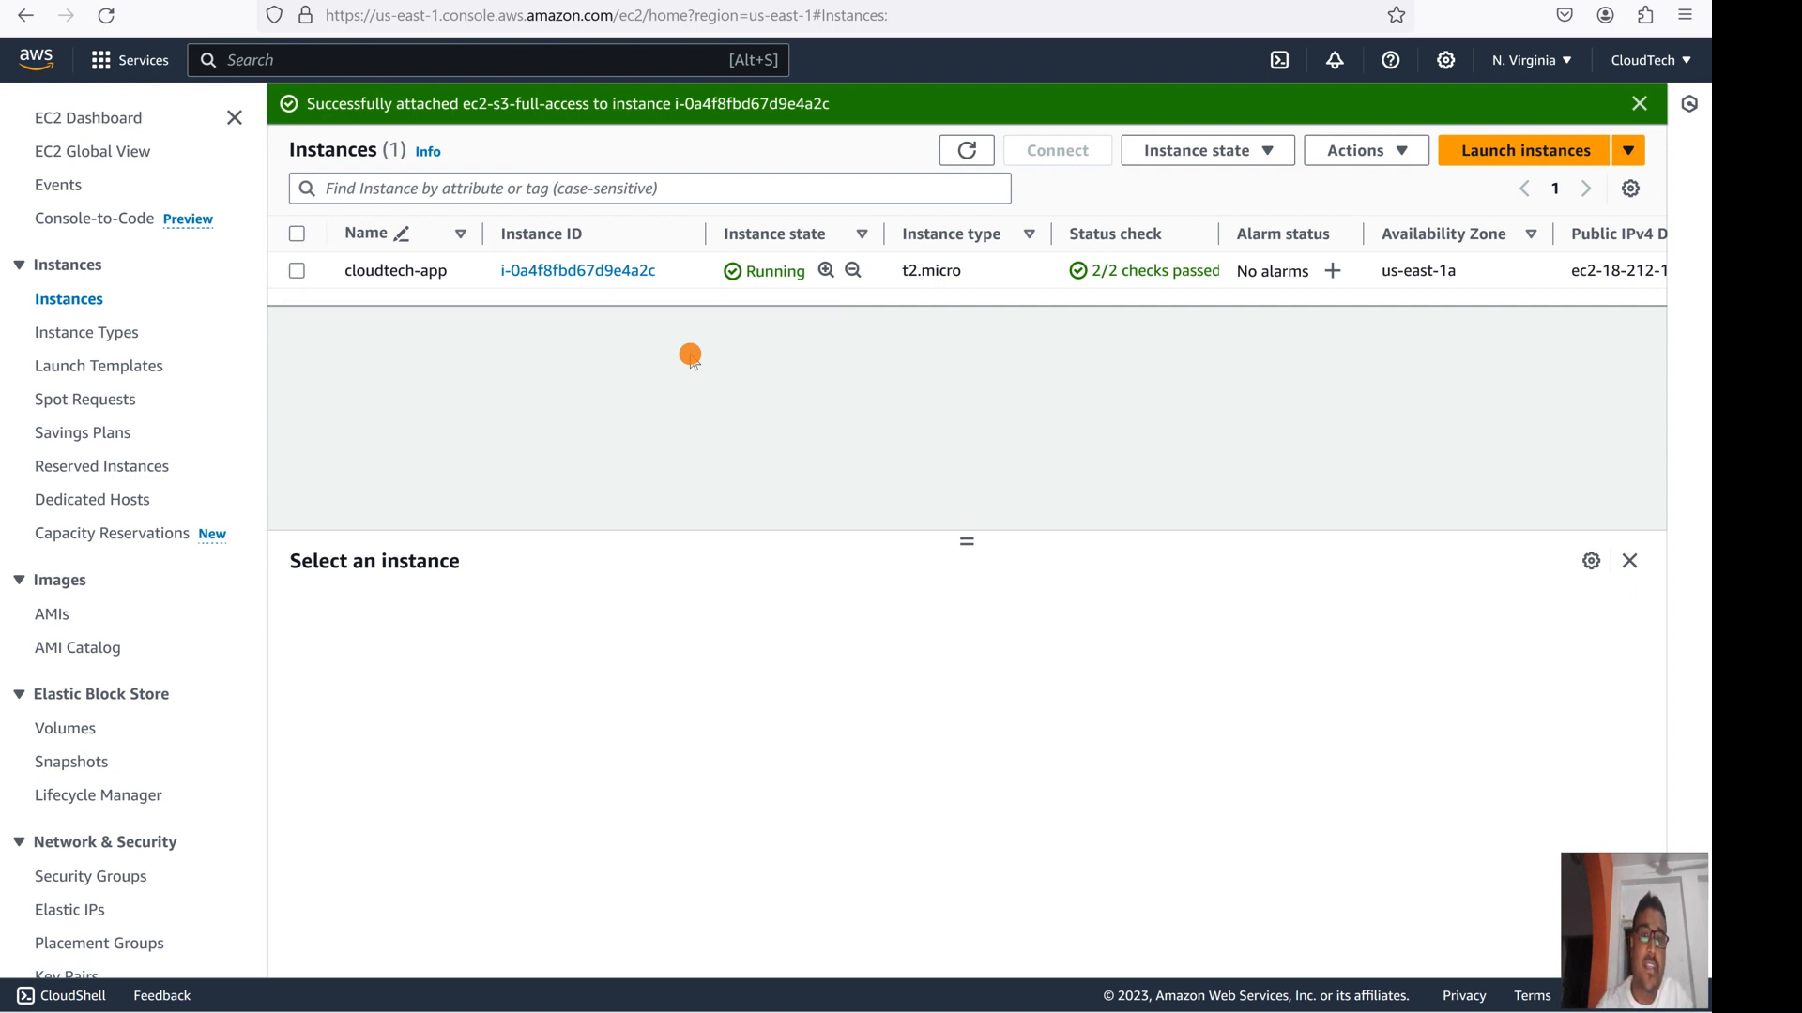
click(1636, 104)
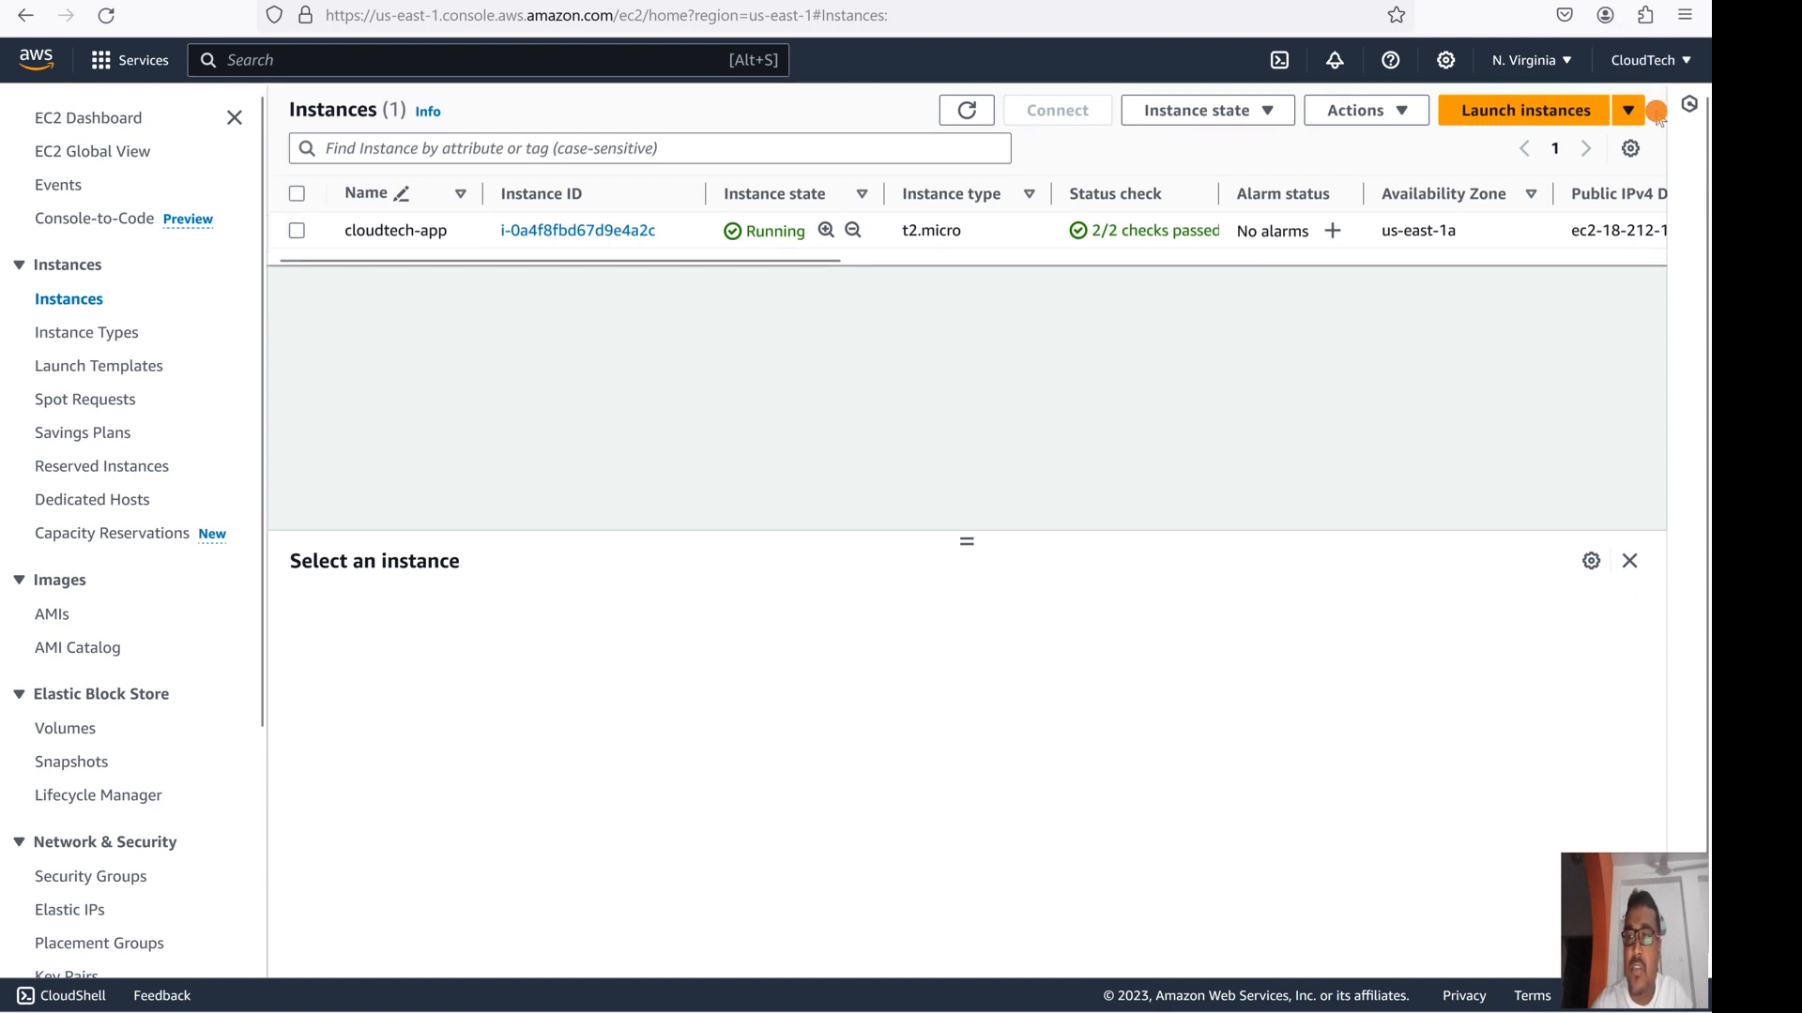
click(298, 232)
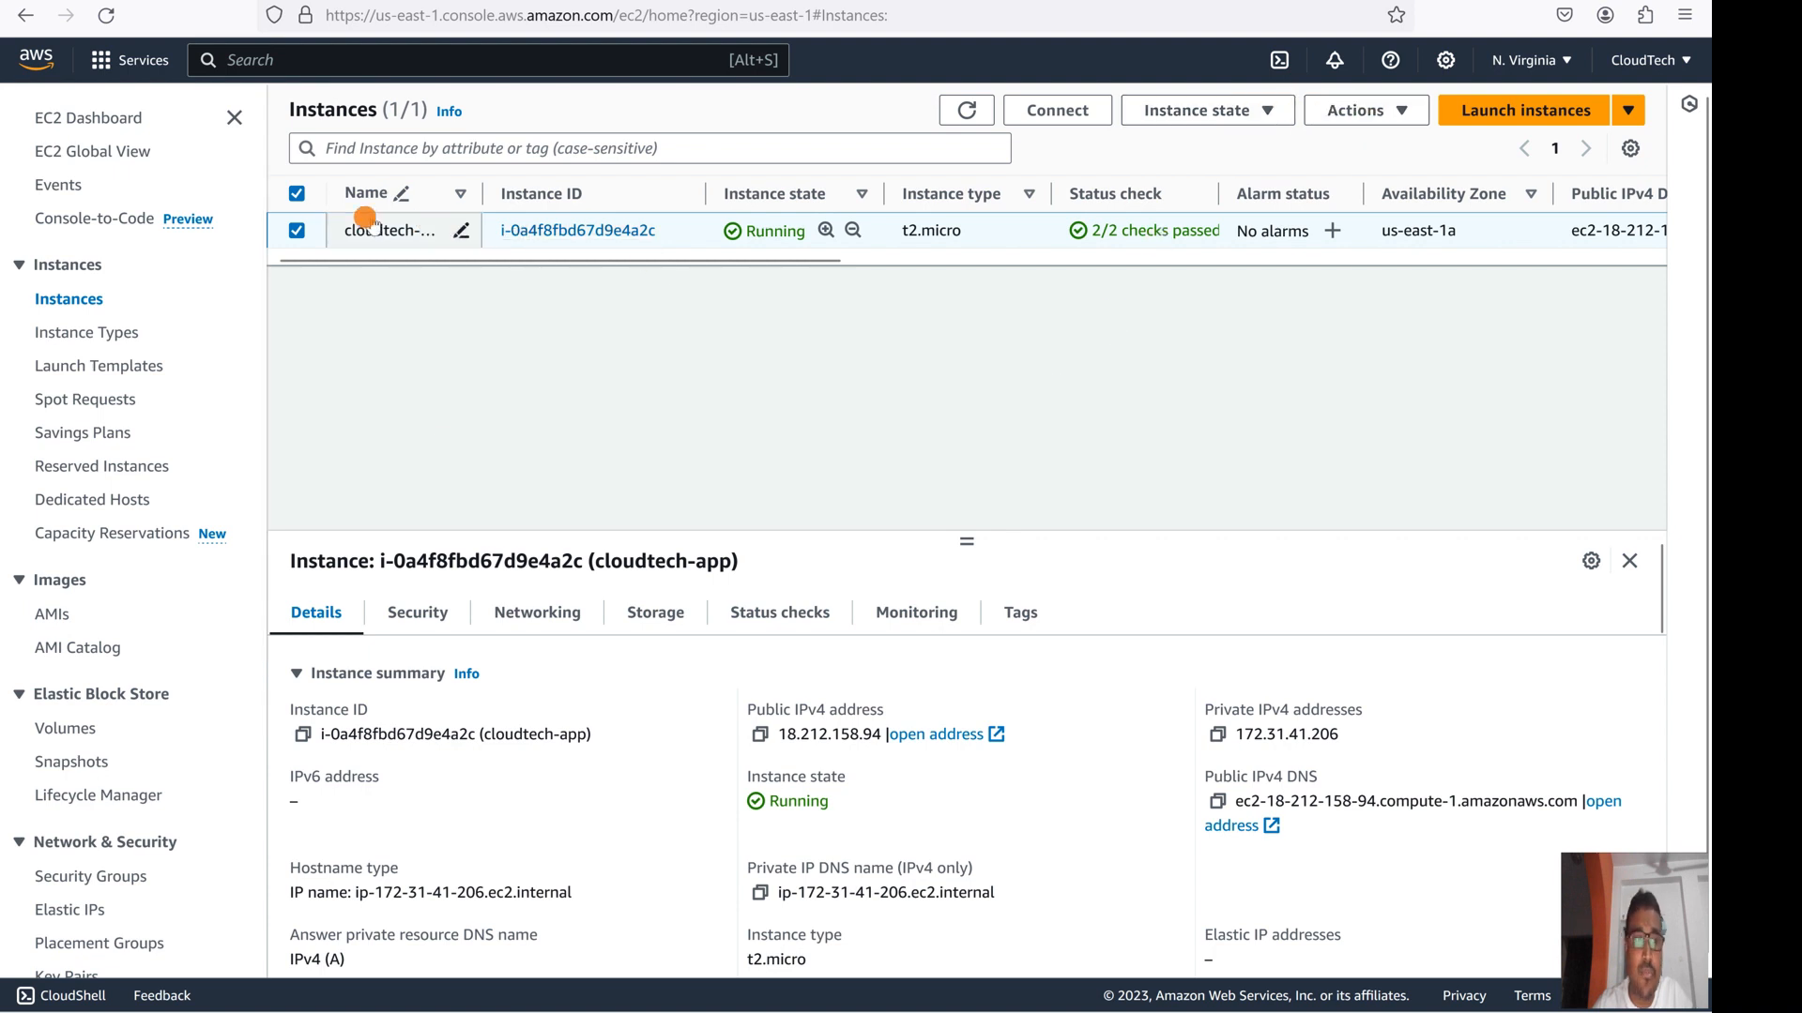
click(1412, 120)
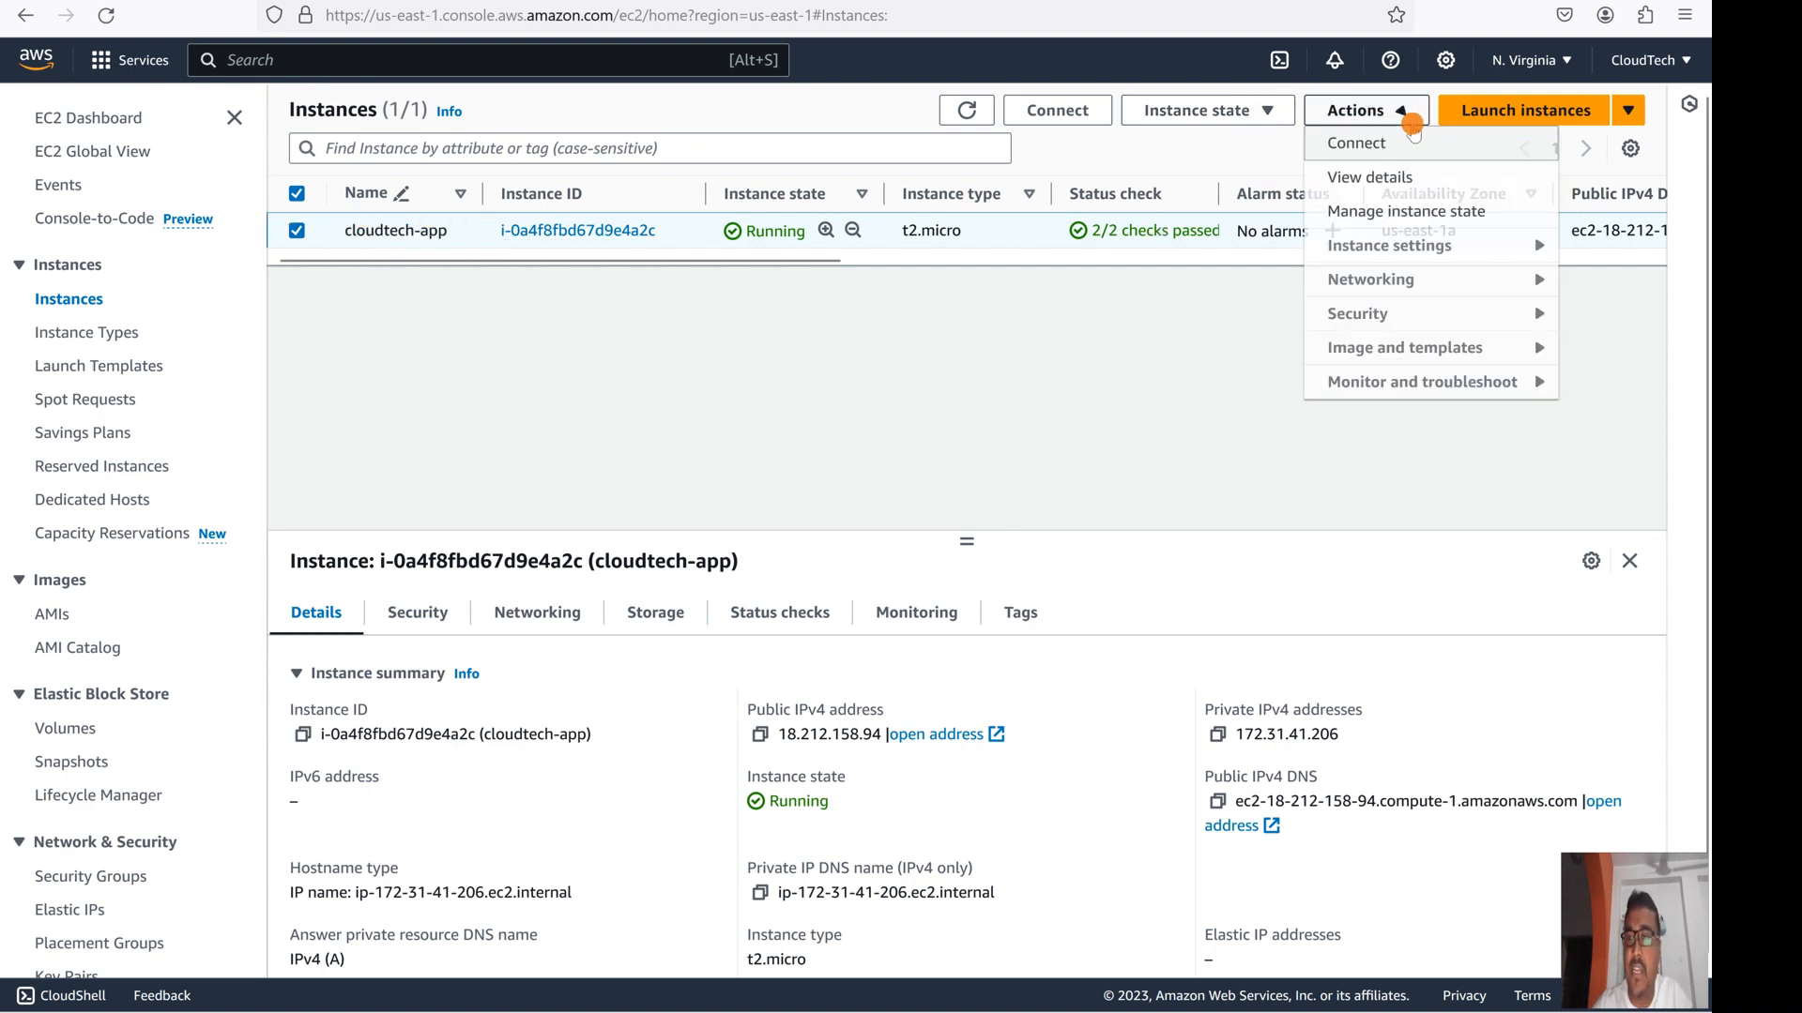
- Remove cloudtech-app's IAM role, confirming the detach with the word 'Detach'
mouse_move(1392, 317)
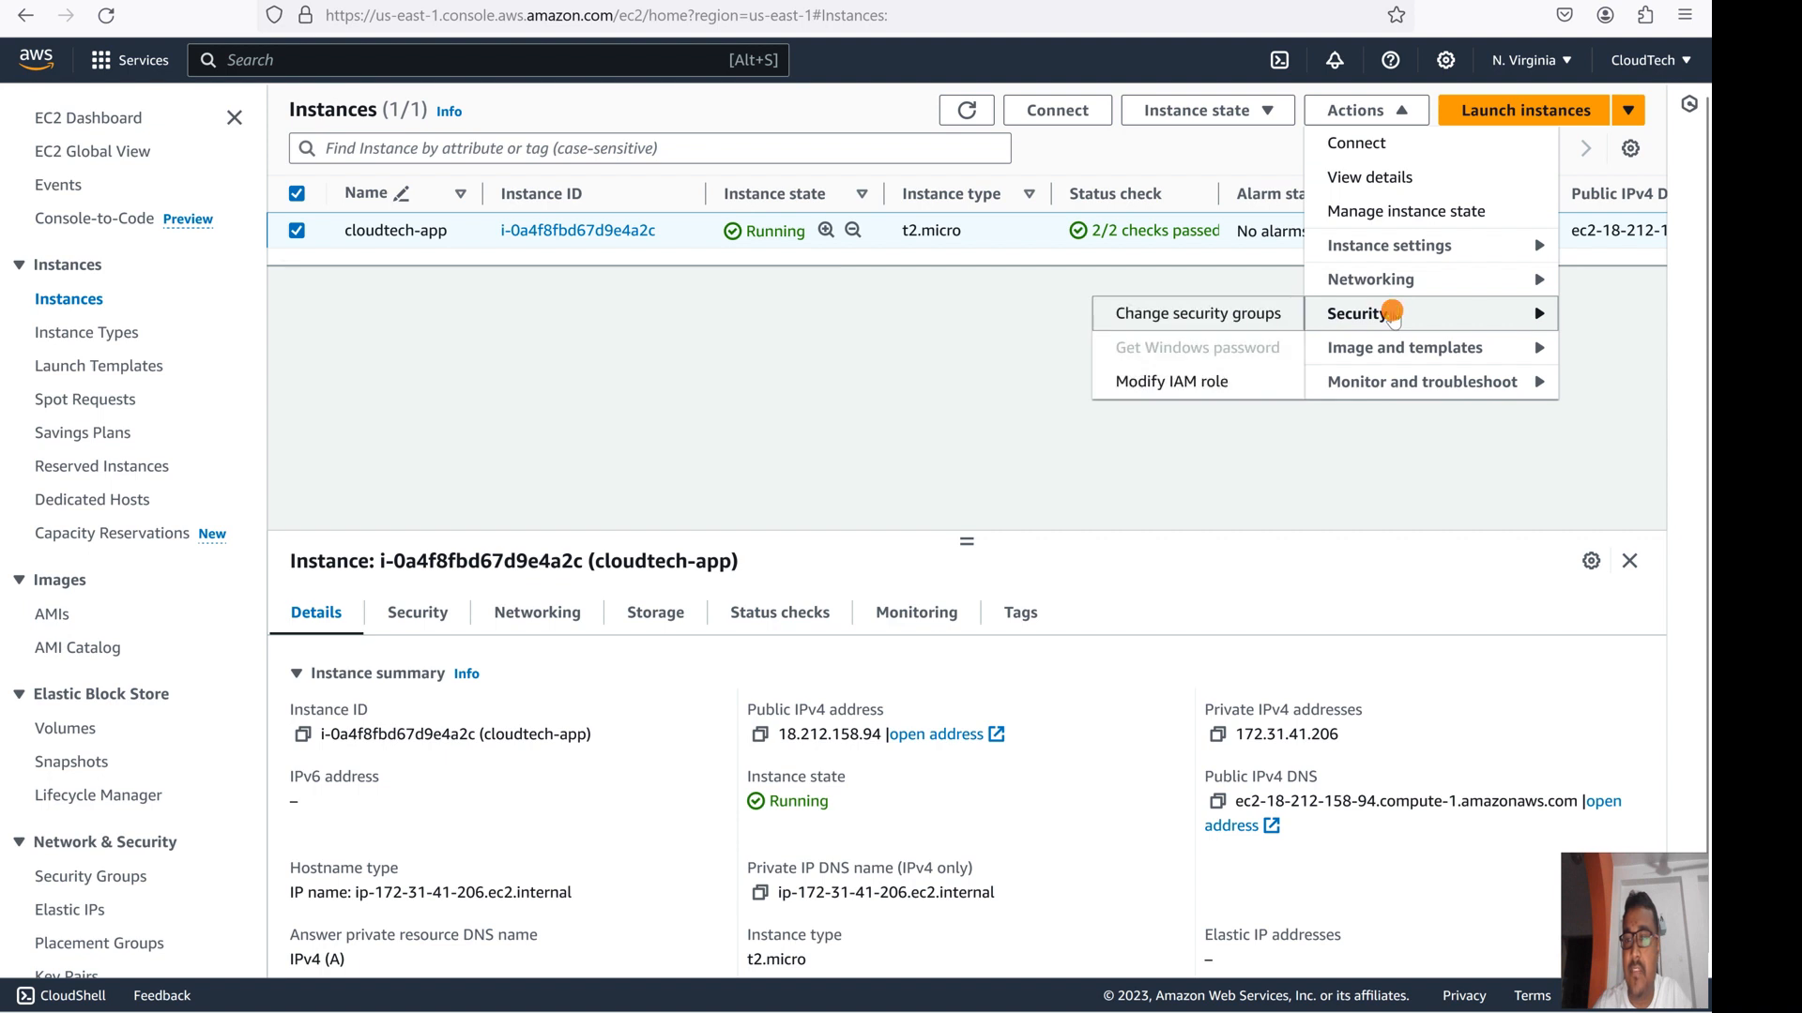
click(1164, 382)
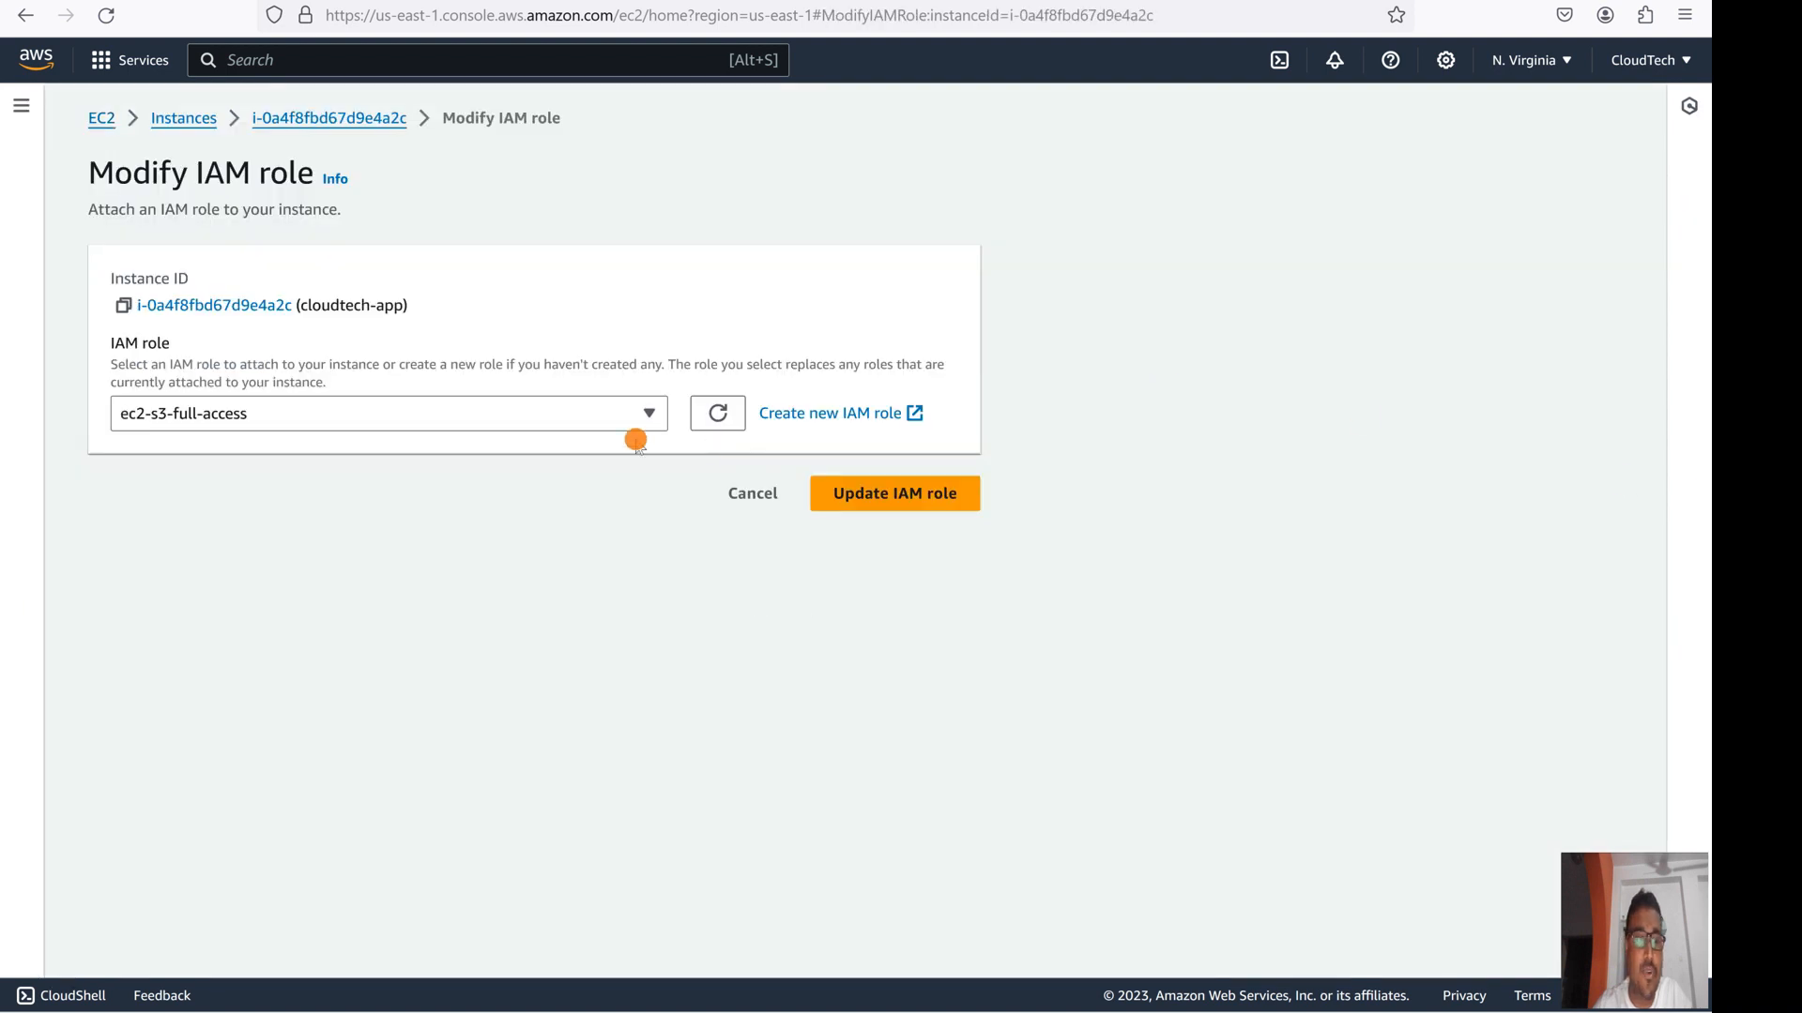
click(644, 413)
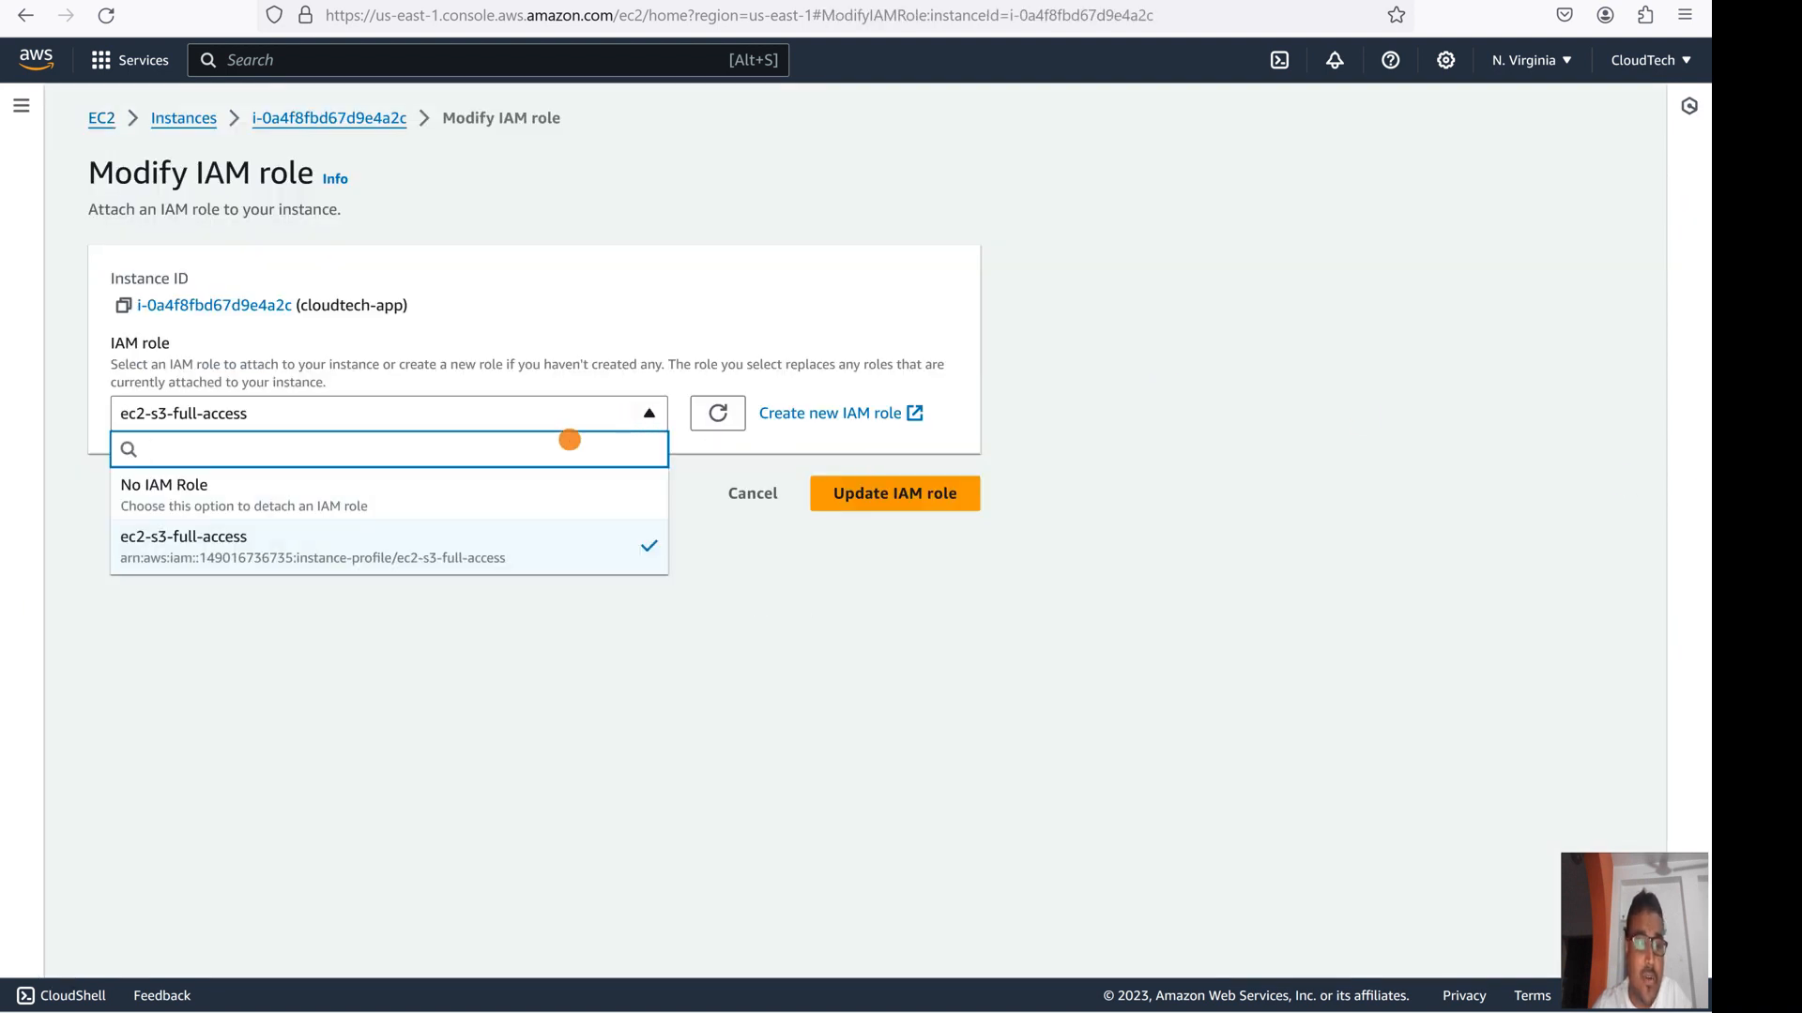
click(165, 488)
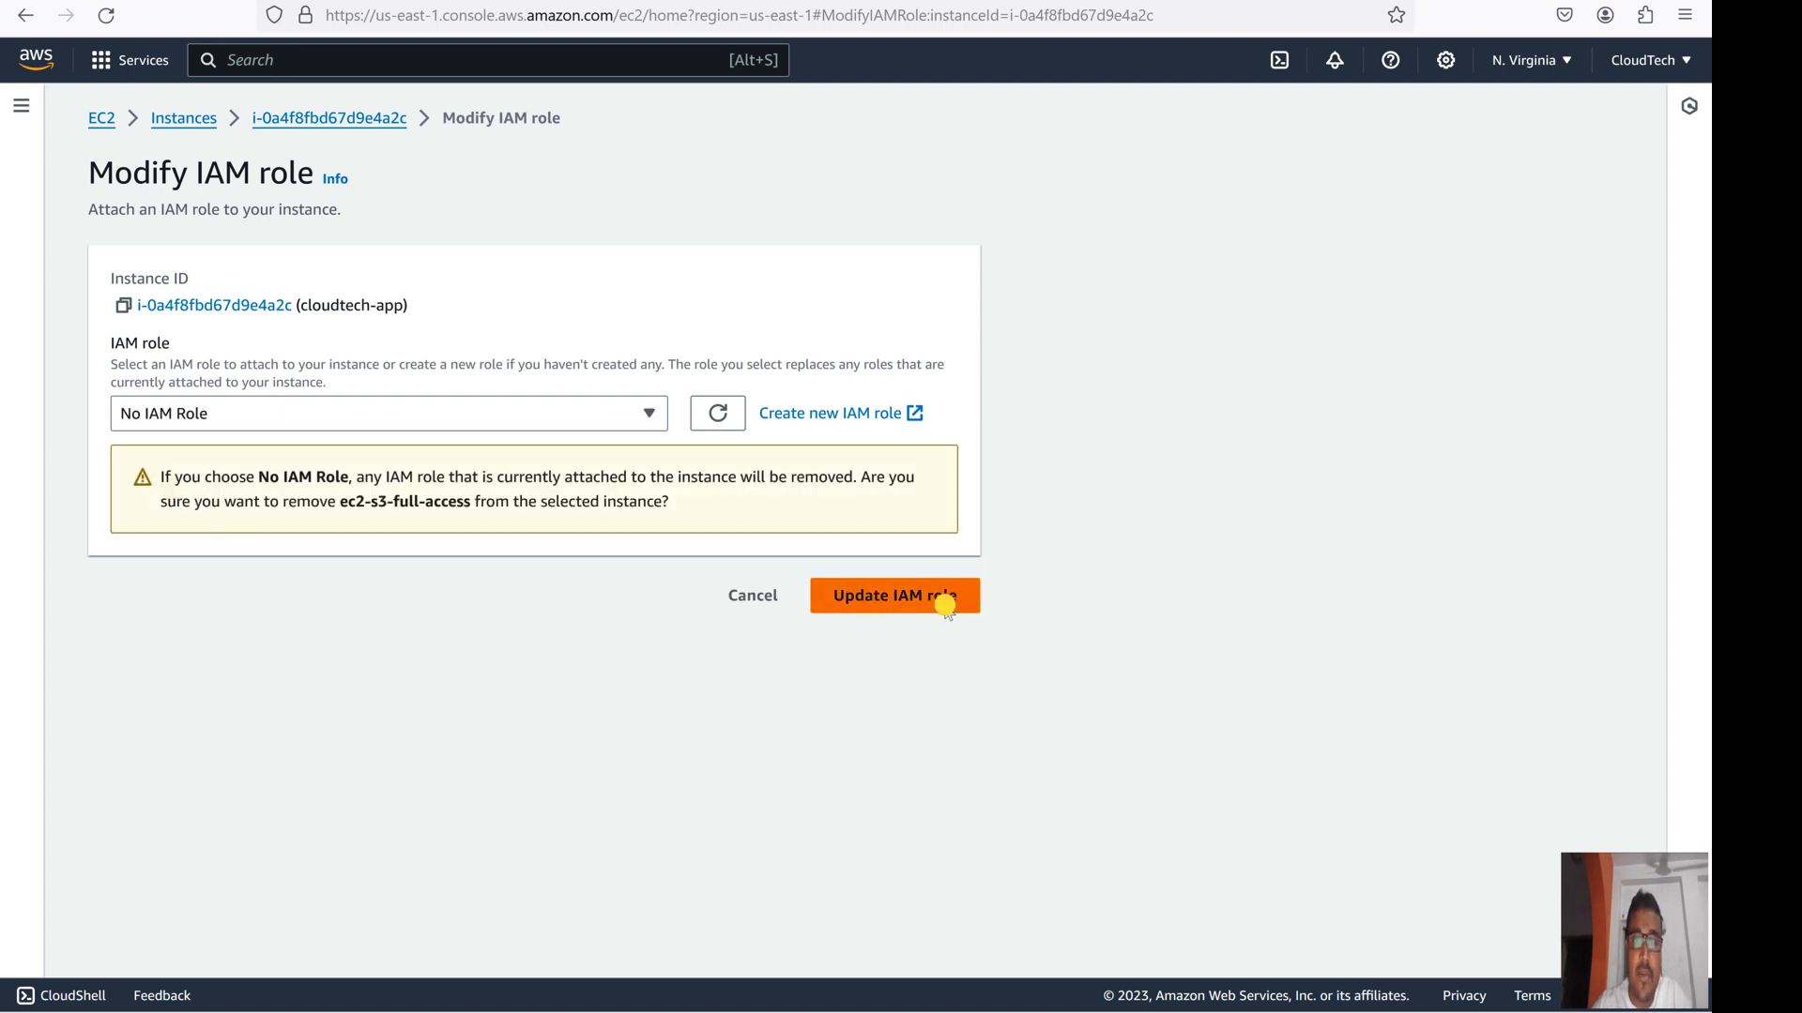
click(945, 608)
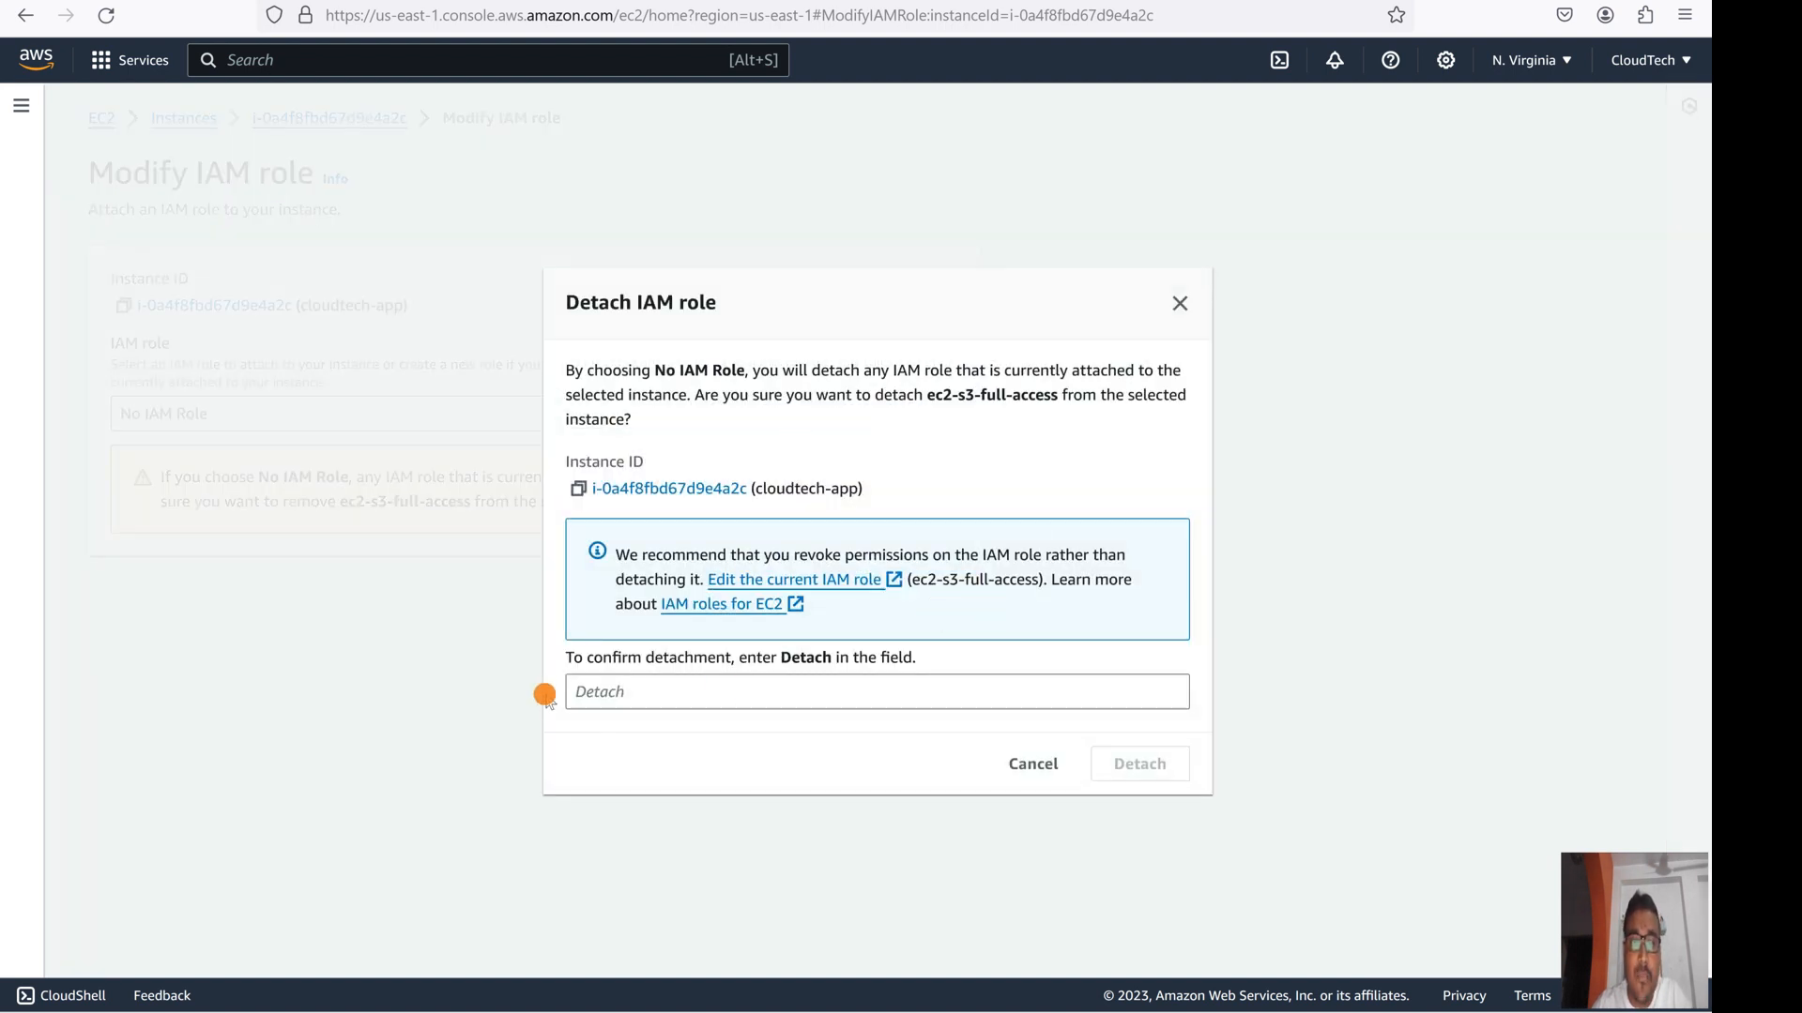
click(601, 704)
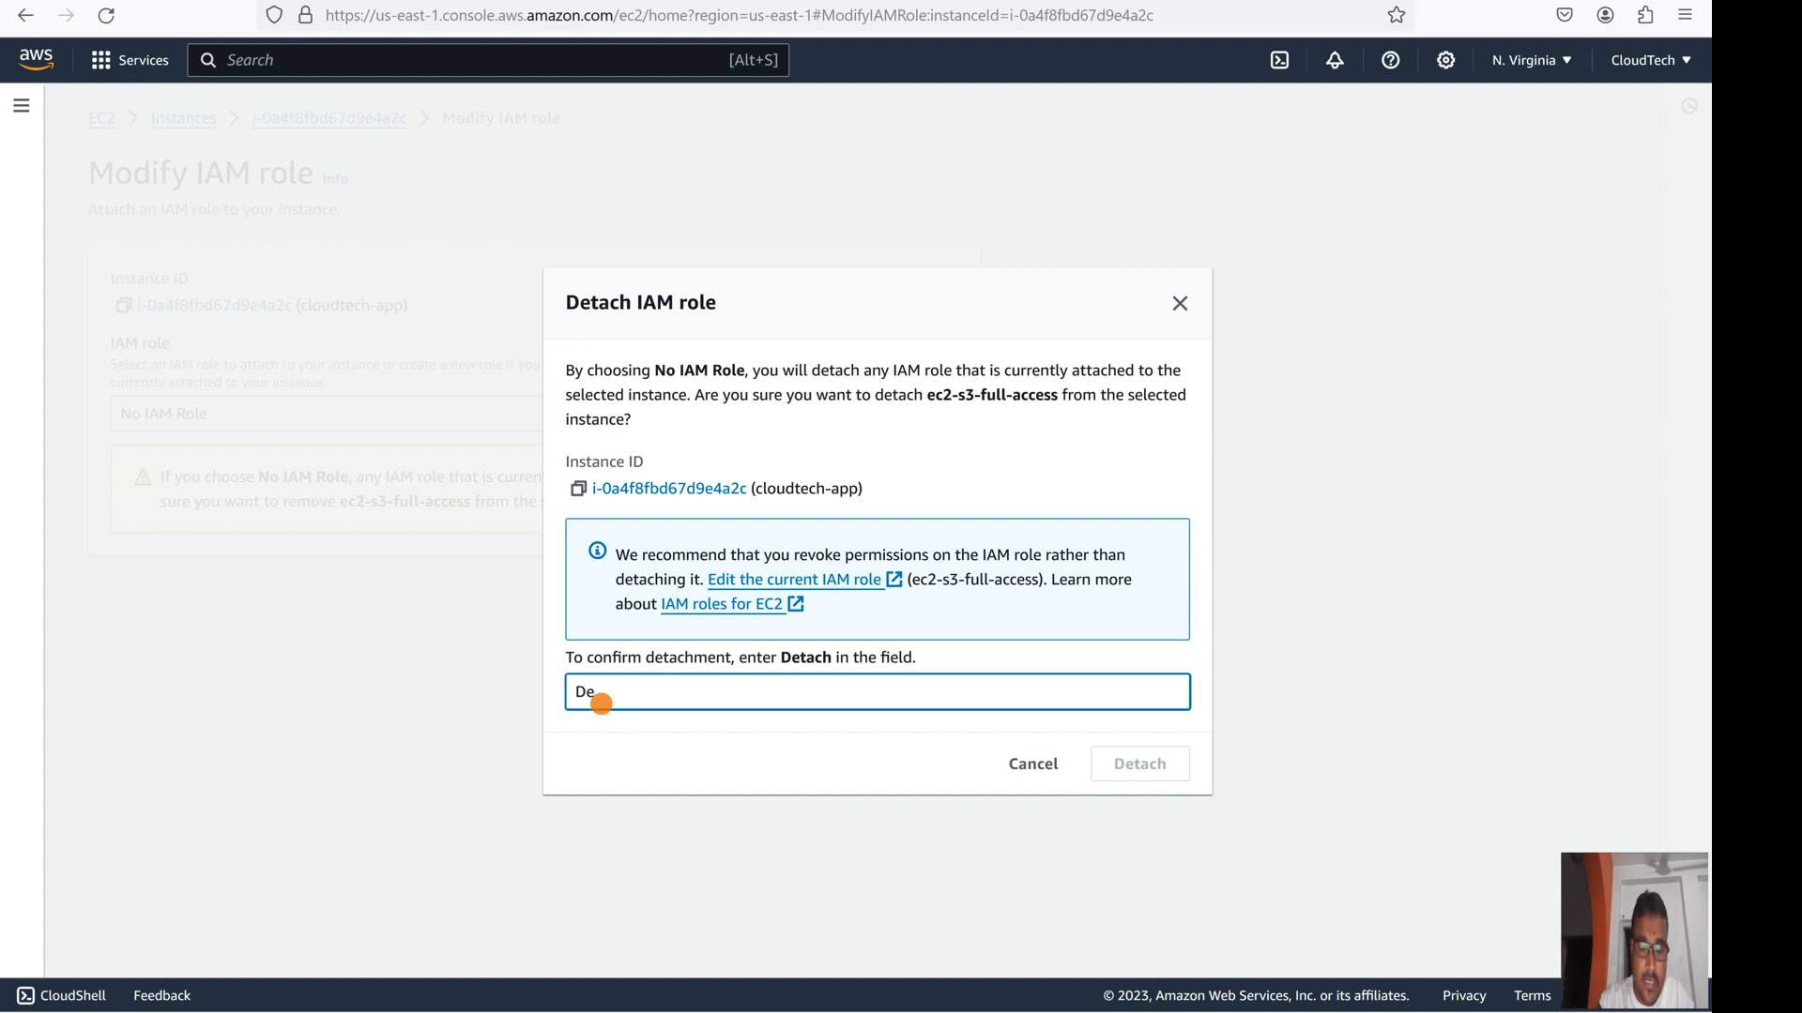
text(Detach)
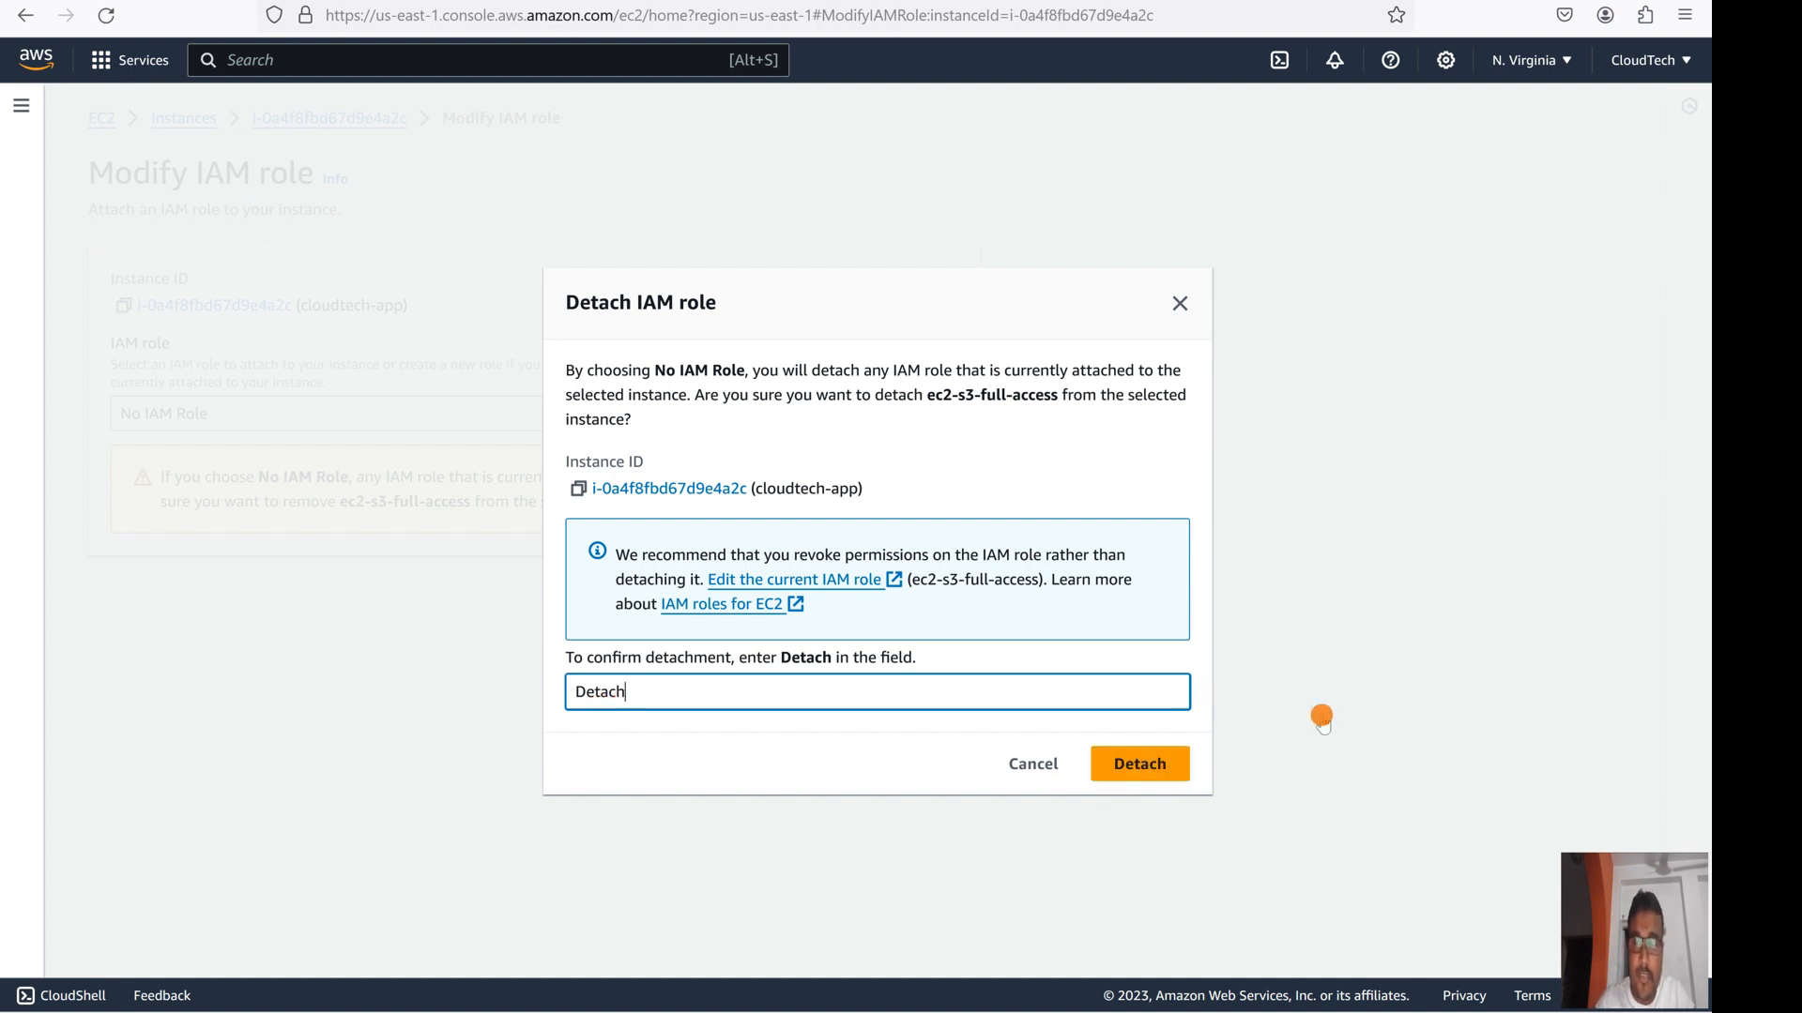
click(1162, 764)
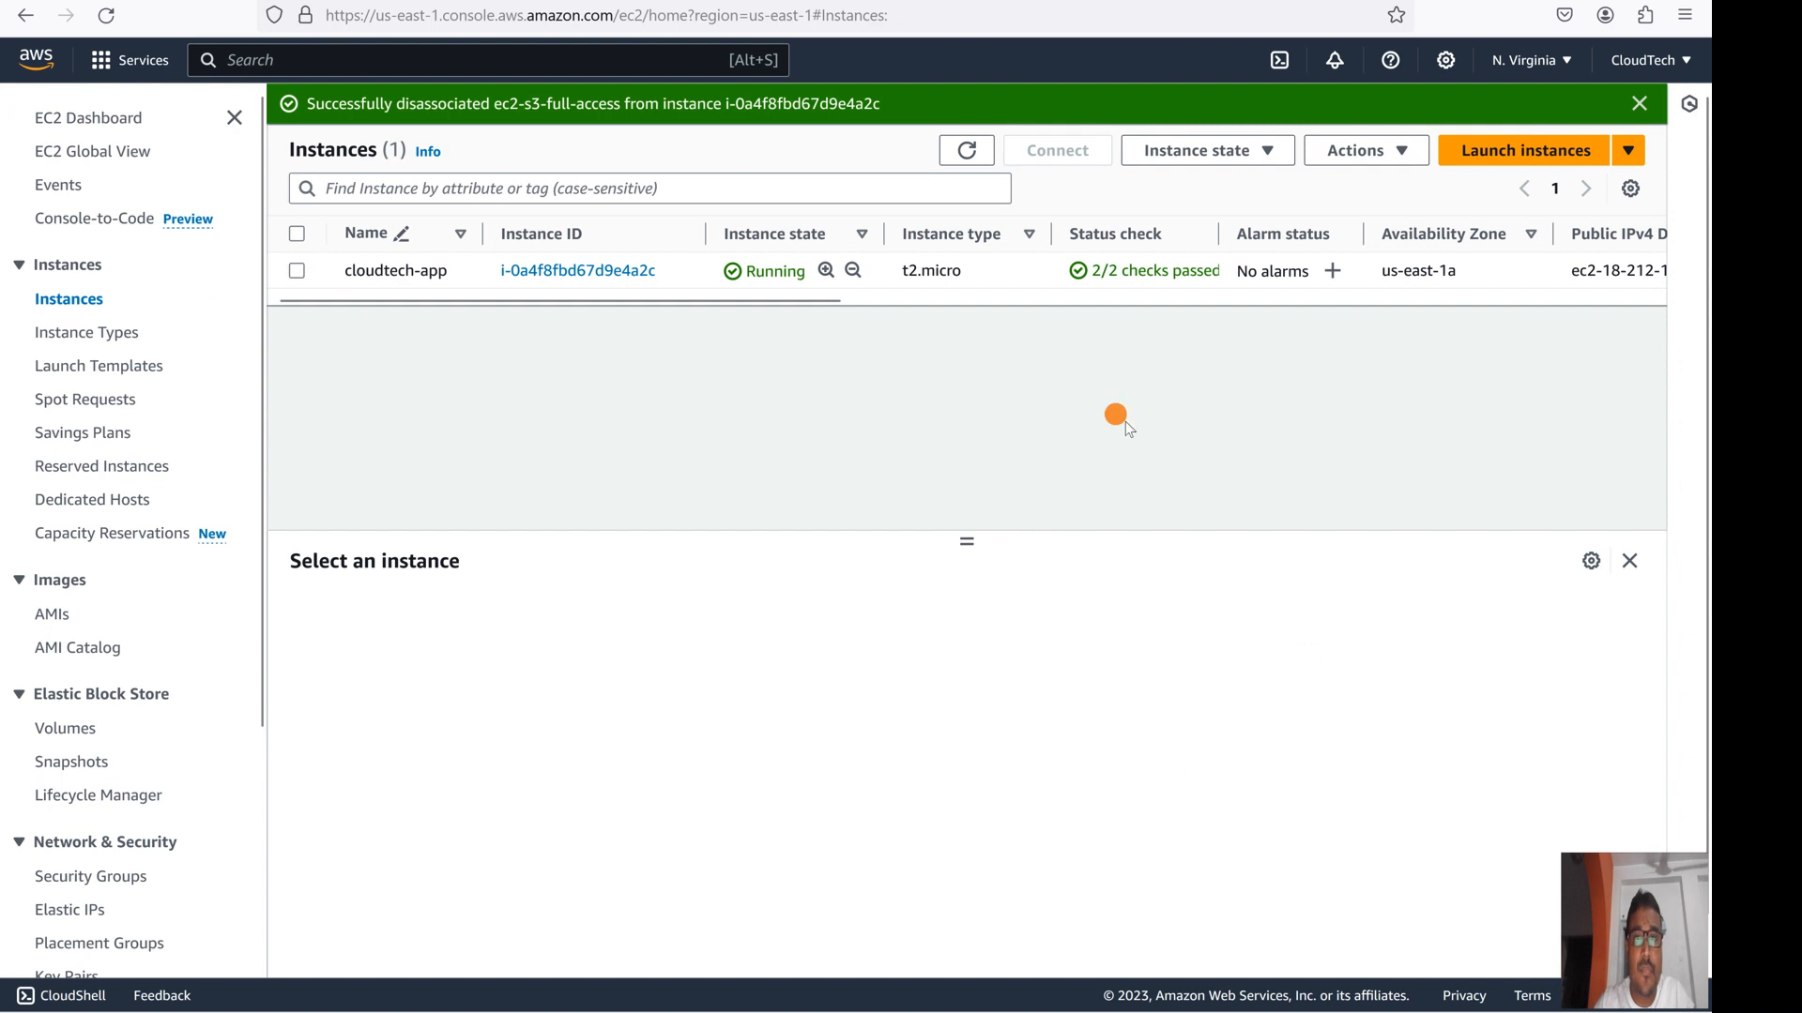
- Refresh the instances list and start launching a new EC2 instance
click(967, 151)
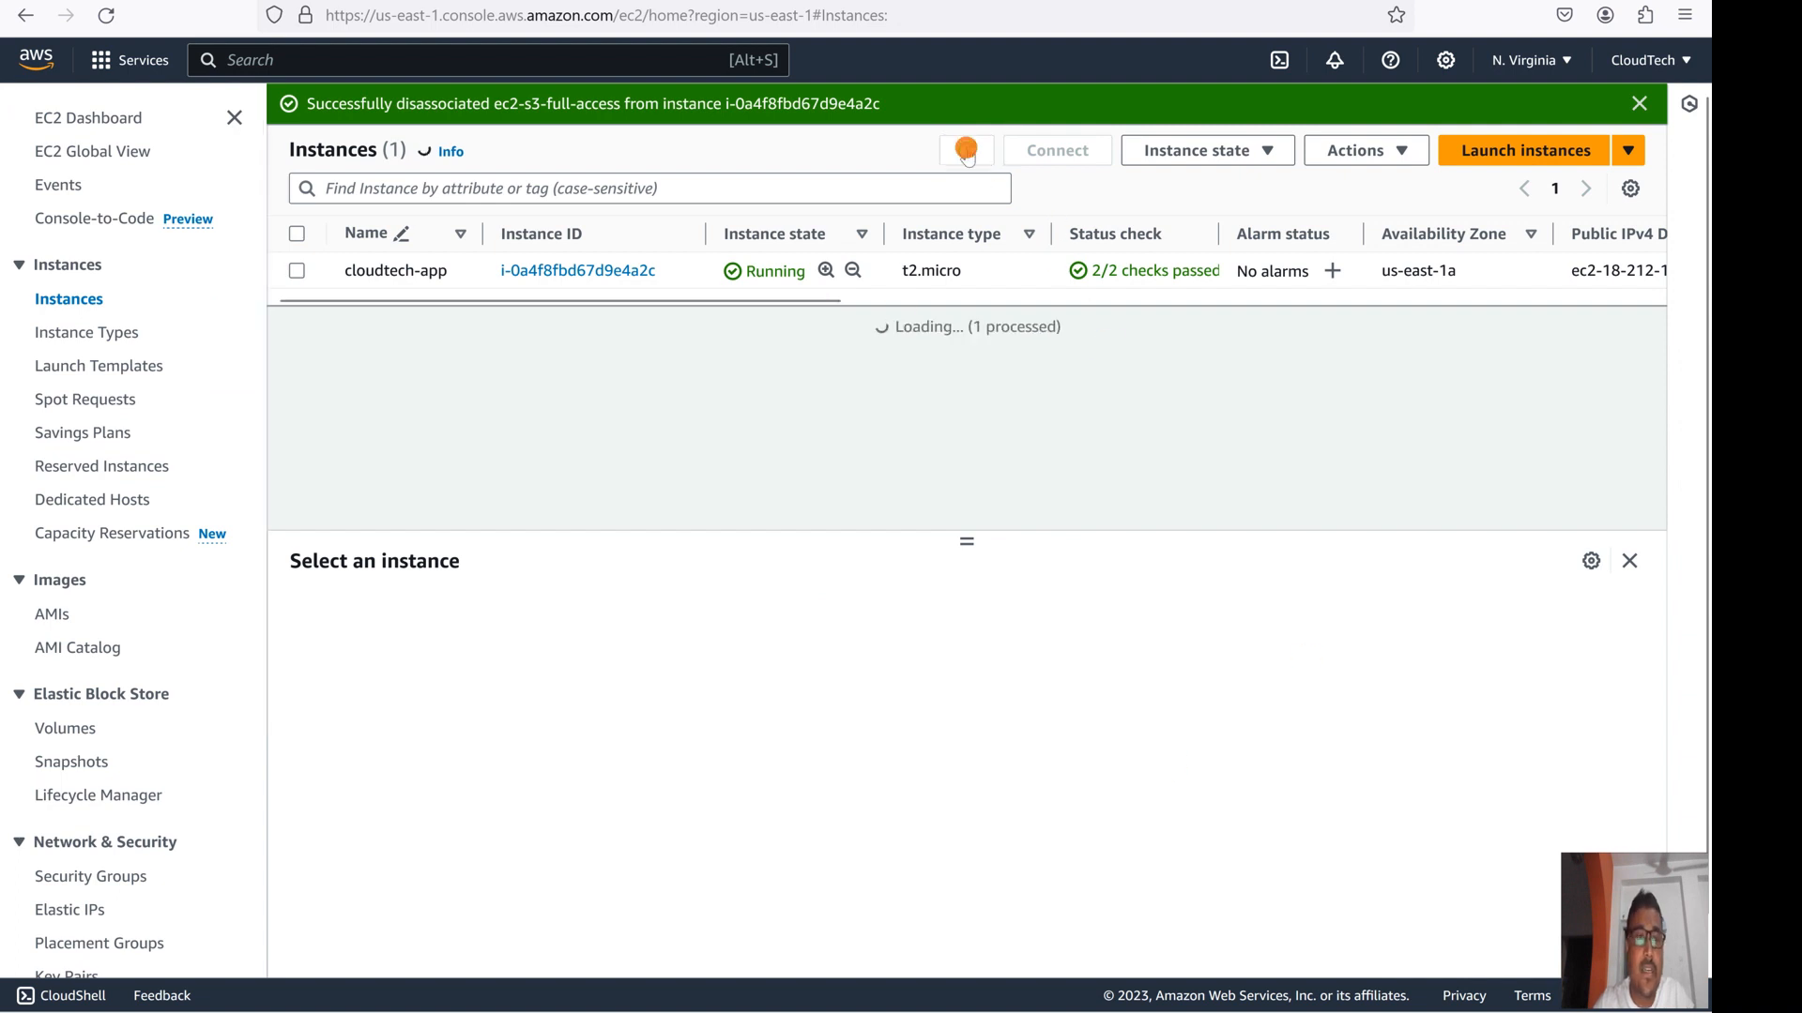
click(967, 151)
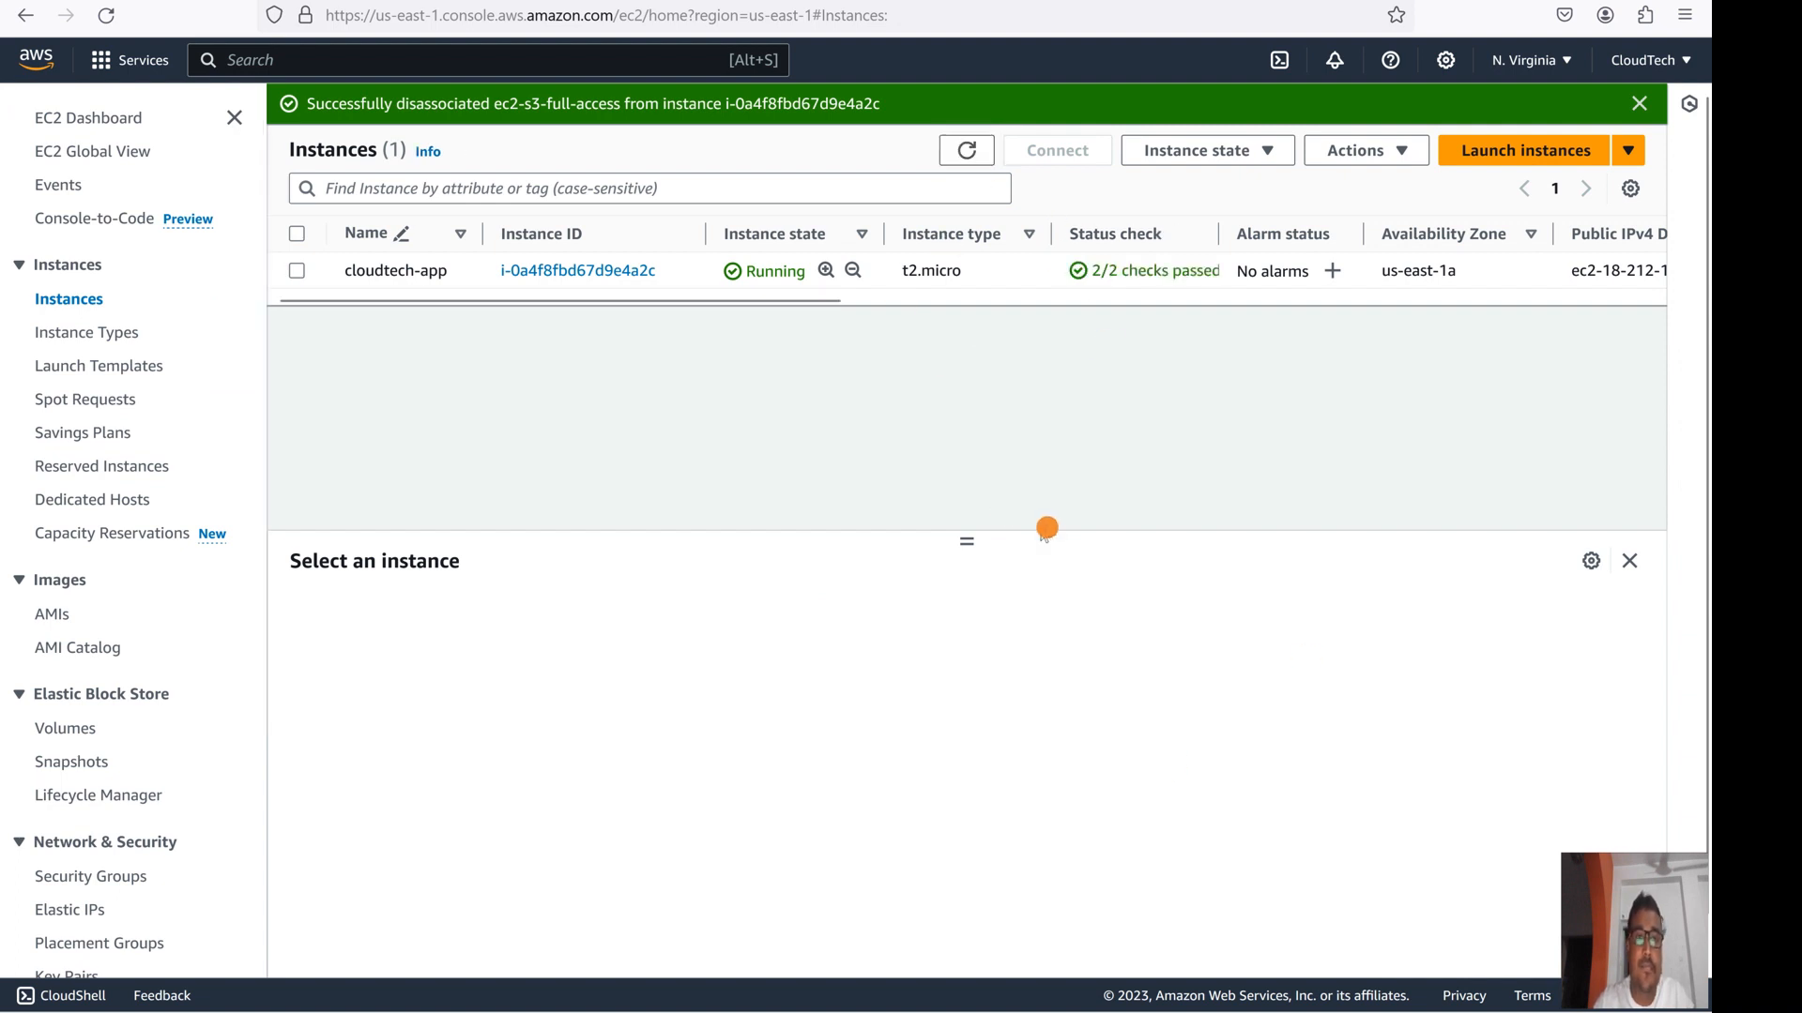
click(964, 151)
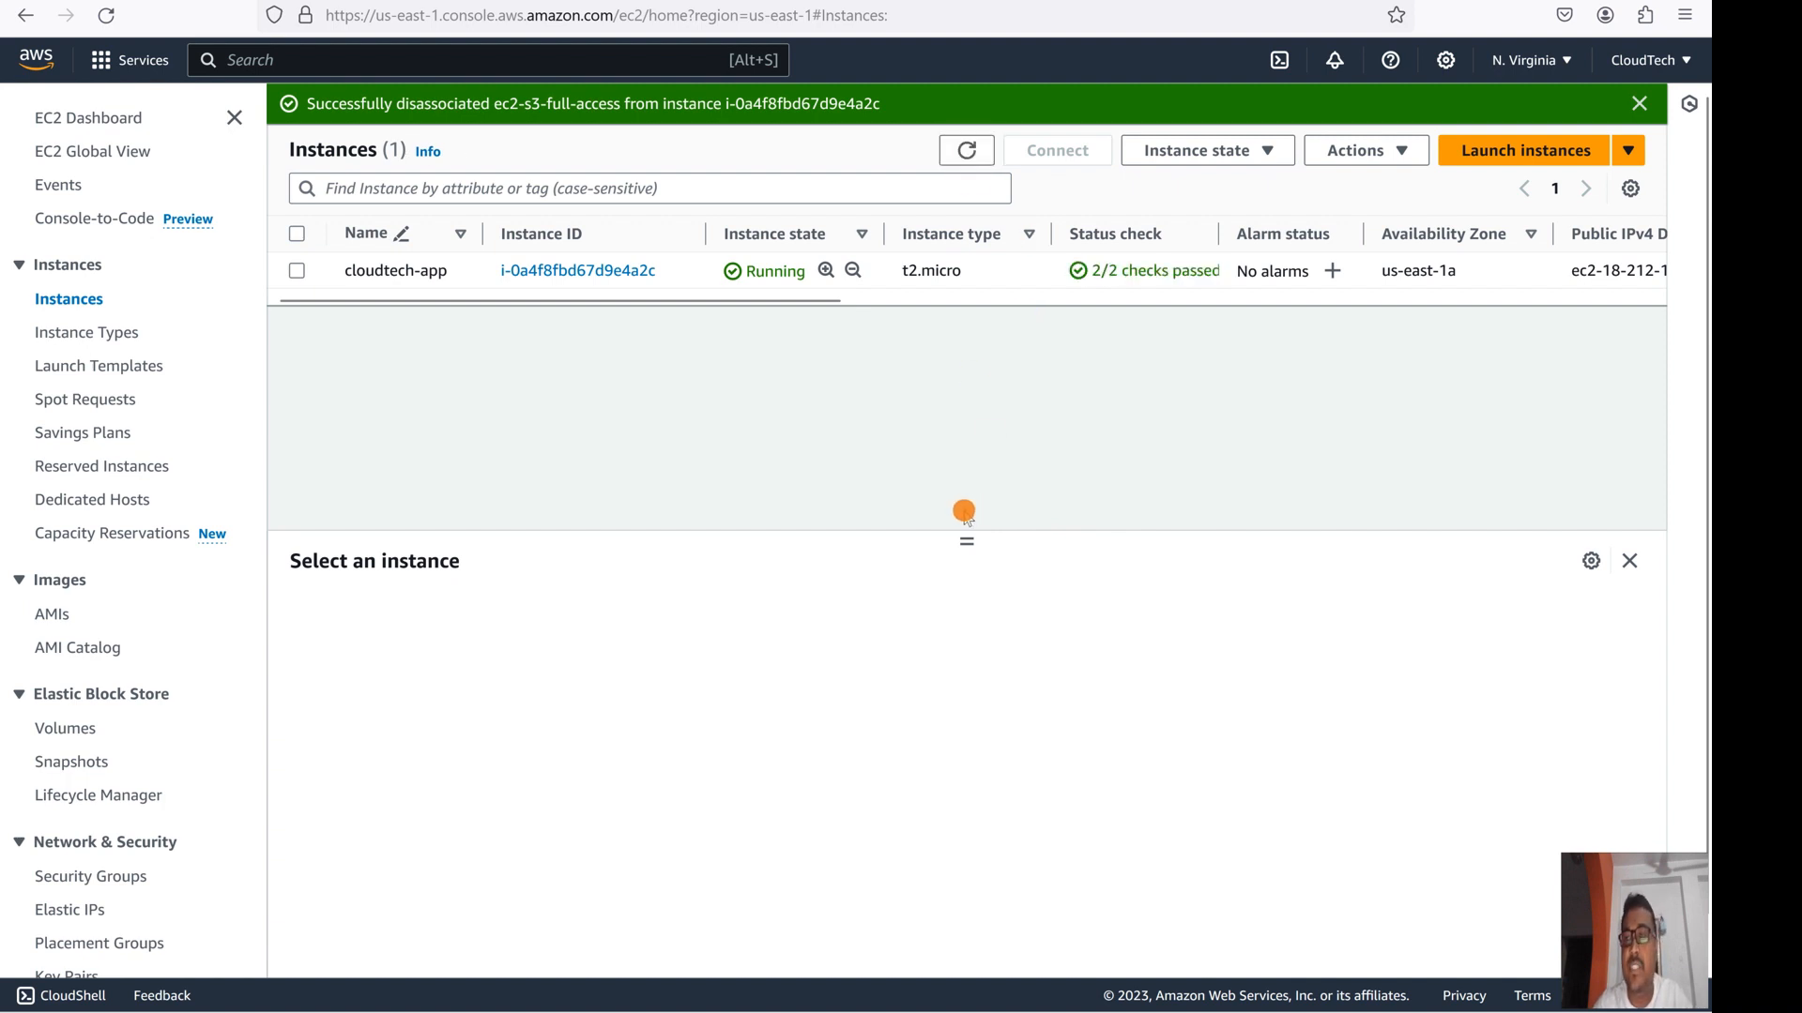
click(1495, 161)
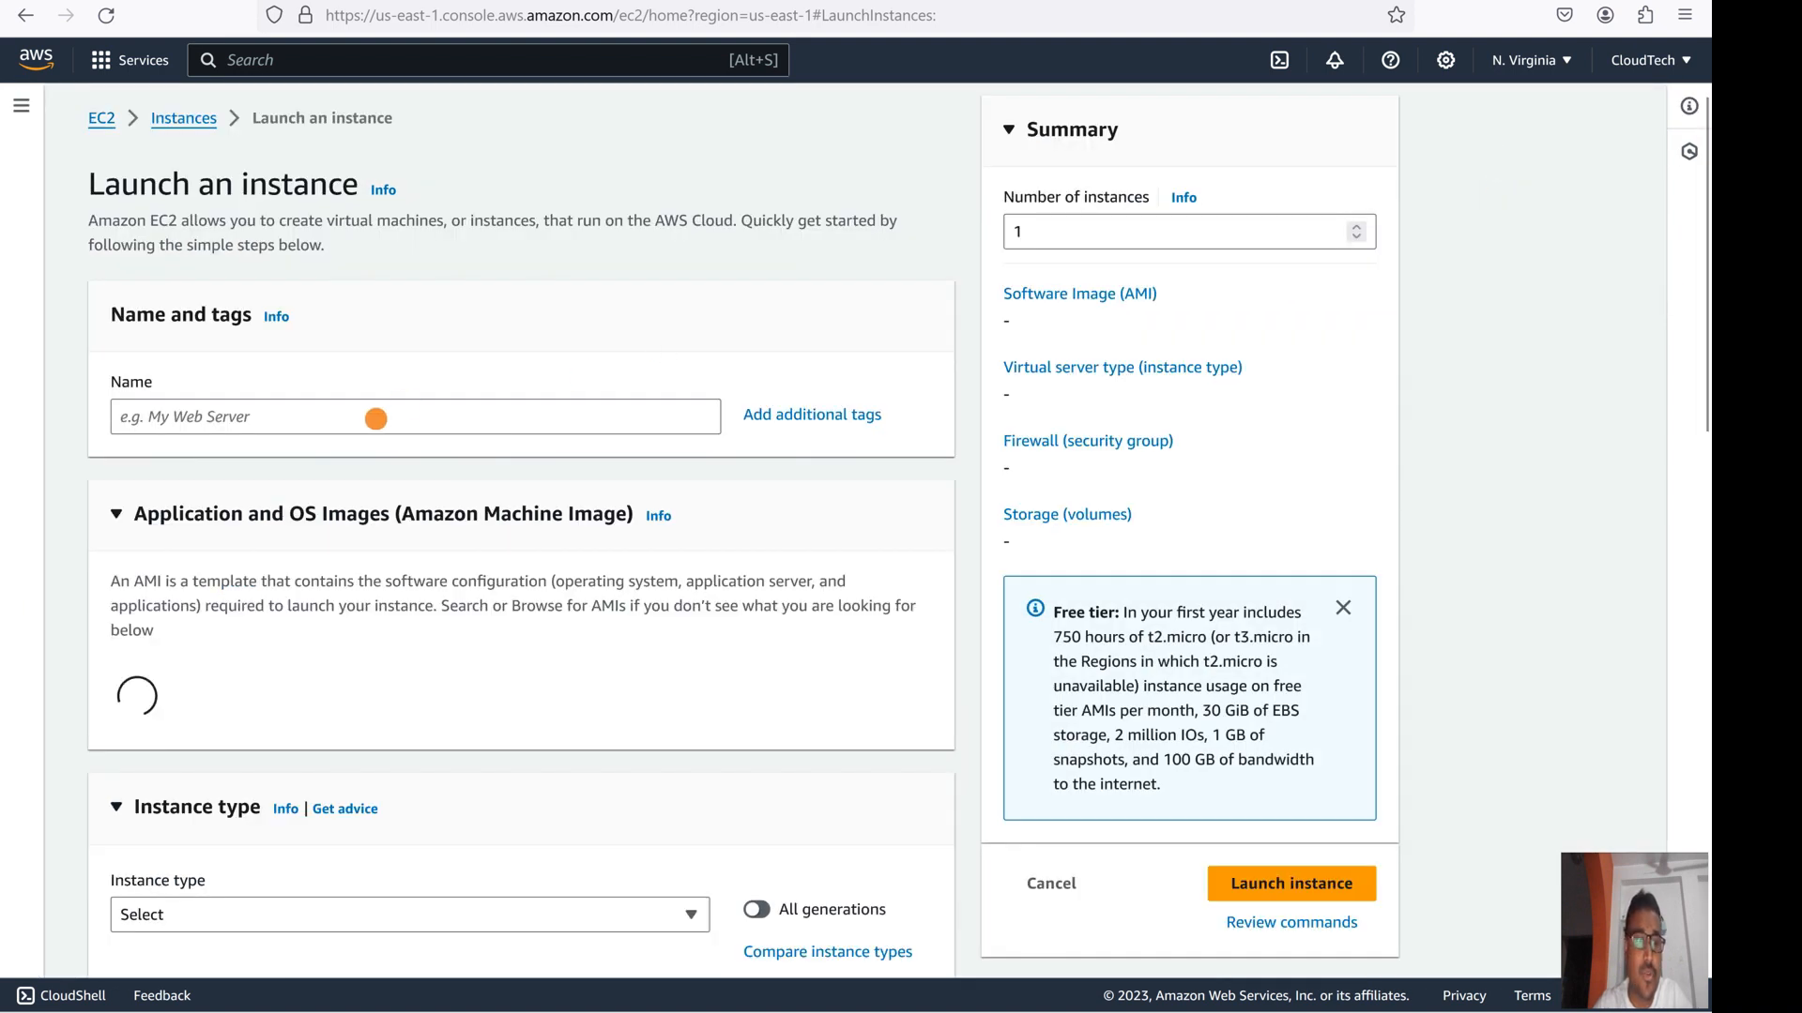
click(373, 418)
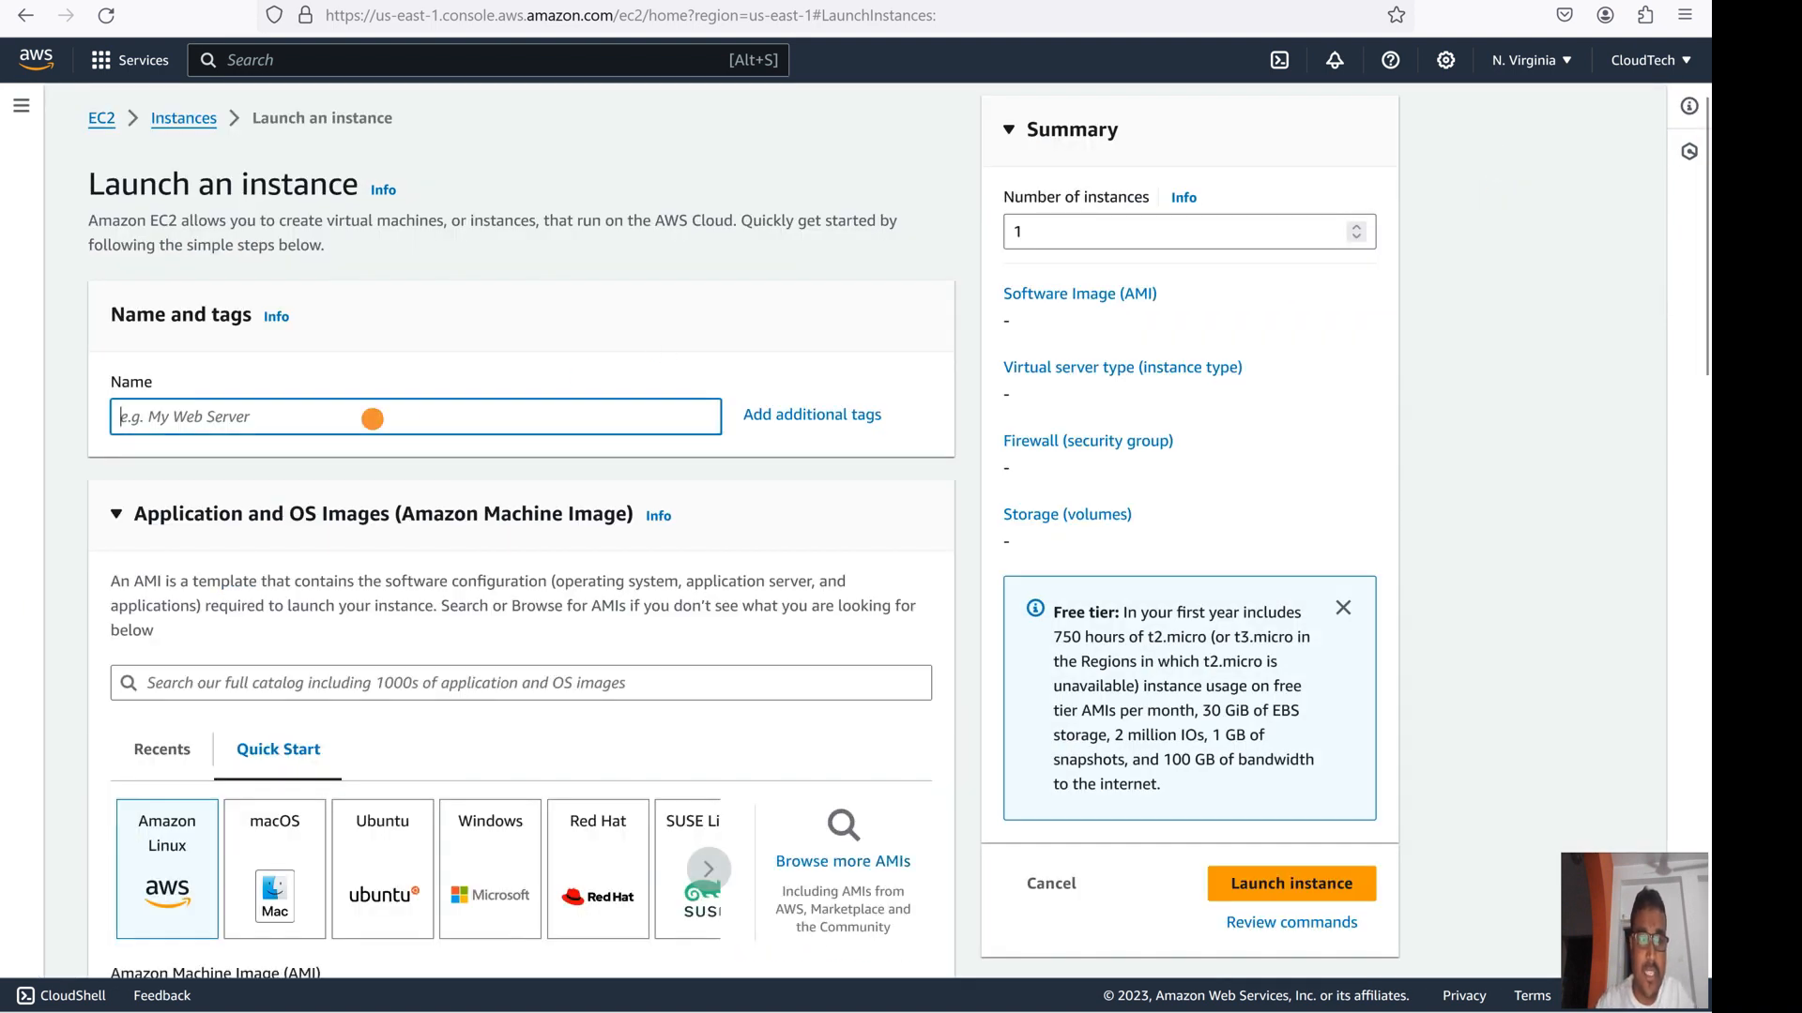
- Begin entering the instance name demo-iam-attach-ec2, deleting one mistyped letter
text(demo-iam)
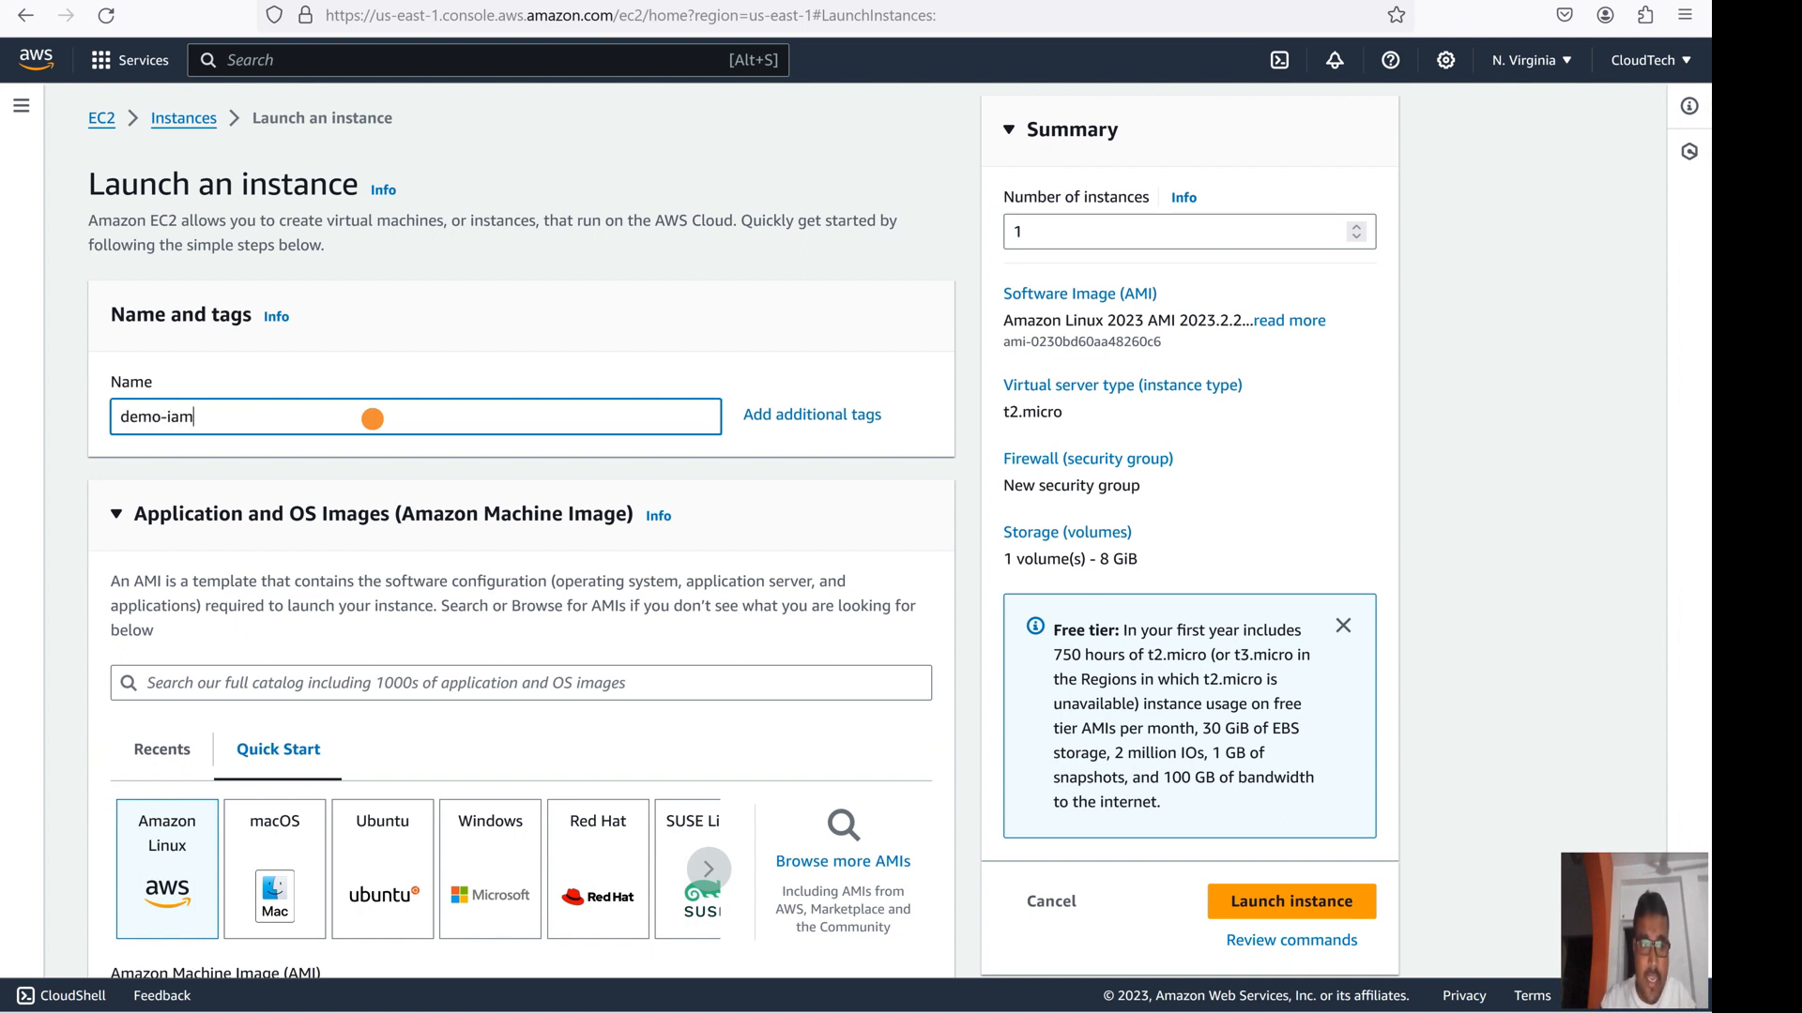
text(-attache)
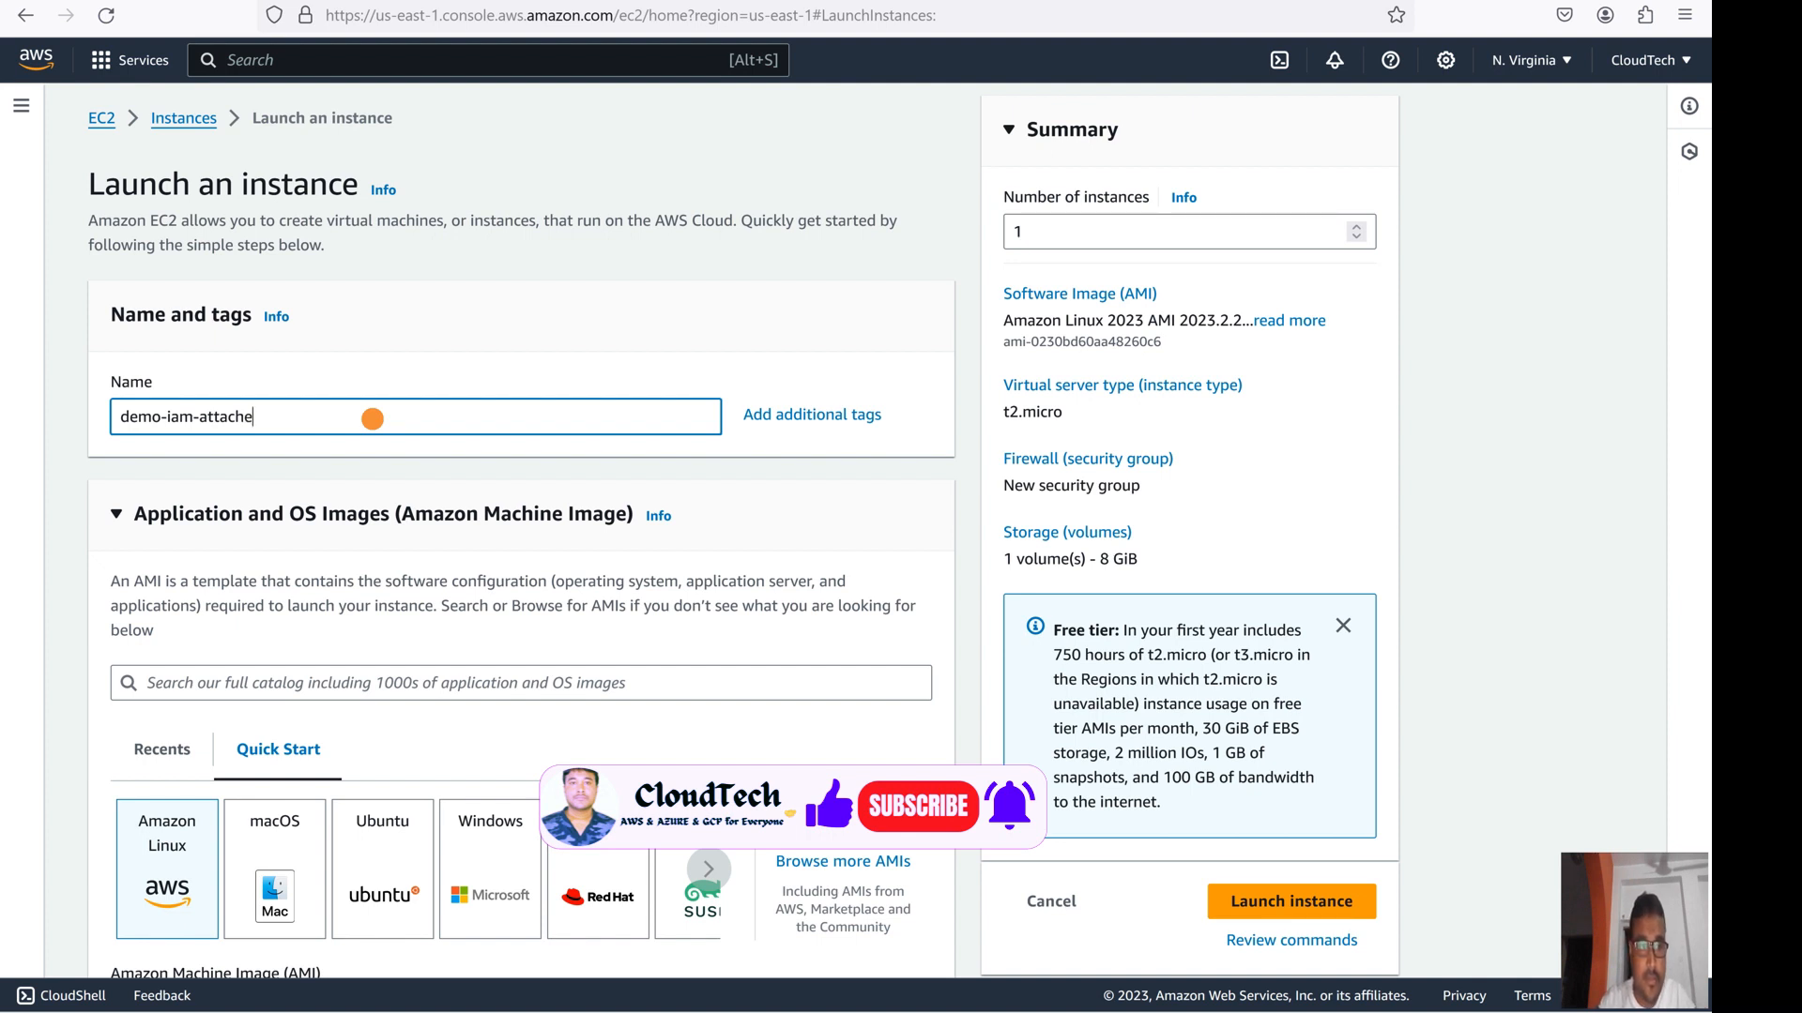
key(BackSpace)
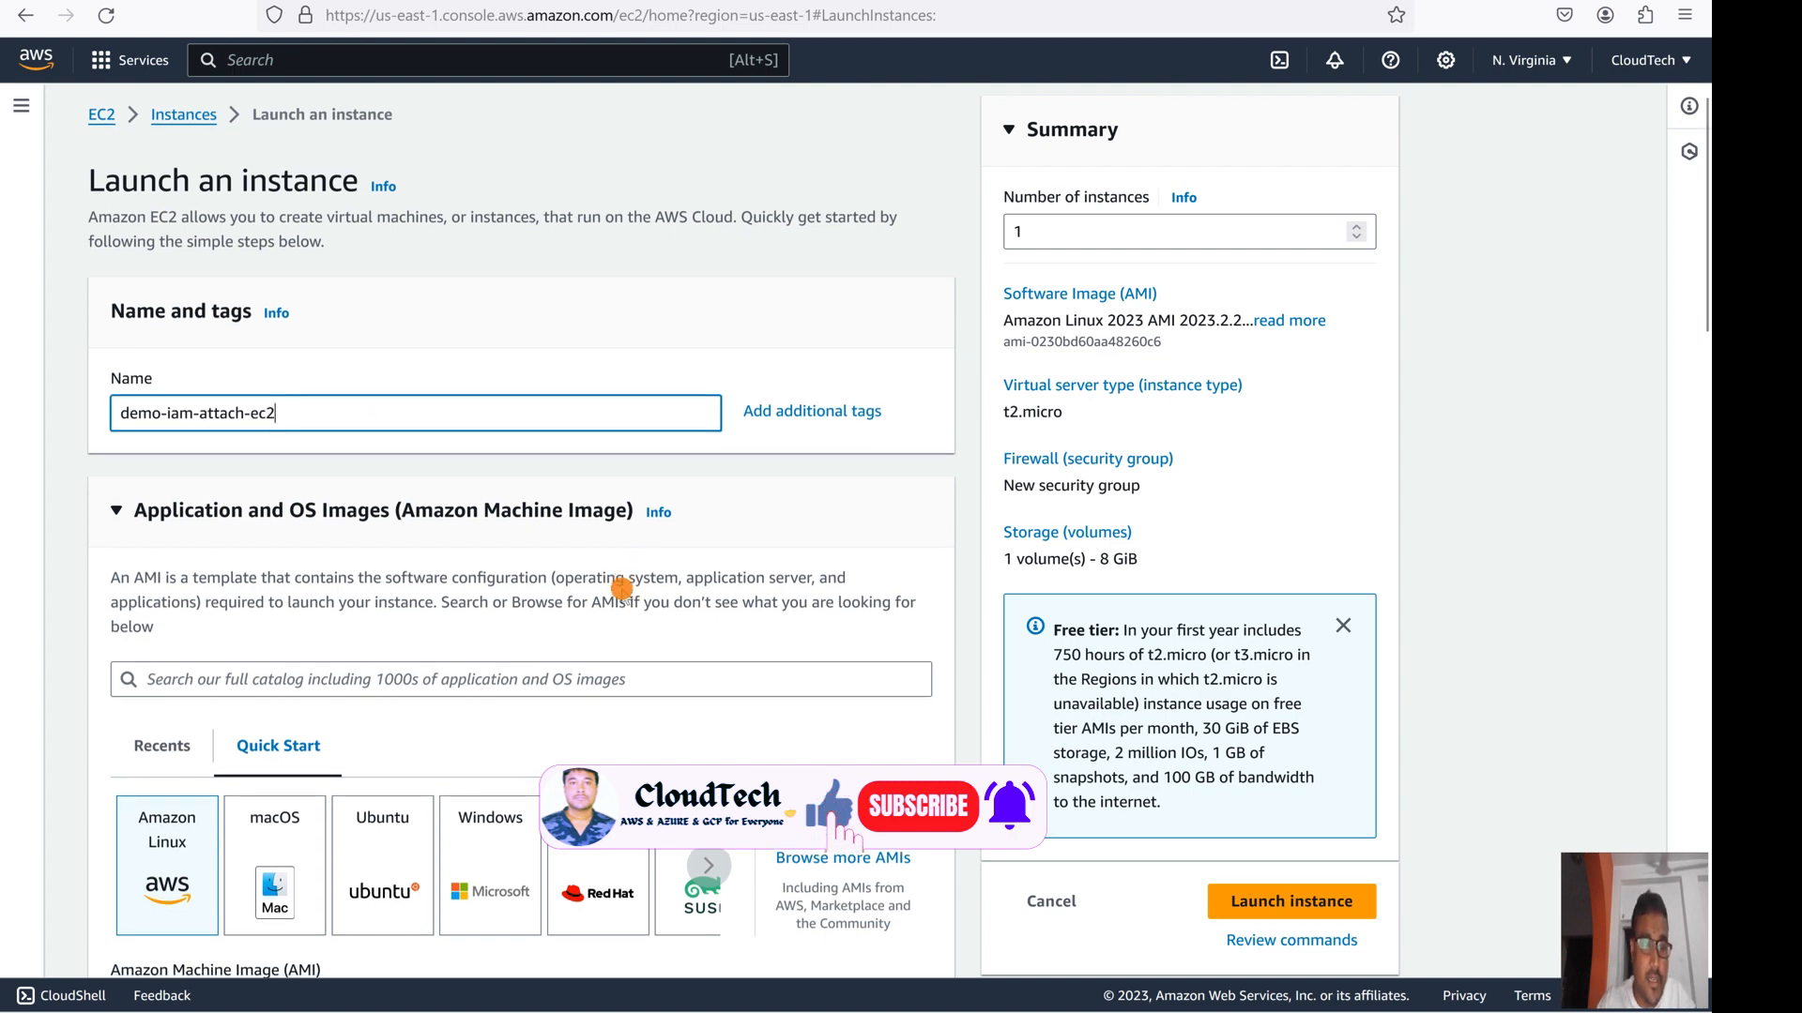
- Select the cloudTechPem key pair for the new instance
scroll(373, 419, down, 5)
scroll(369, 647, down, 5)
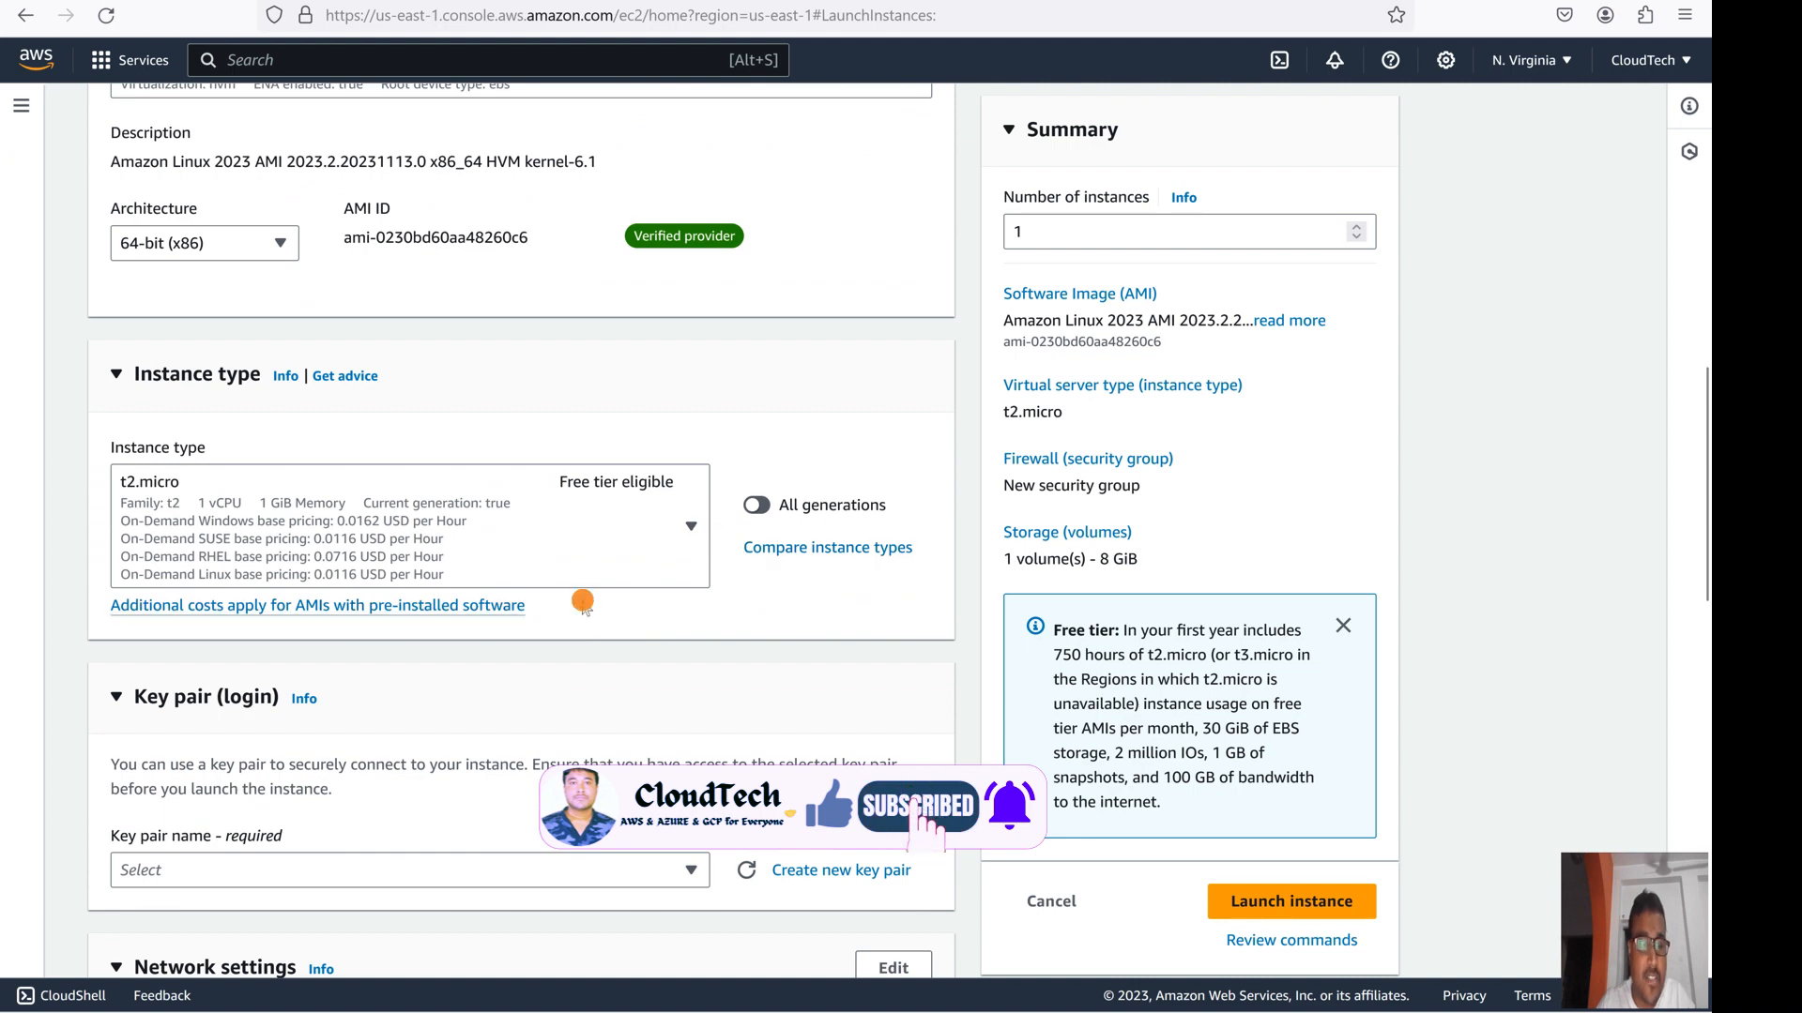
scroll(470, 578, down, 4)
click(500, 521)
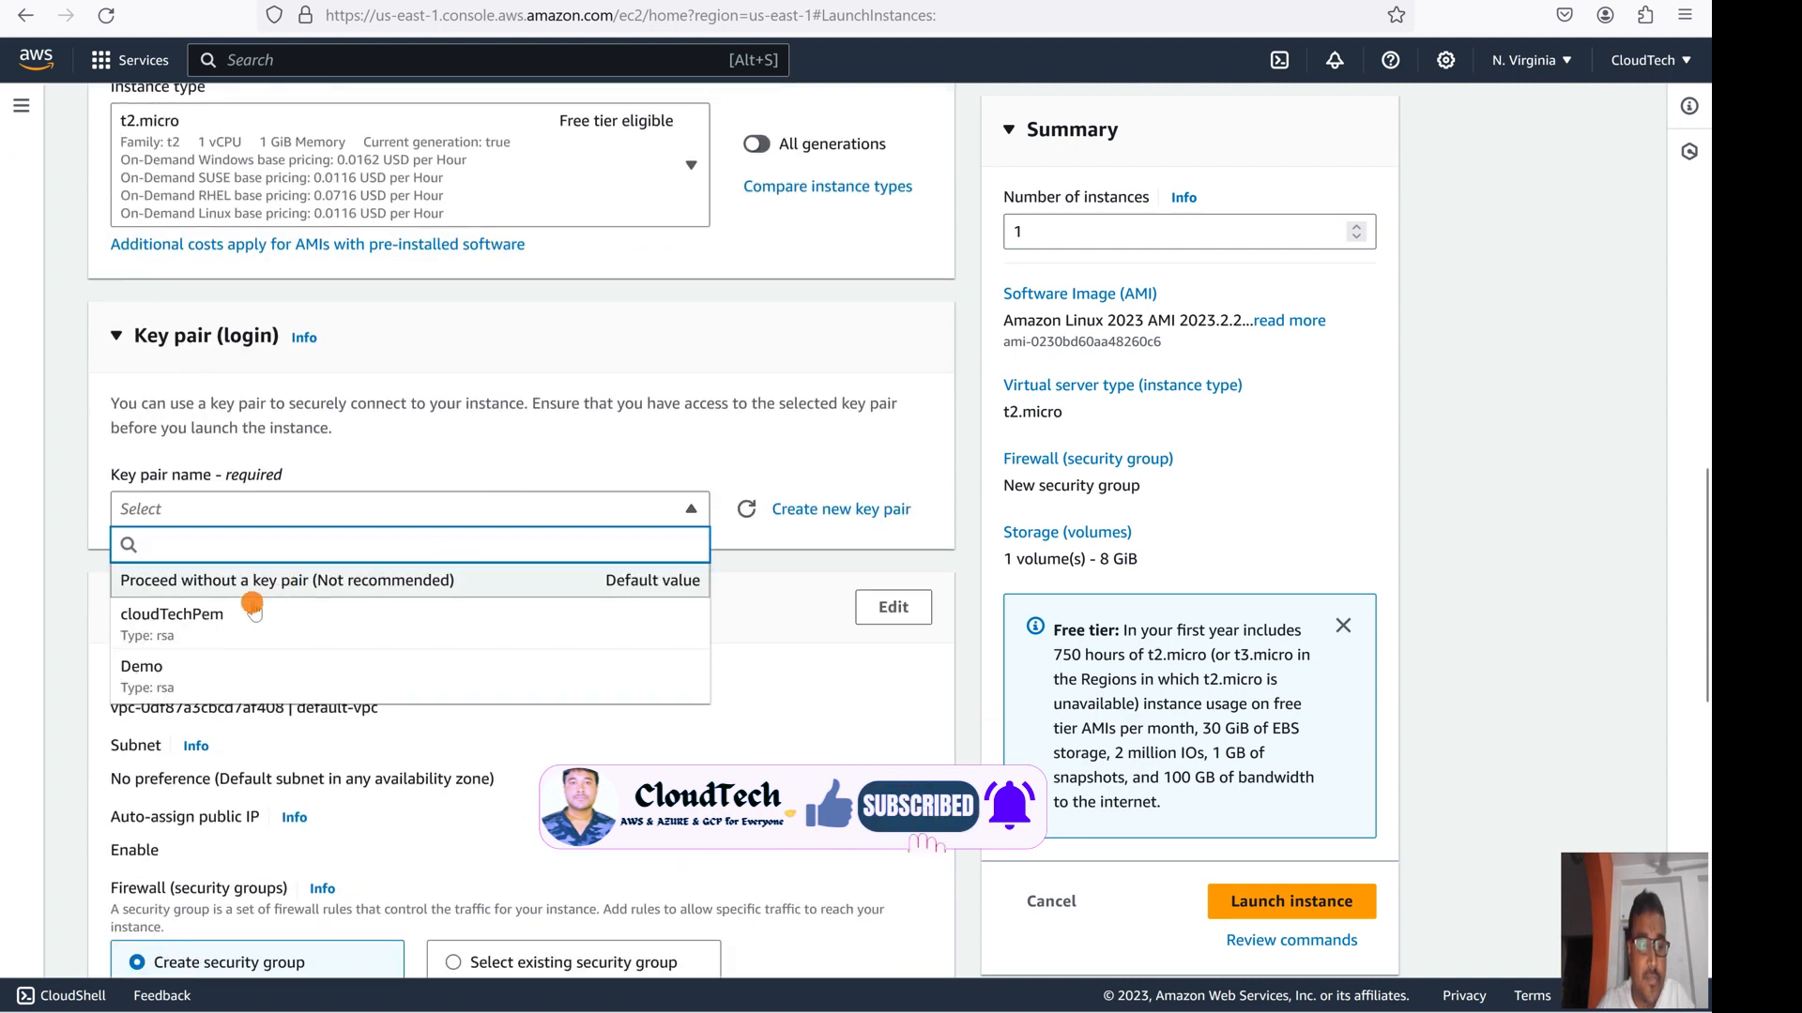
click(356, 605)
- Use the existing security group CloudTech-Demo as the instance's firewall
scroll(574, 608, down, 6)
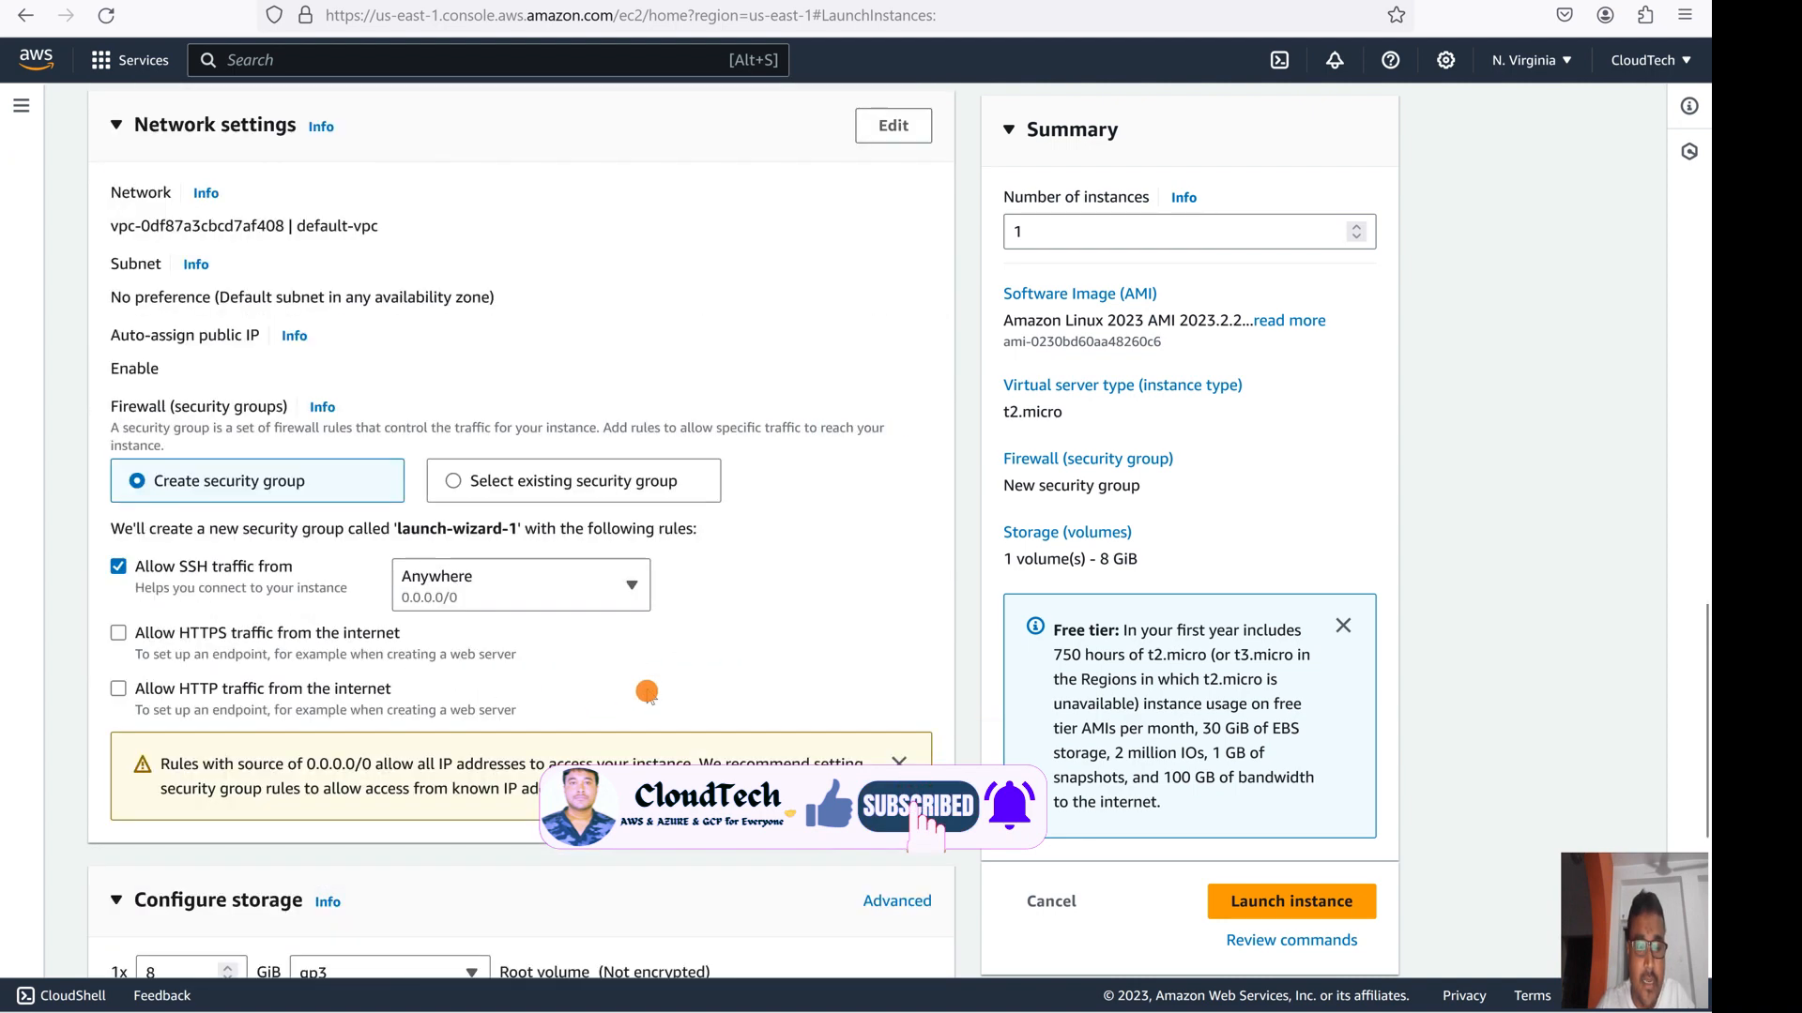
click(542, 364)
click(306, 441)
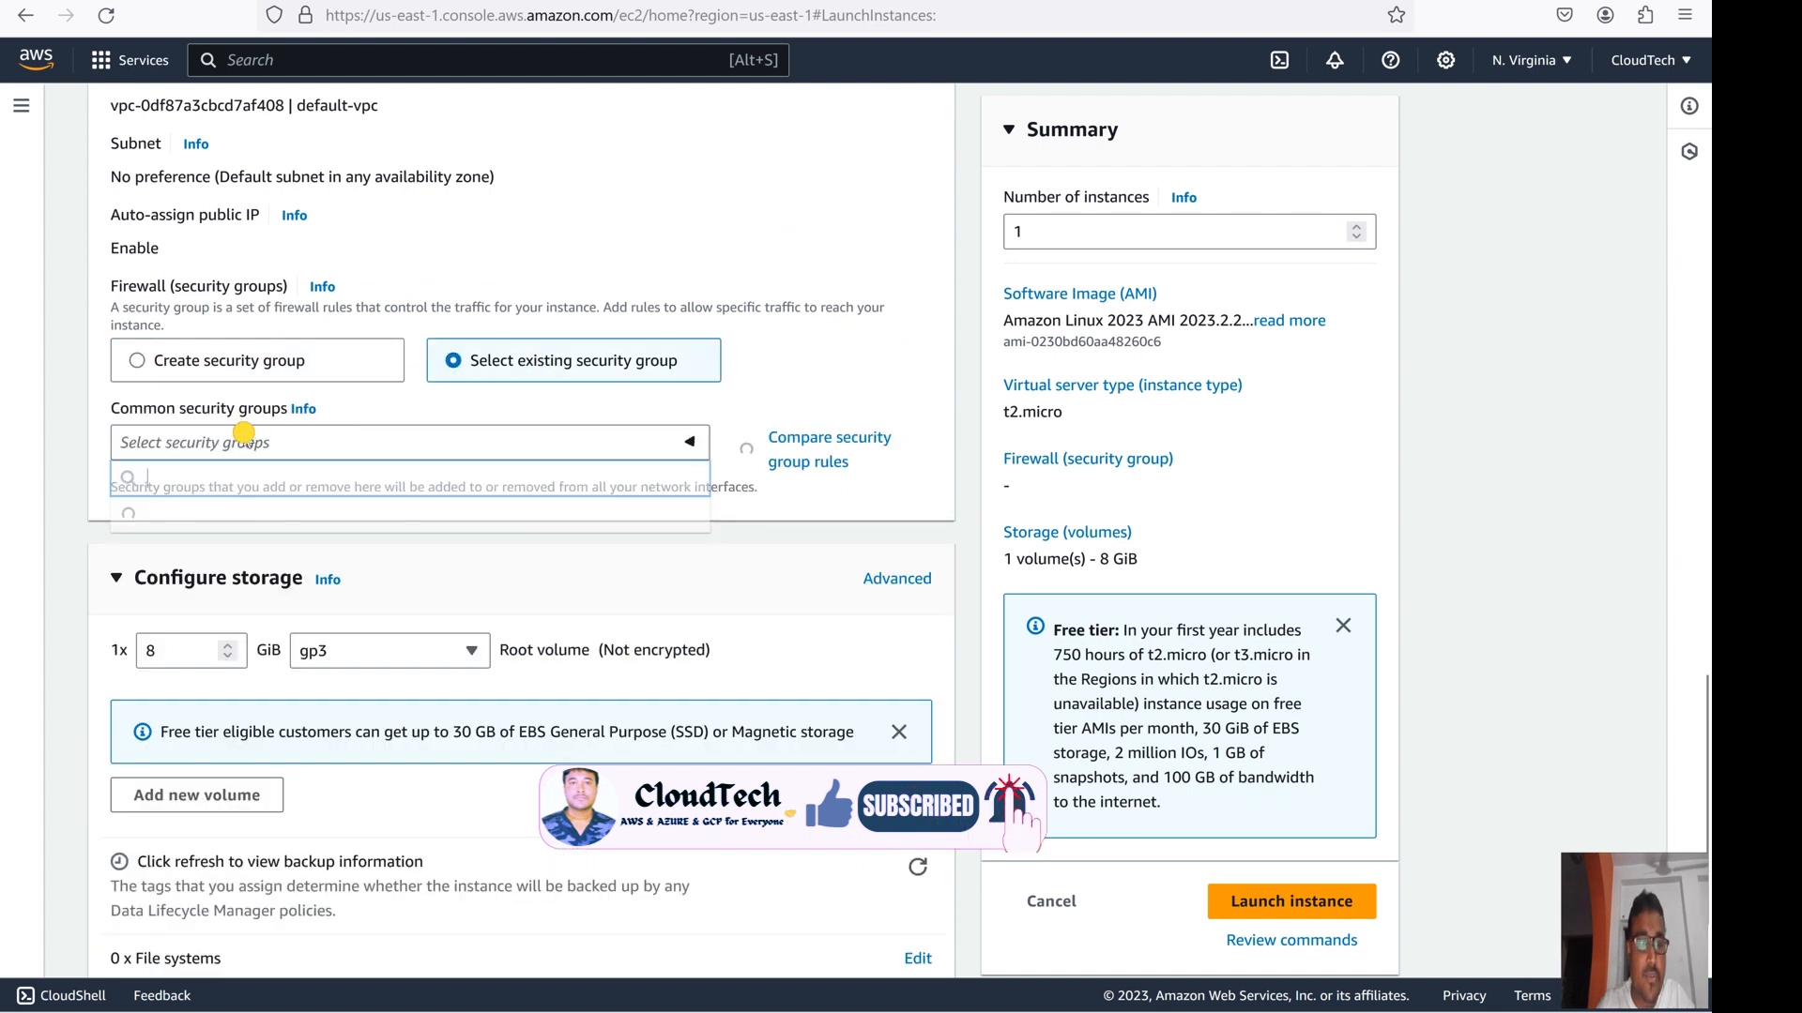
click(226, 532)
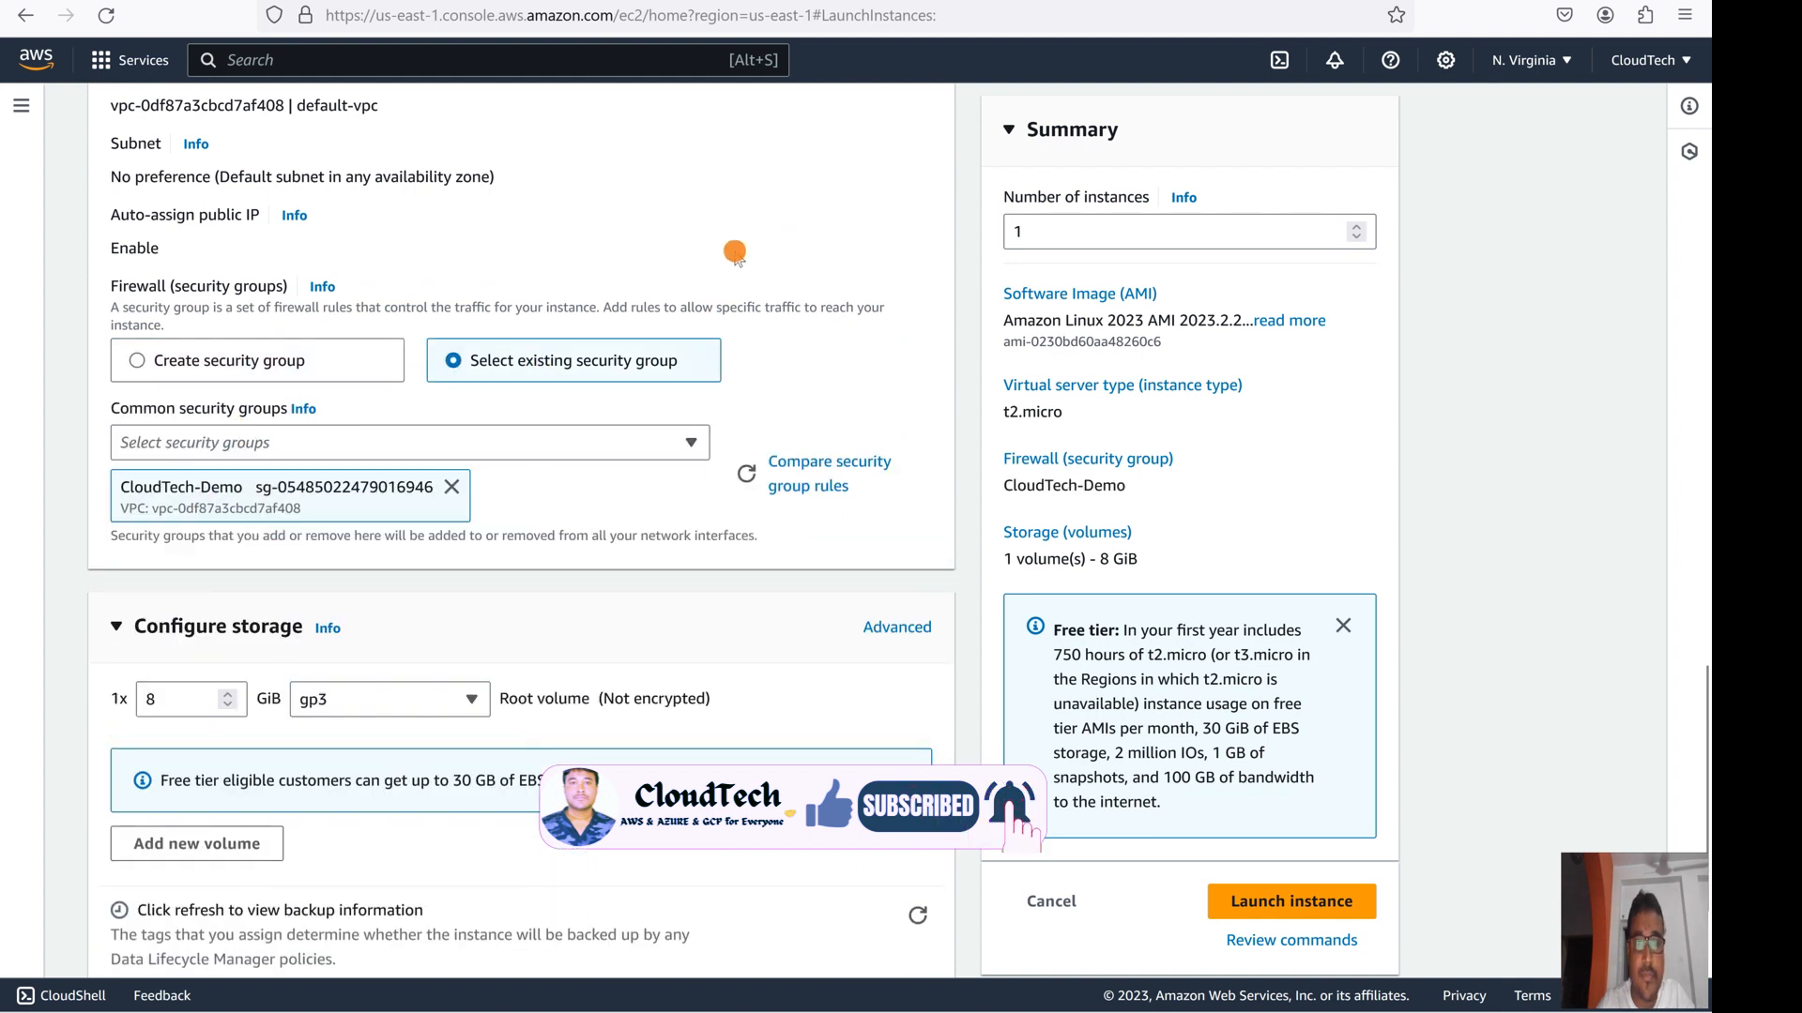
scroll(384, 540, down, 2)
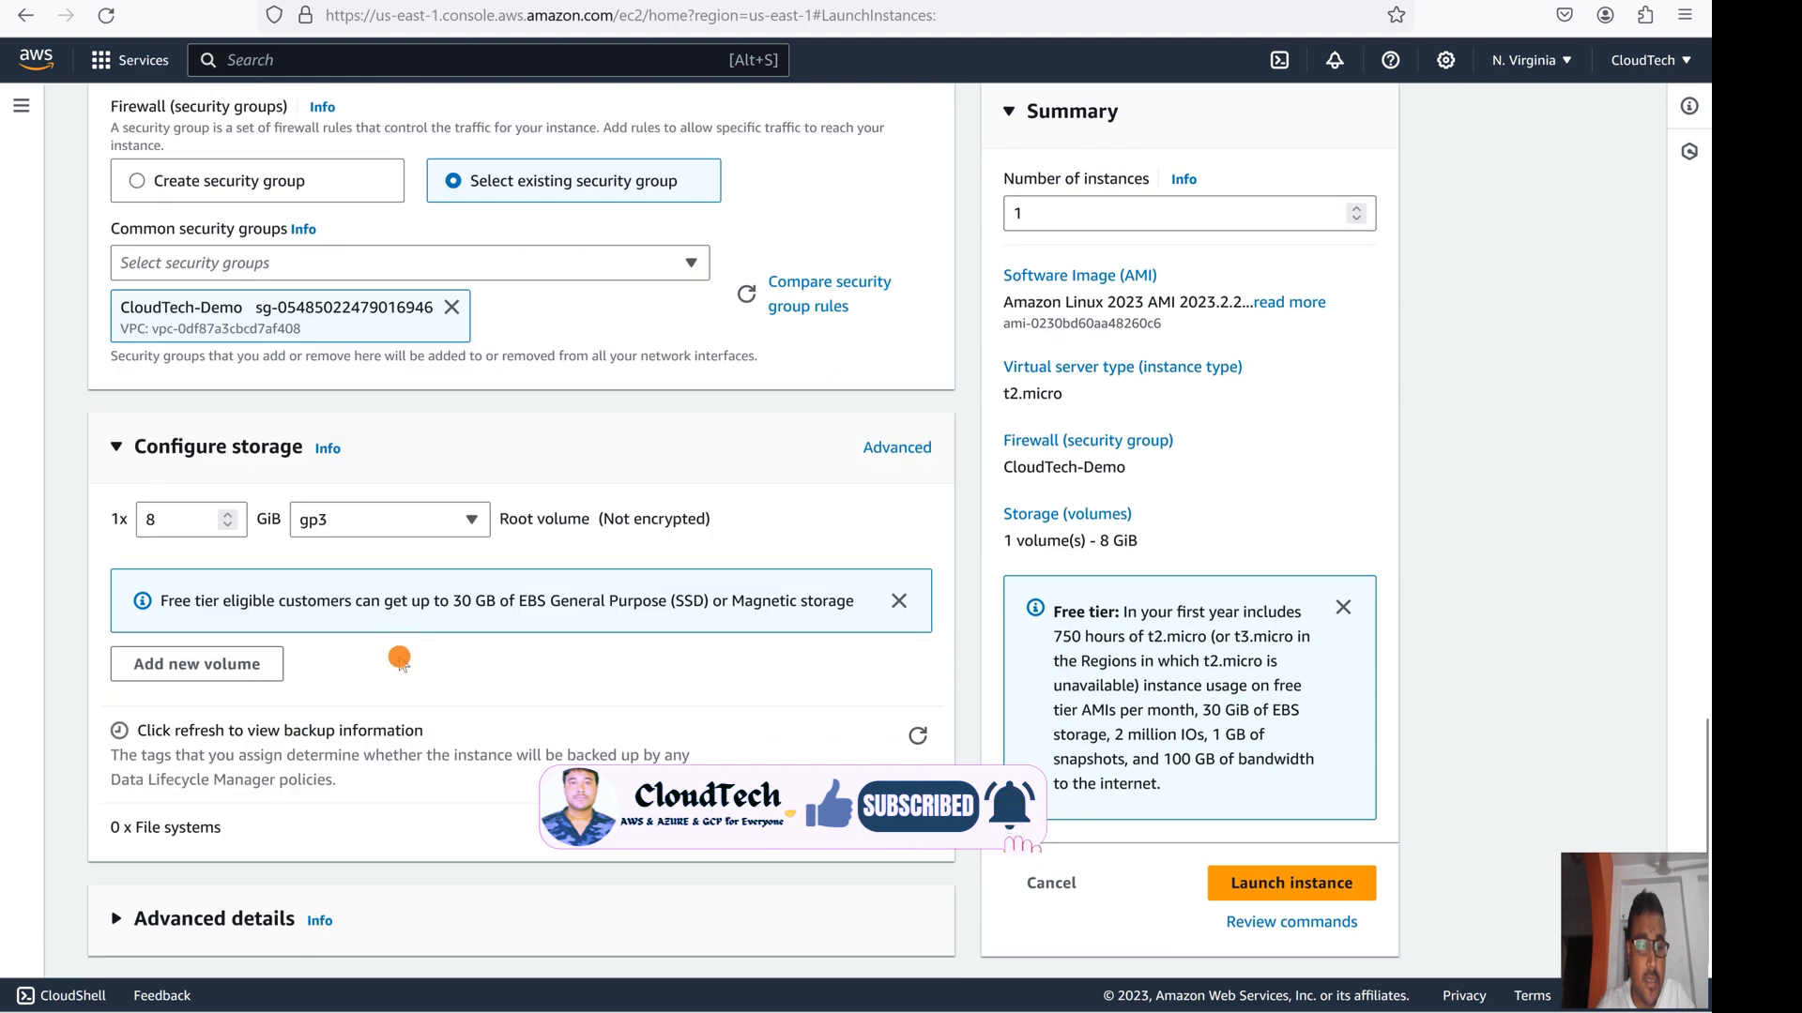
click(139, 919)
scroll(455, 657, down, 9)
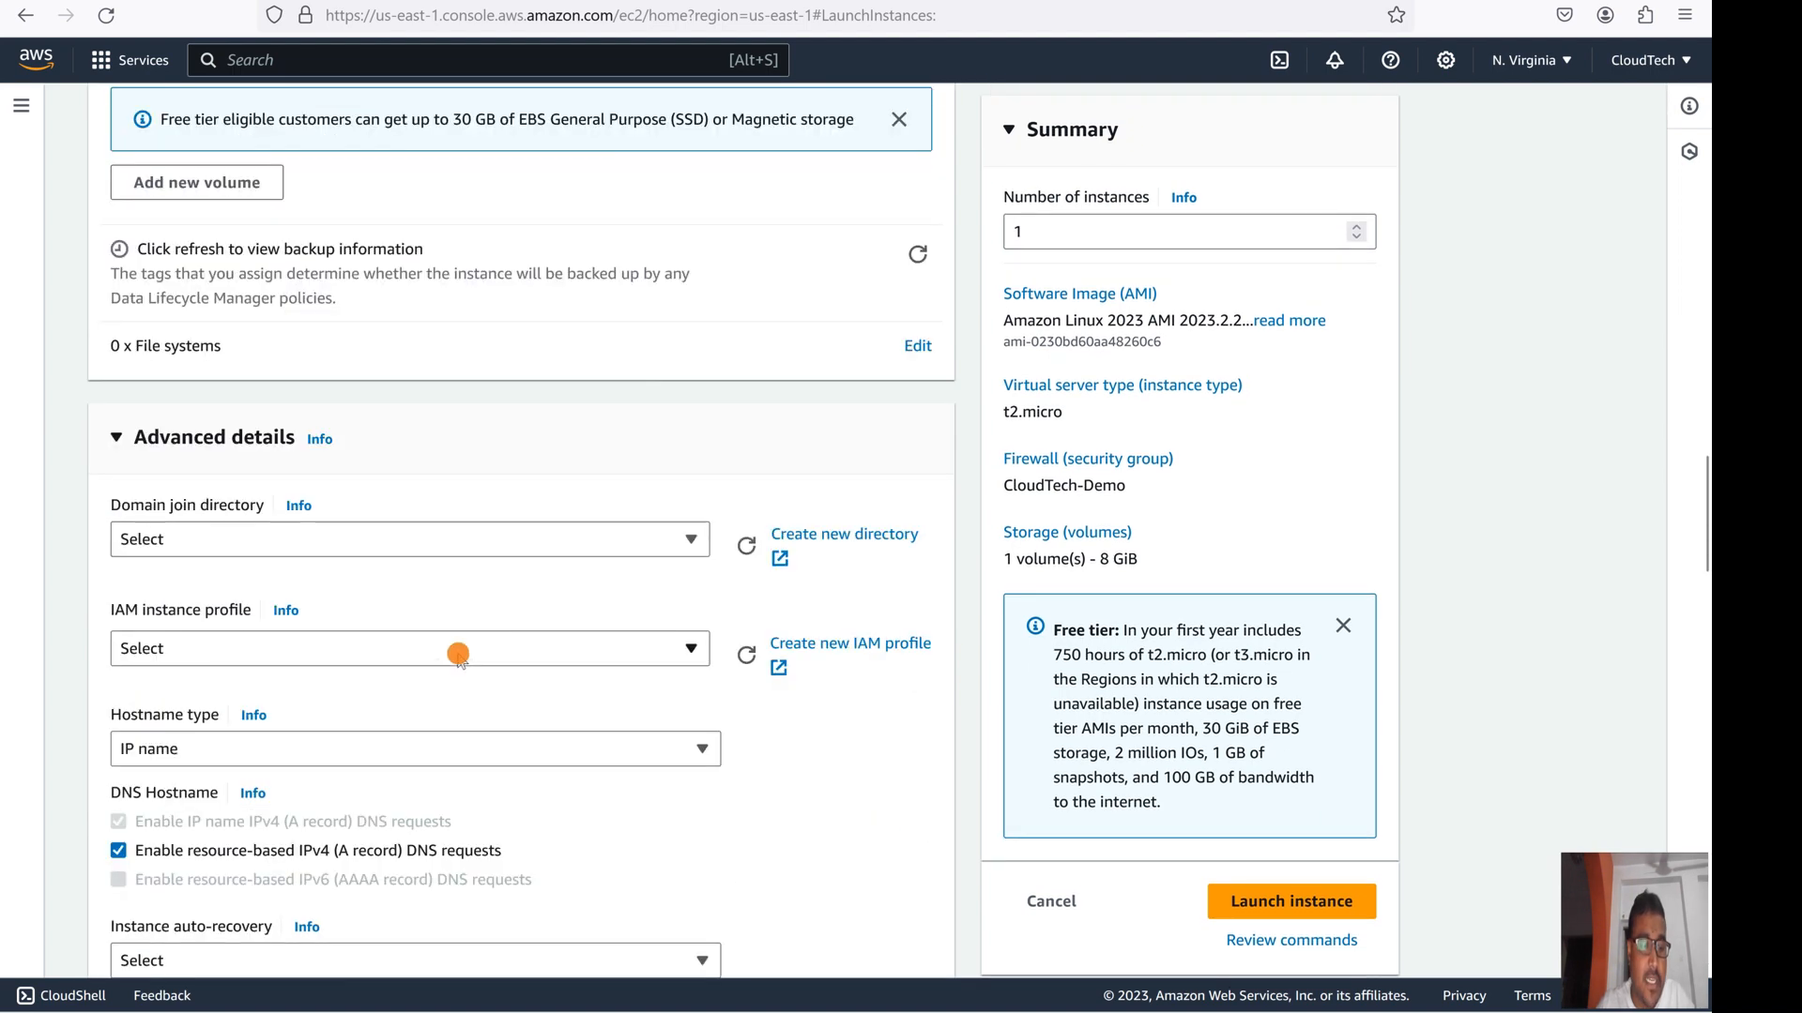
scroll(469, 668, down, 3)
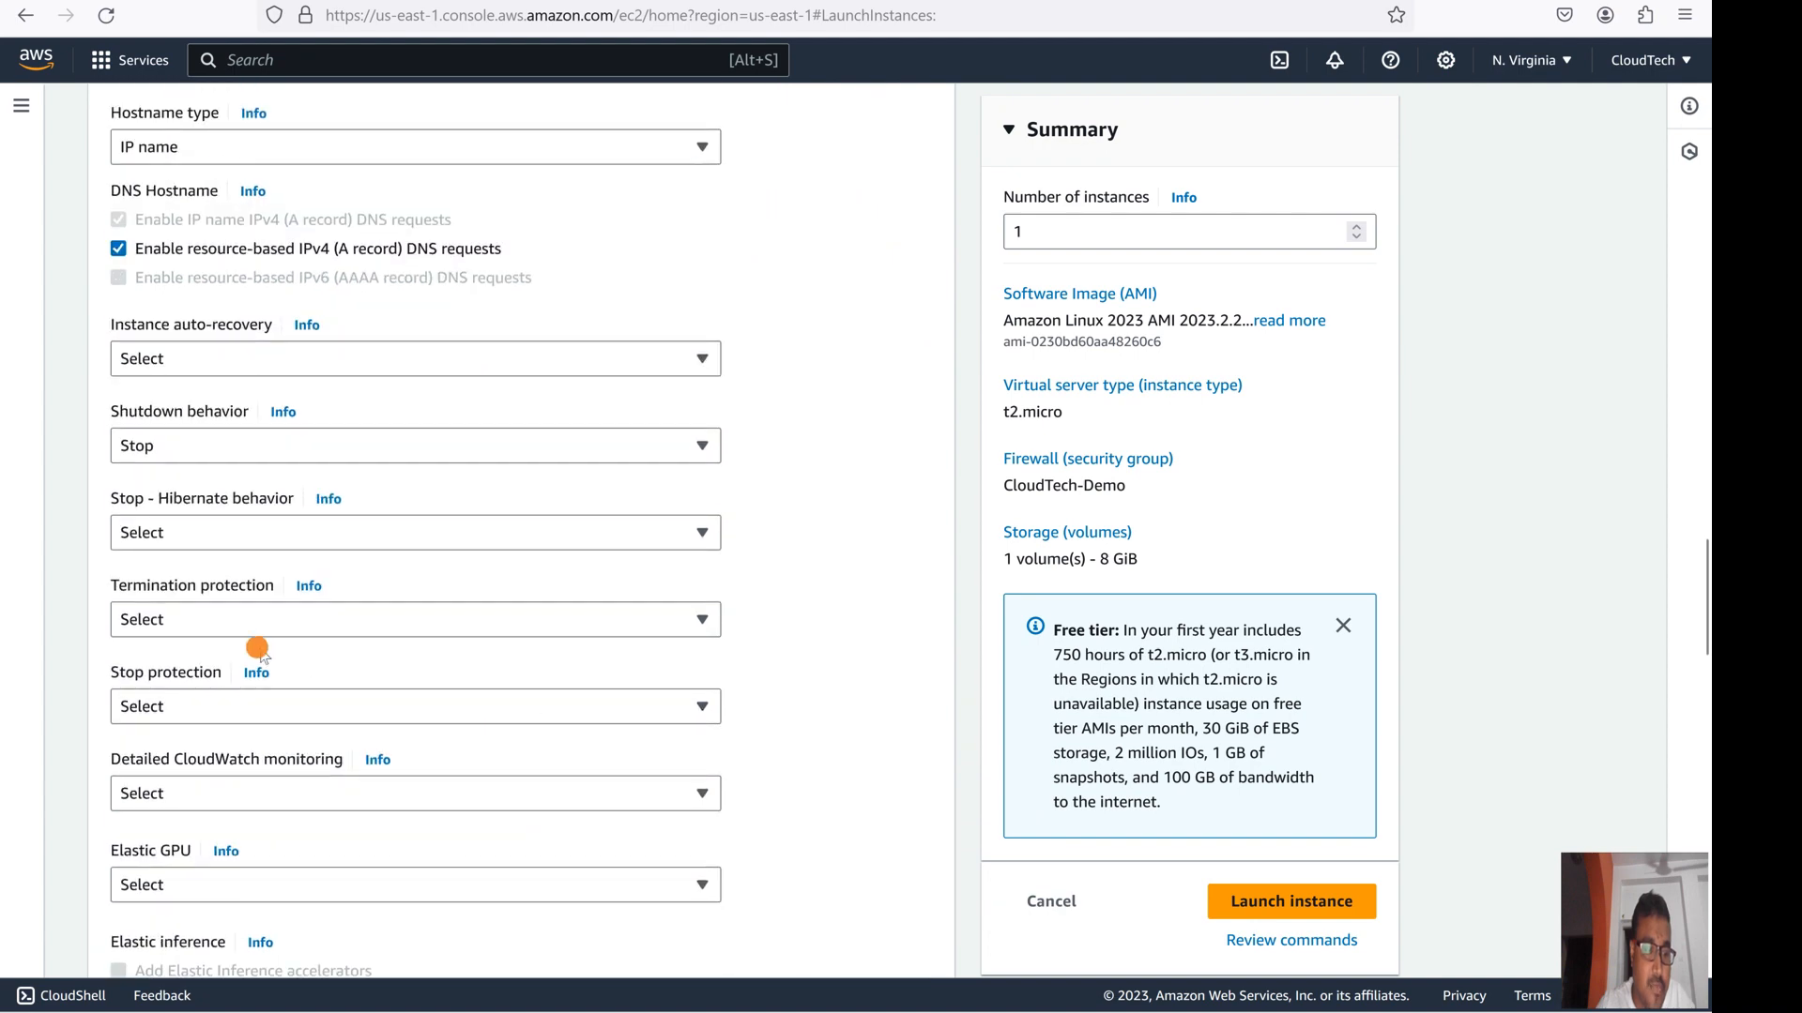
scroll(606, 591, down, 4)
scroll(414, 692, down, 4)
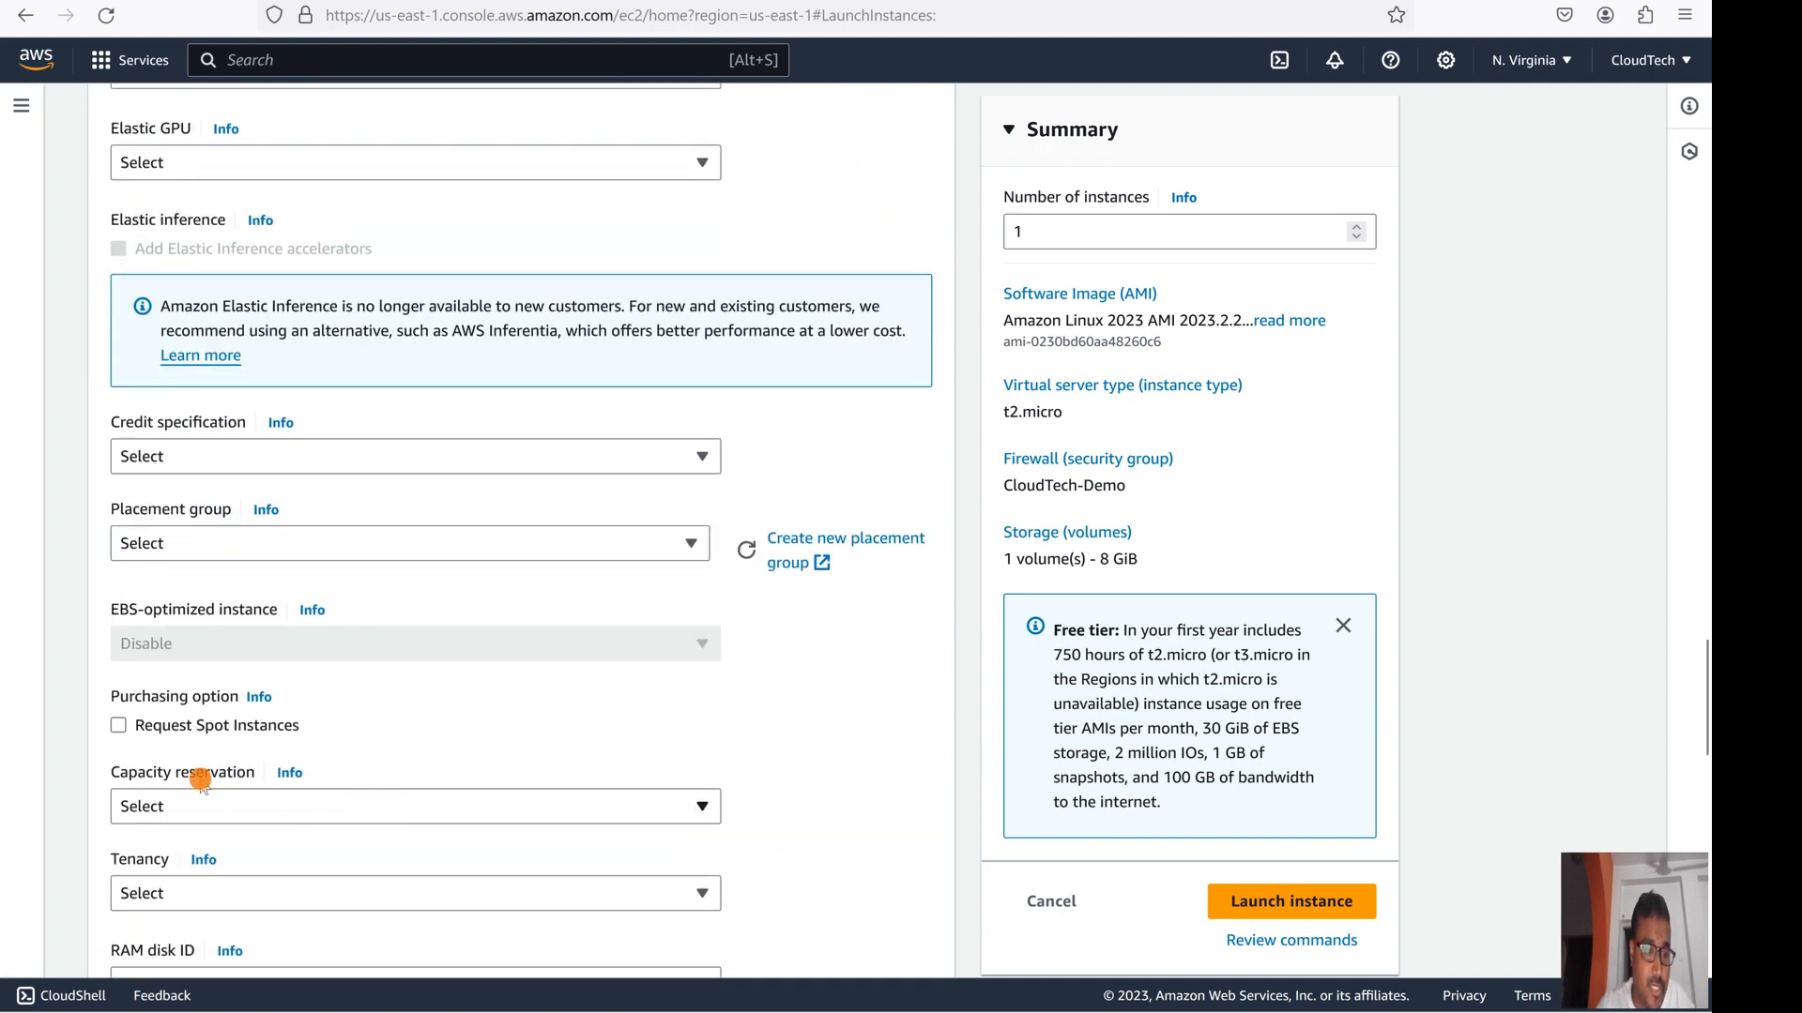
scroll(201, 779, down, 4)
scroll(136, 571, down, 4)
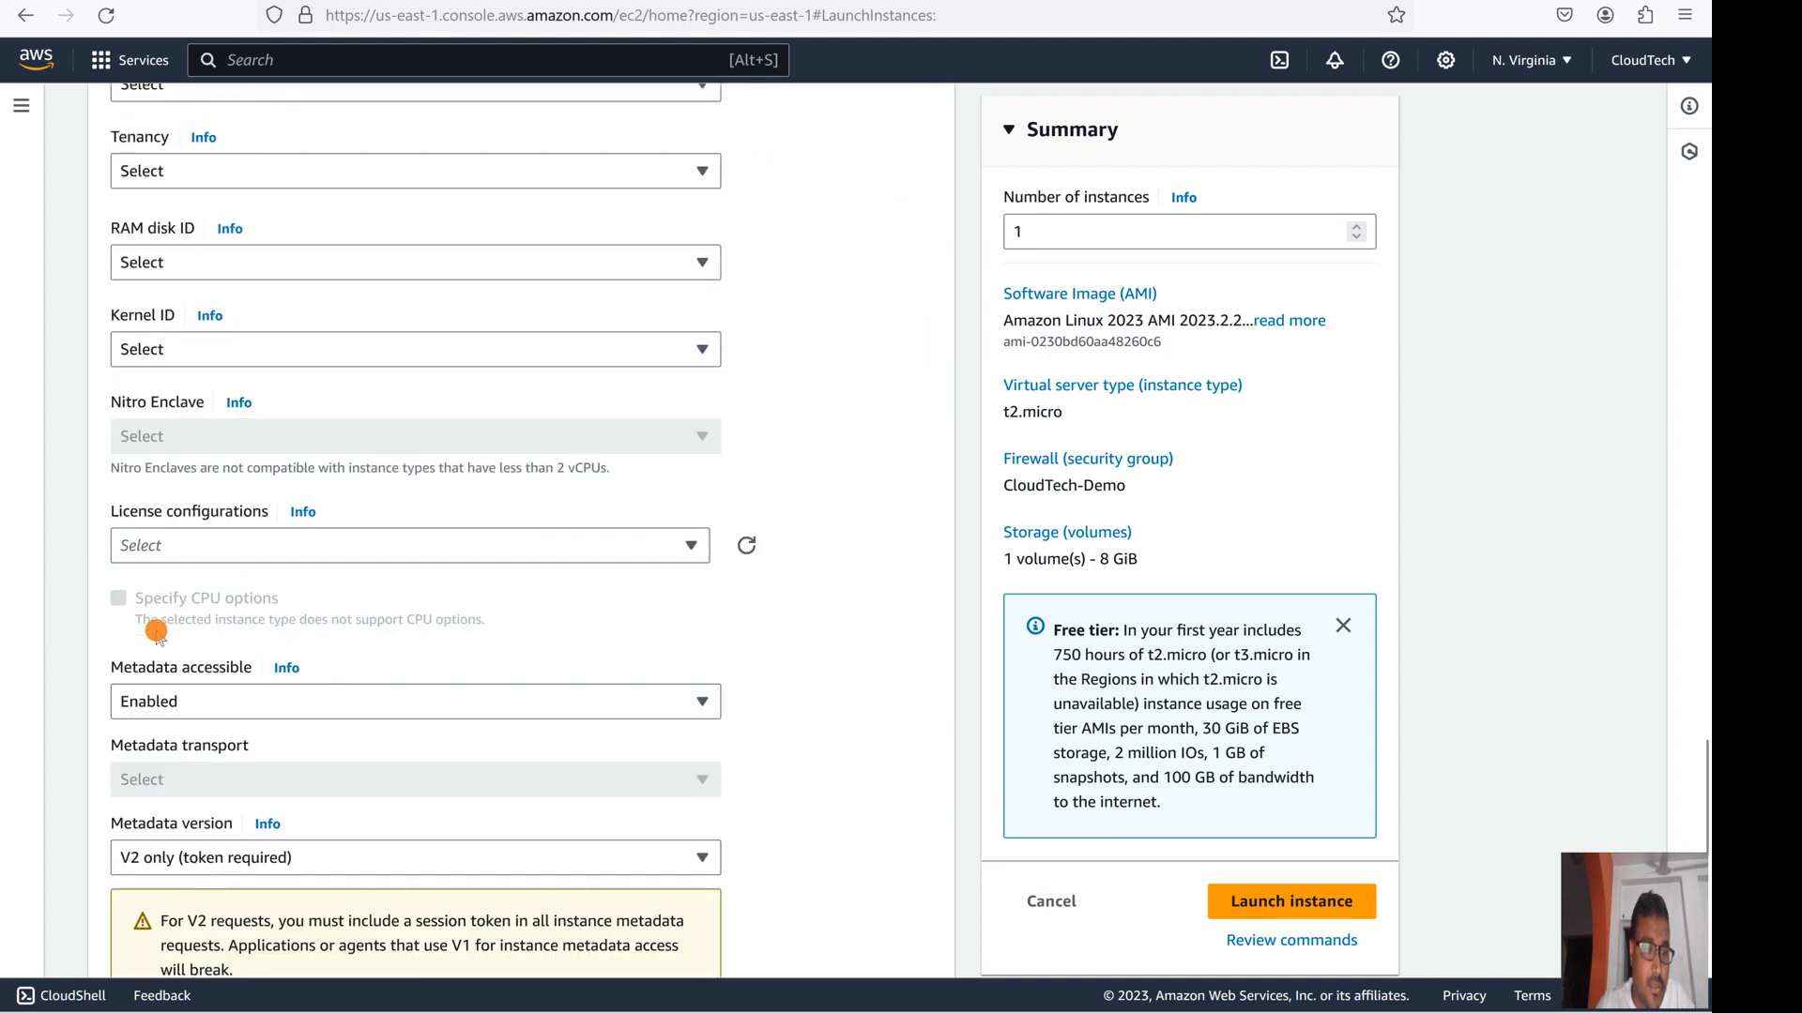
scroll(193, 744, down, 4)
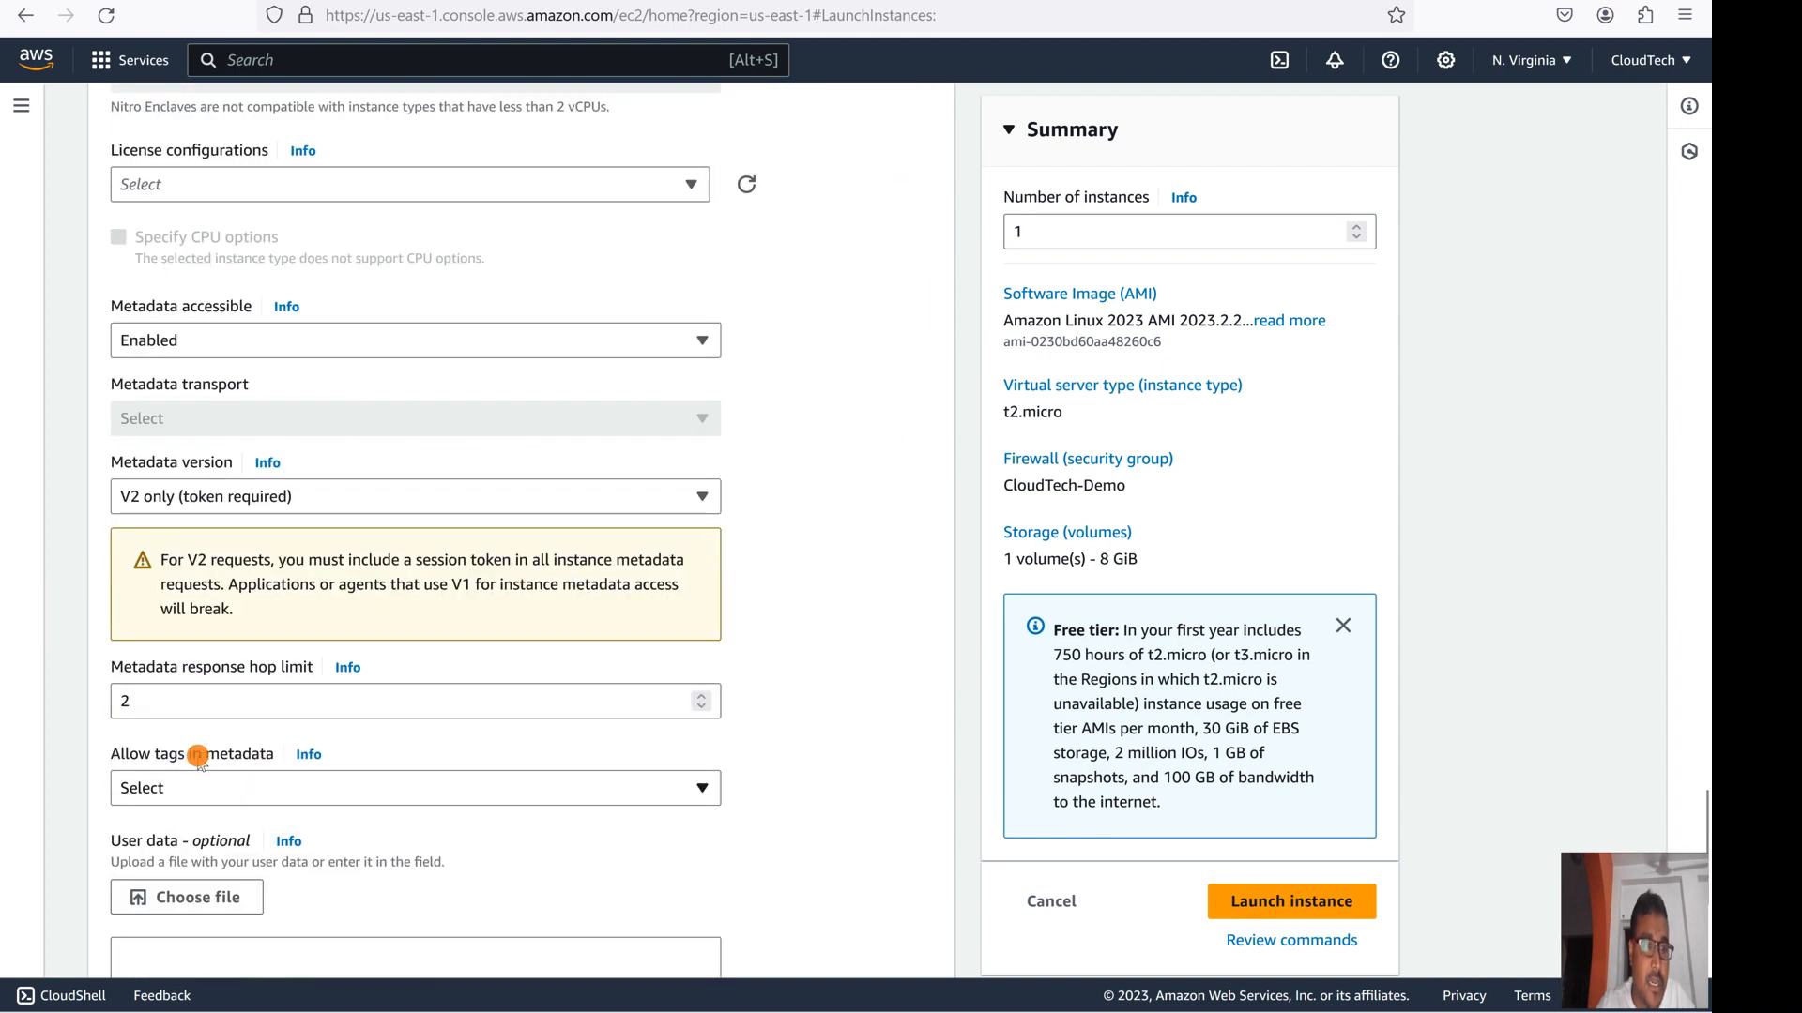
scroll(430, 684, down, 3)
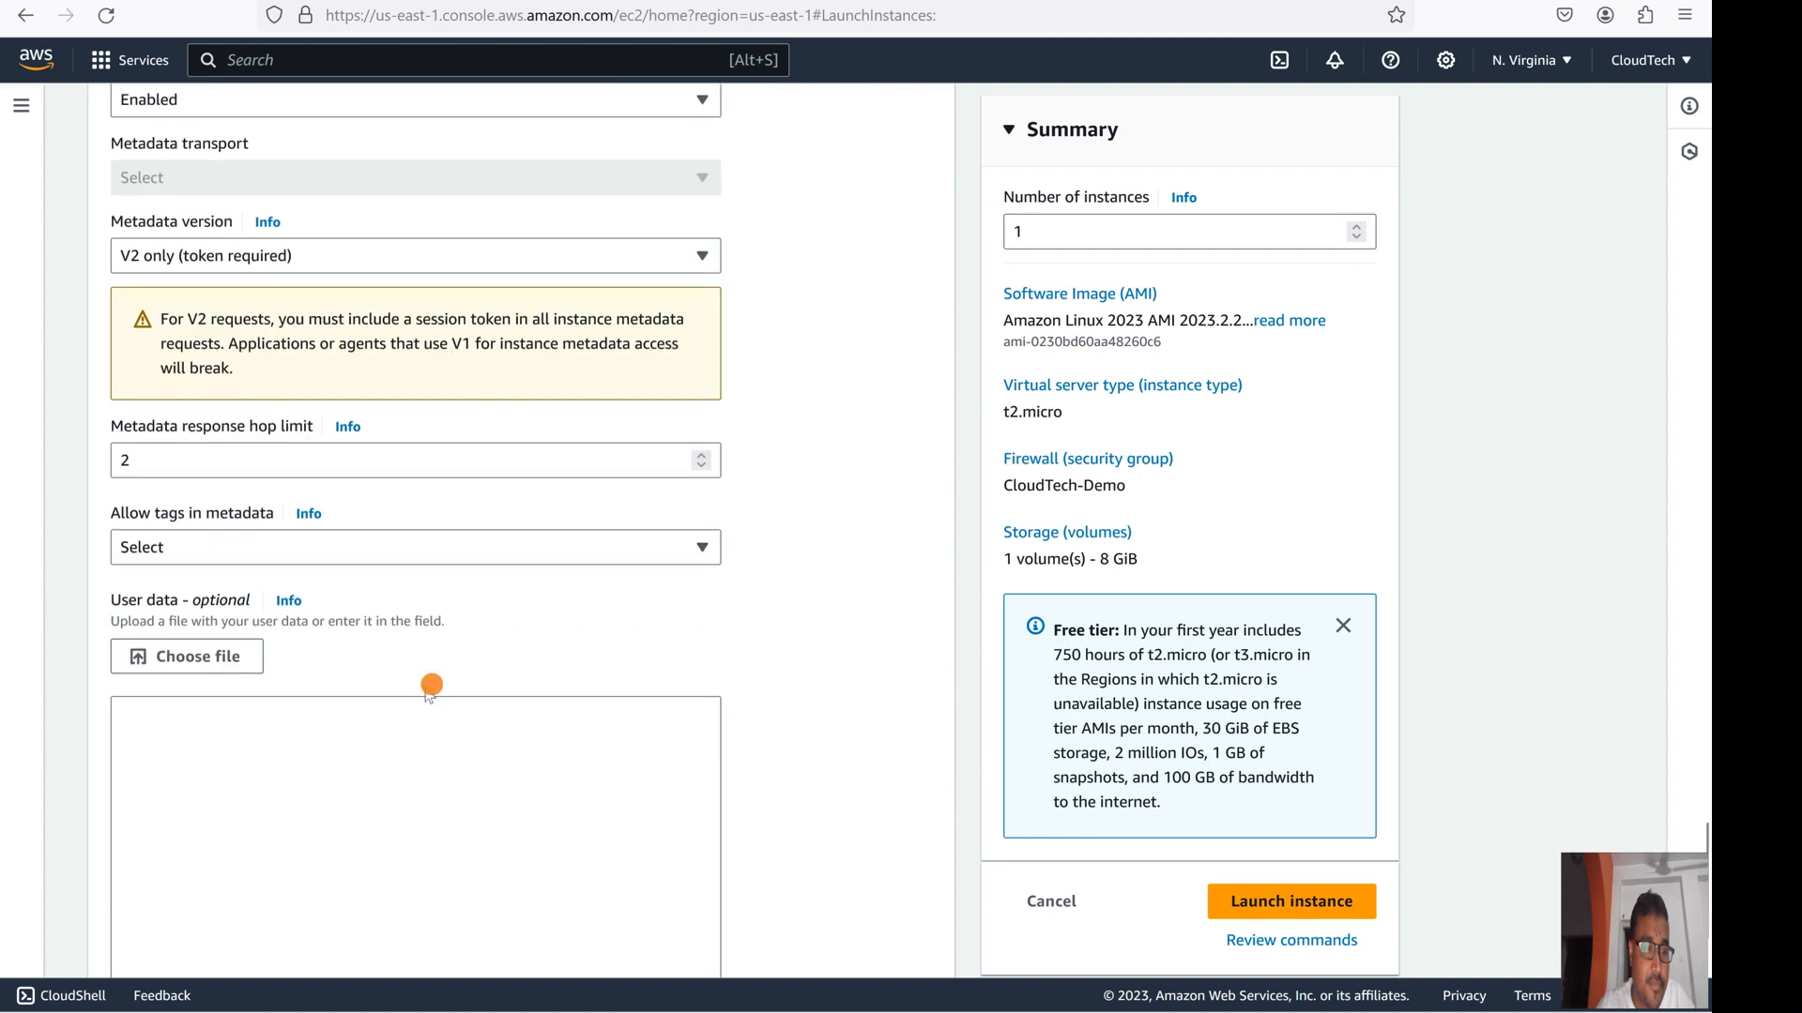
scroll(515, 616, up, 4)
scroll(515, 626, down, 4)
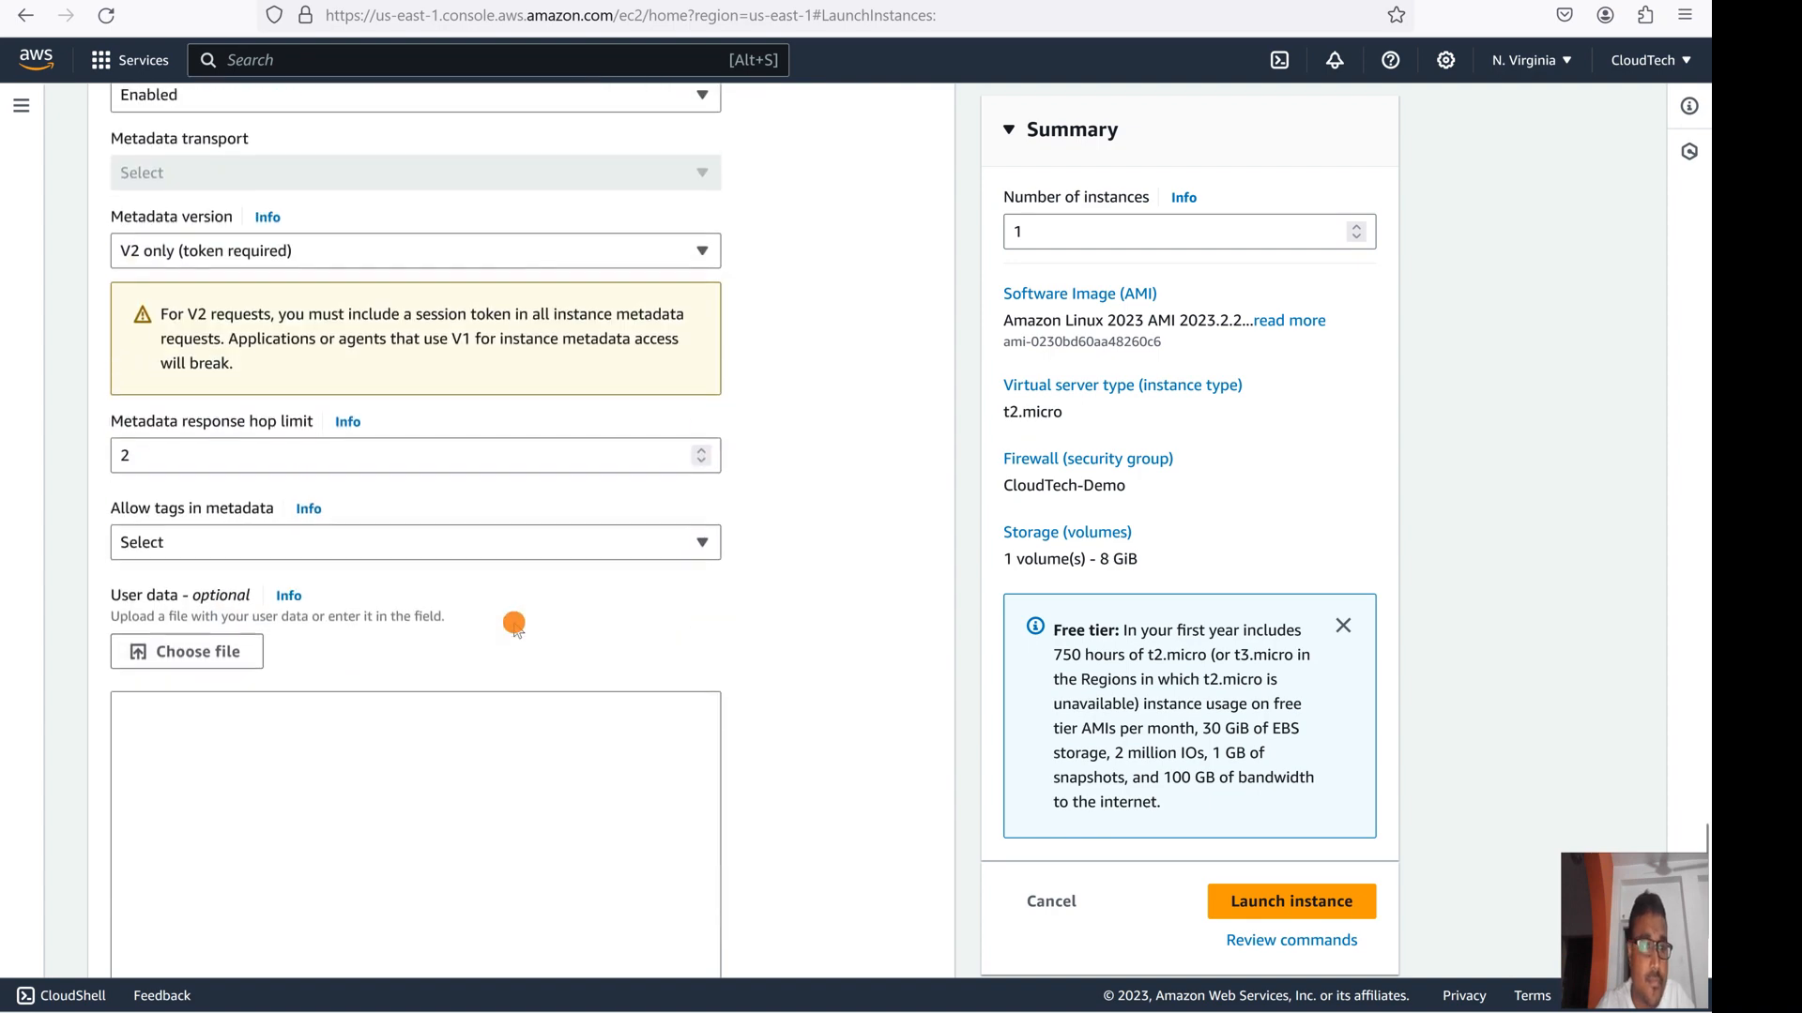
scroll(514, 625, up, 3)
scroll(514, 626, up, 3)
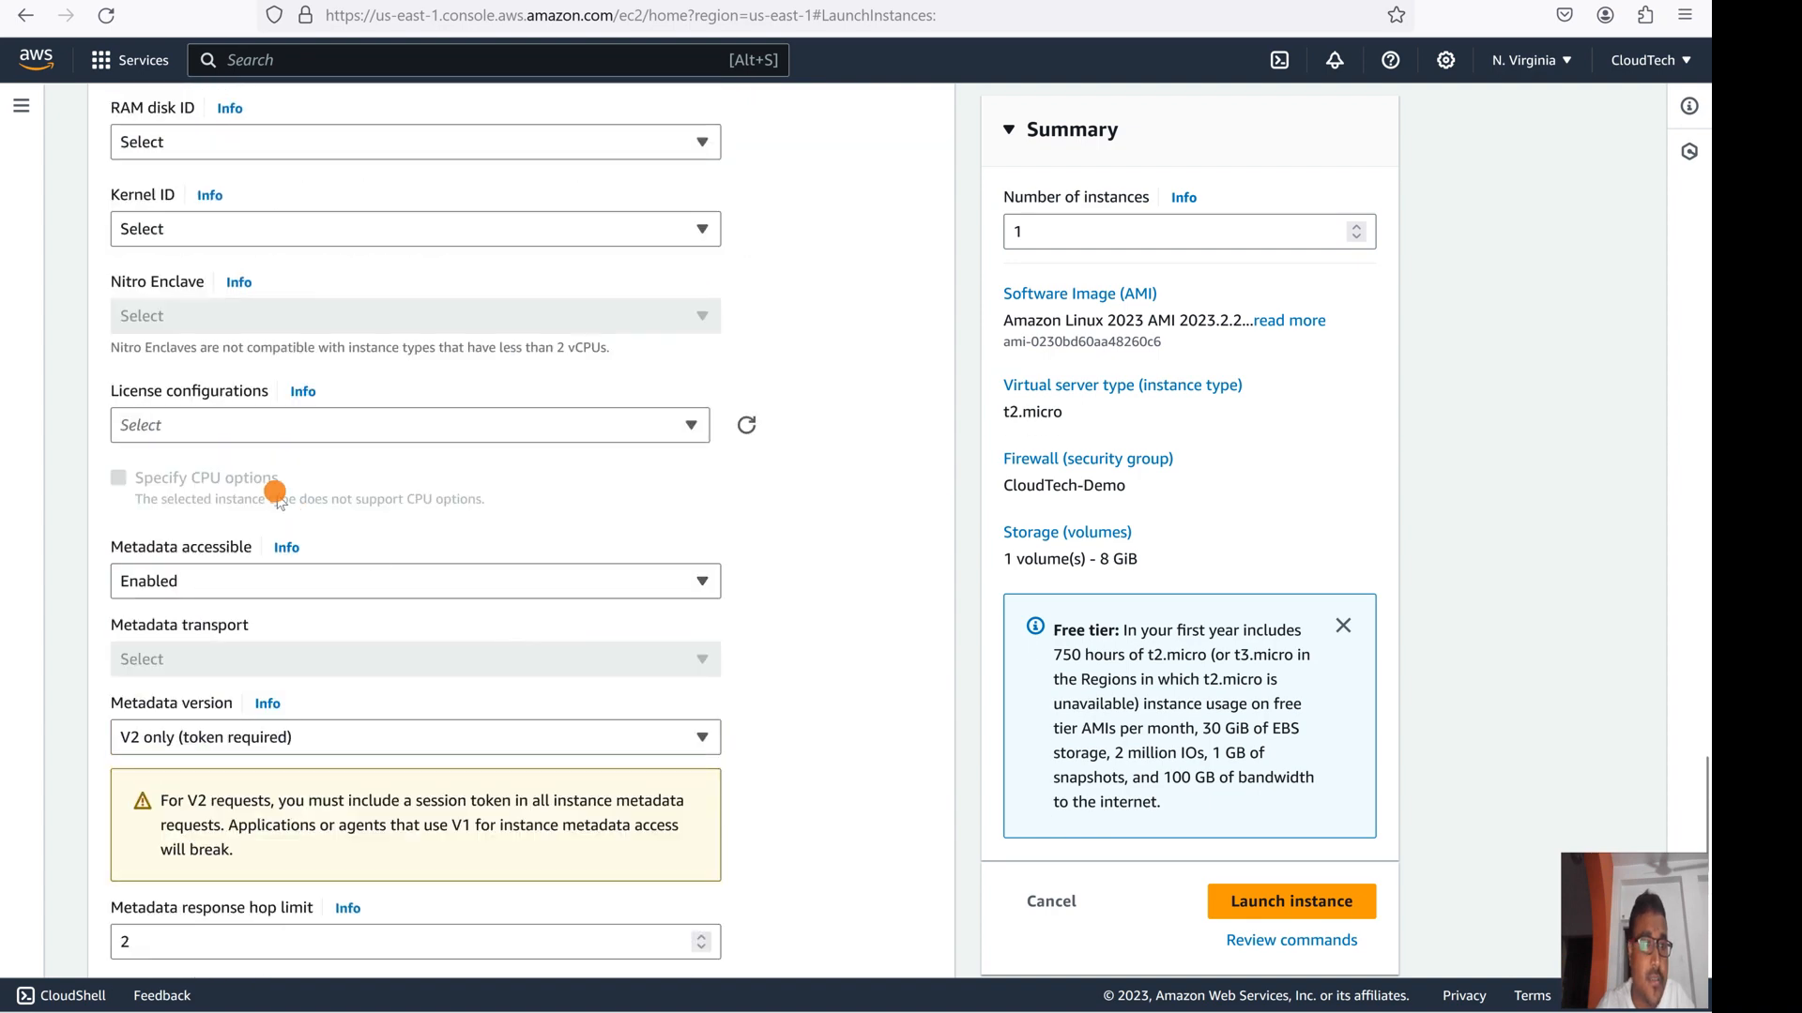
scroll(197, 299, up, 4)
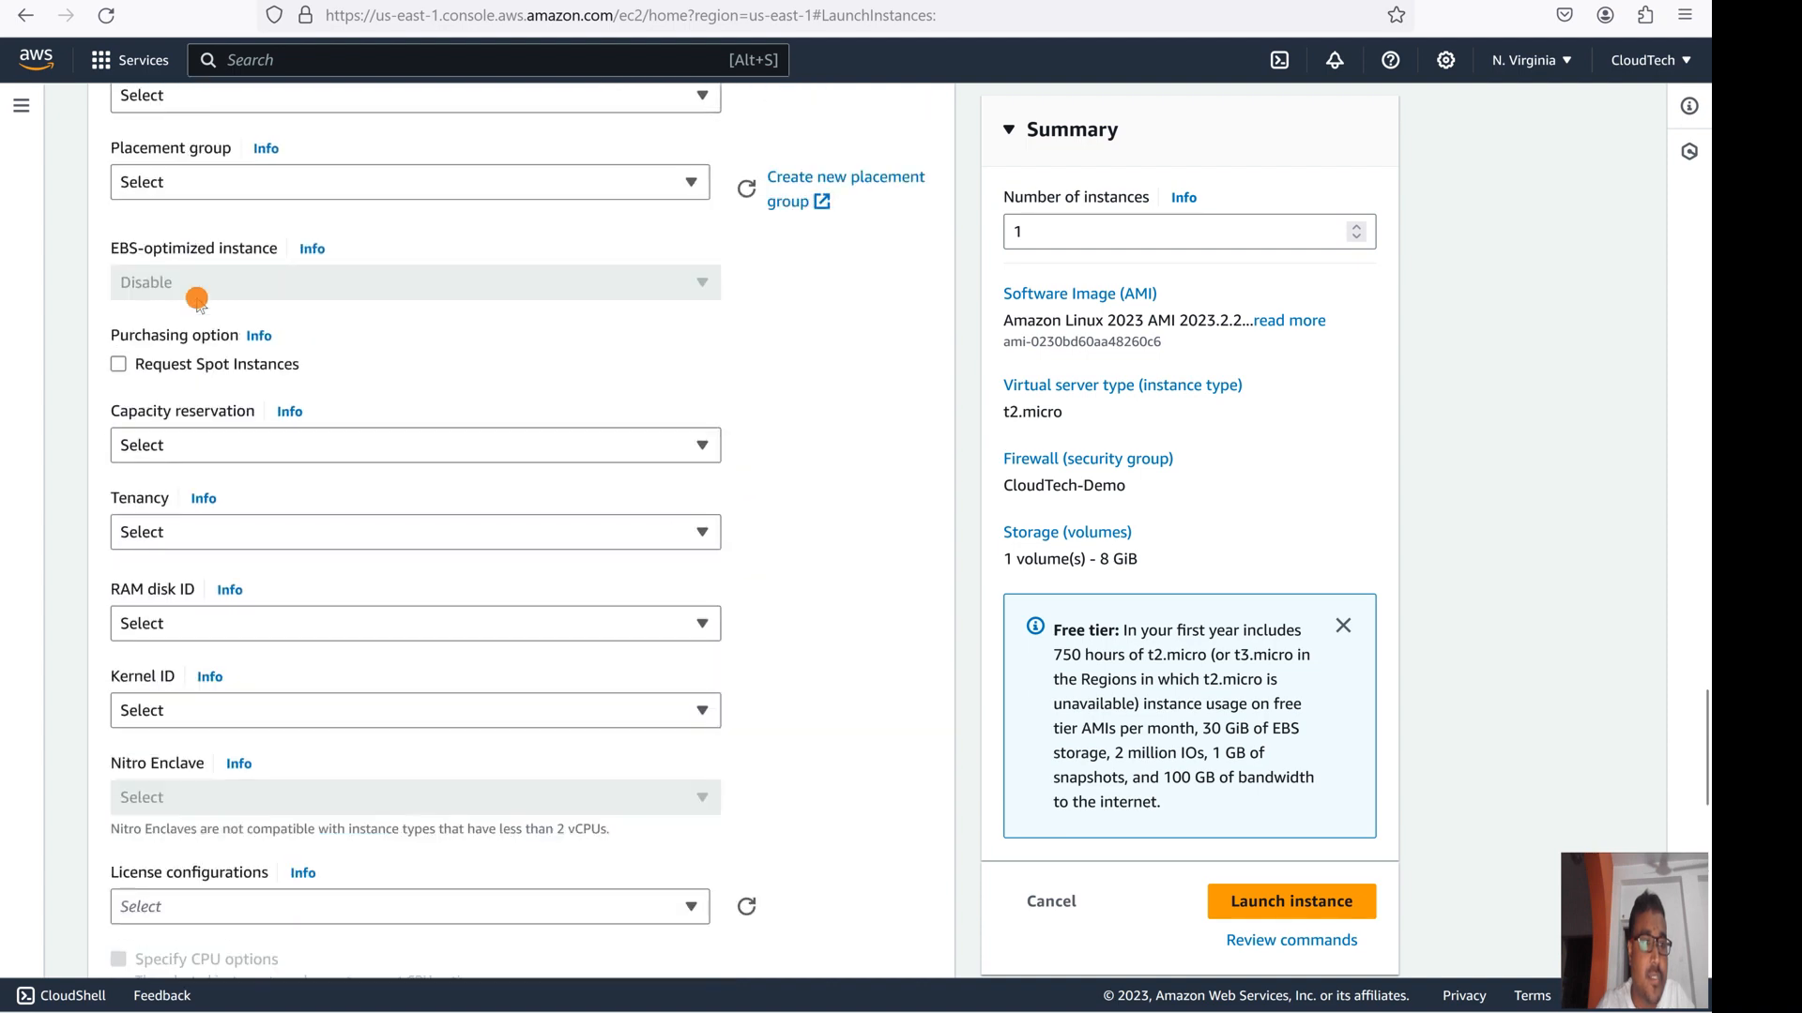
scroll(197, 298, up, 5)
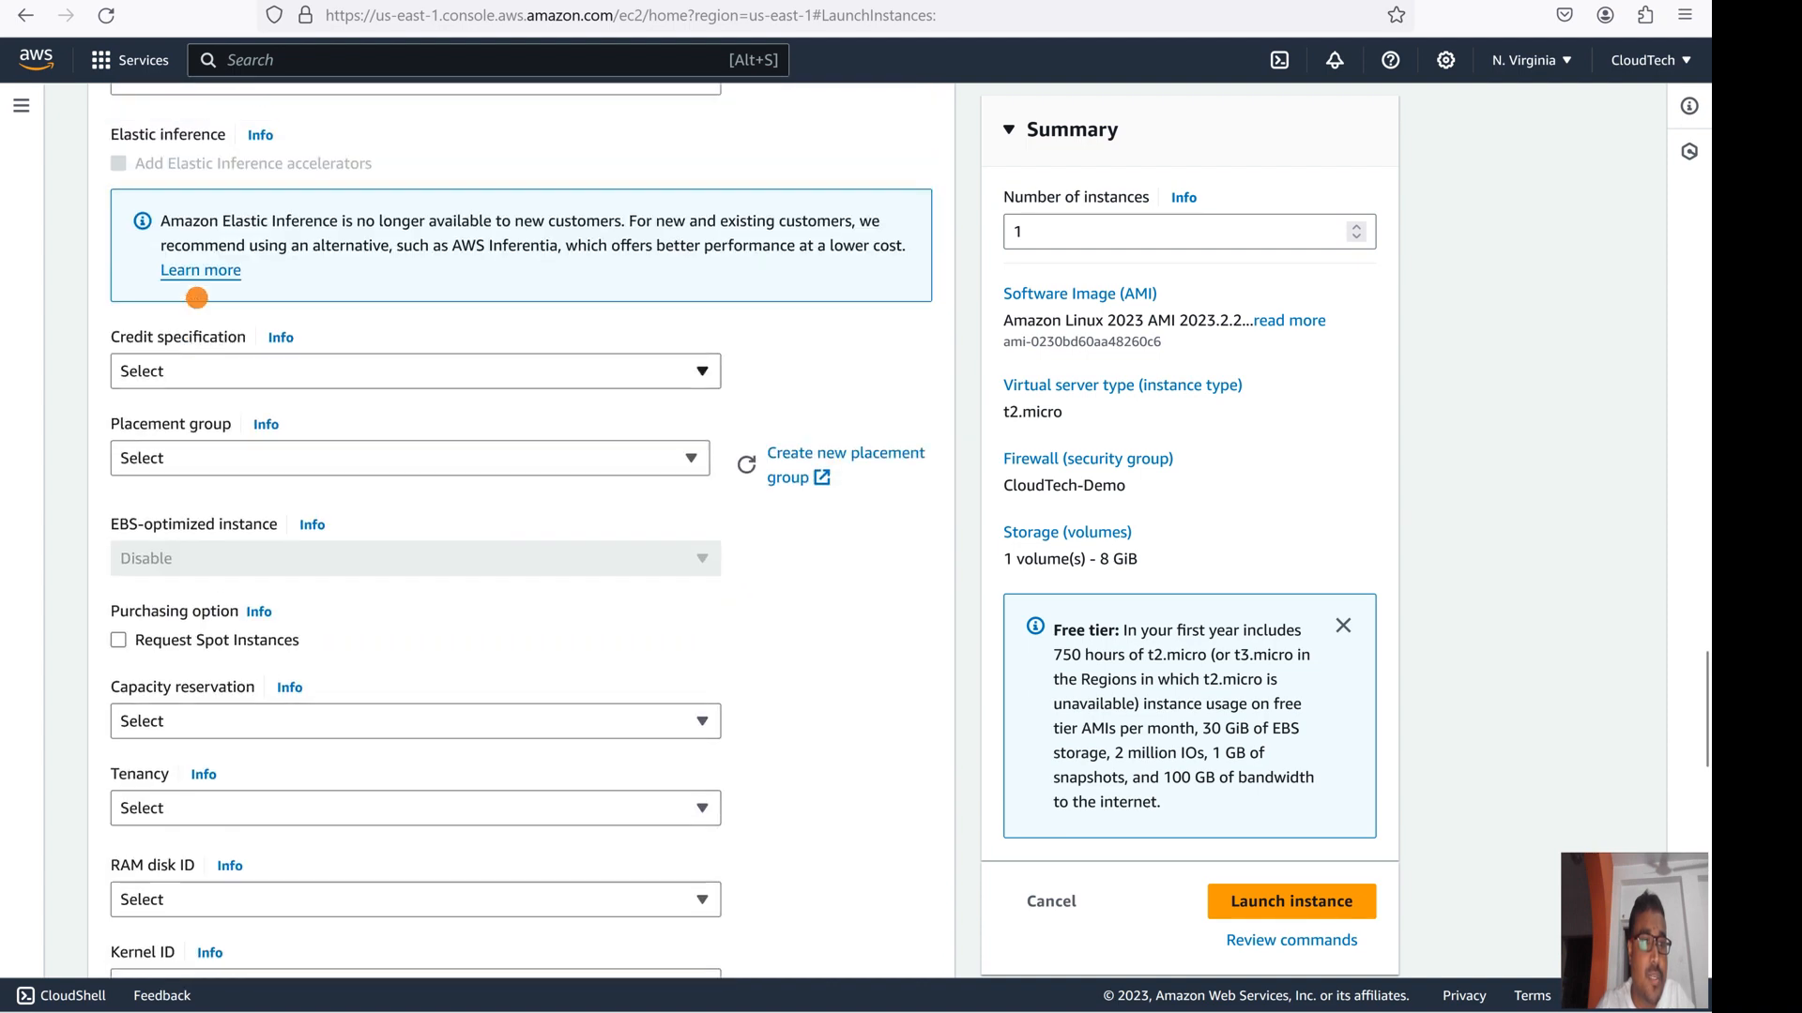
scroll(197, 298, up, 6)
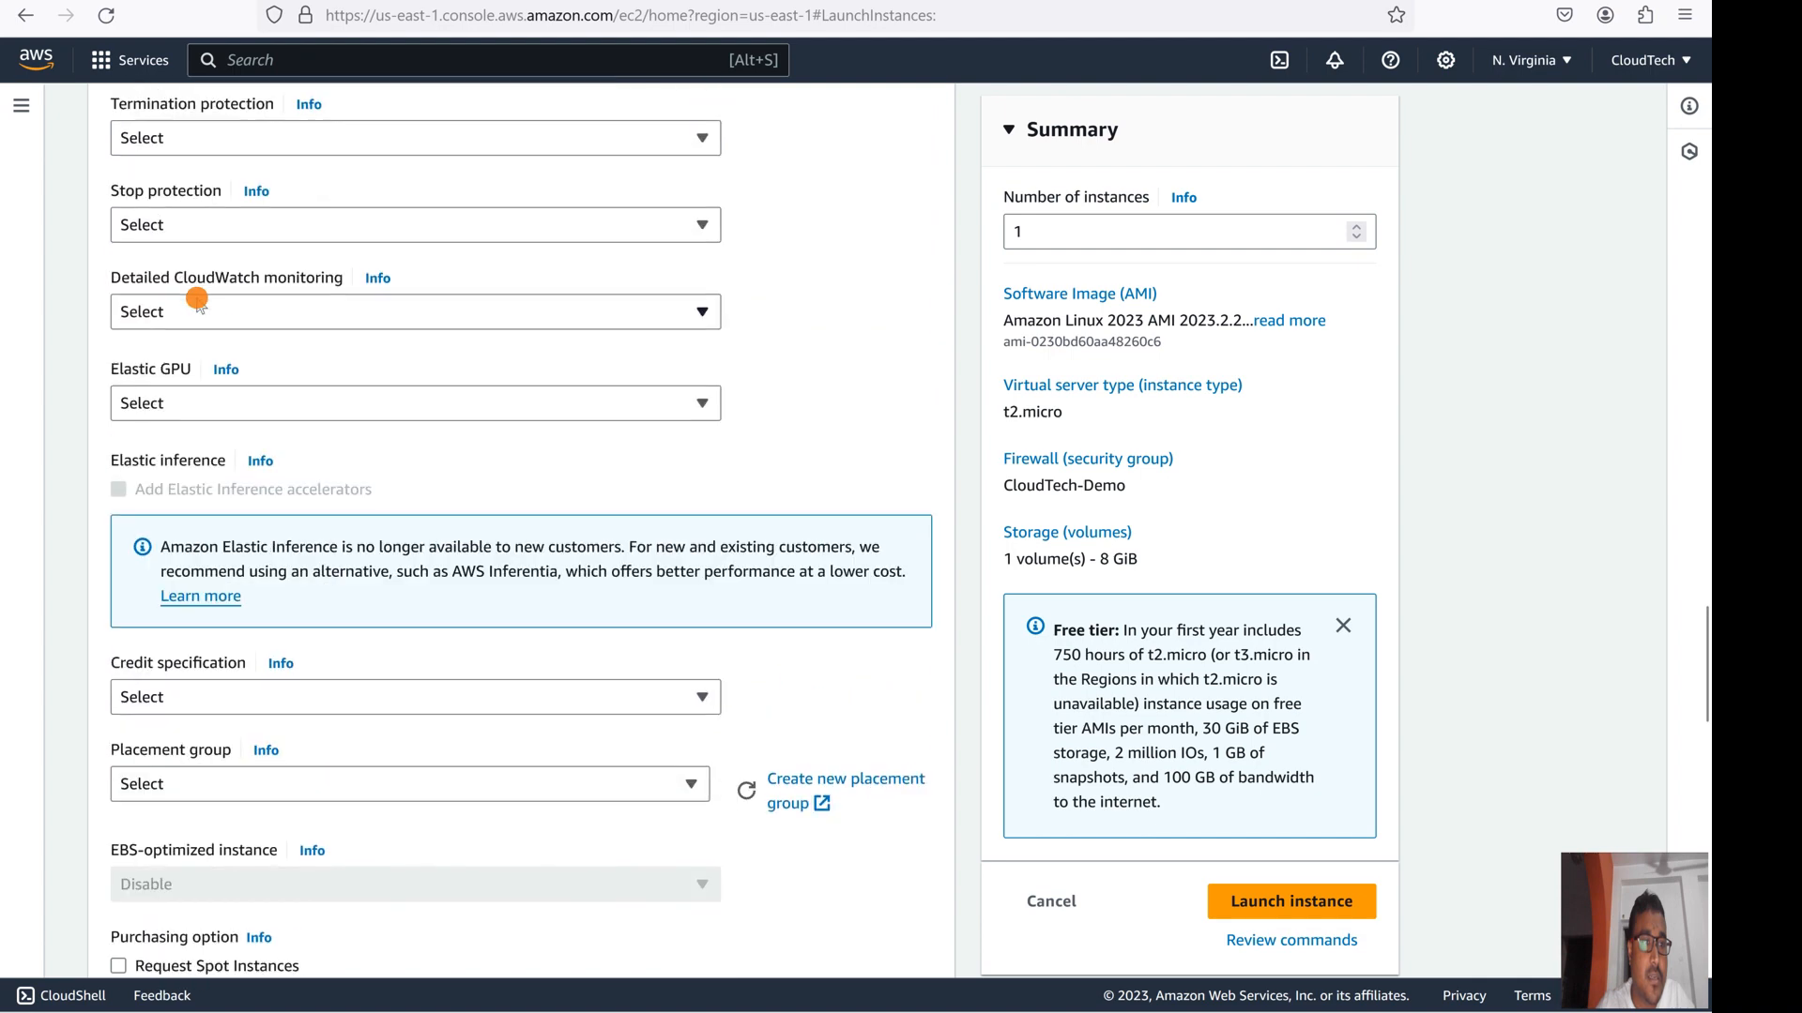
scroll(197, 298, down, 2)
scroll(197, 299, up, 2)
scroll(197, 299, up, 2)
scroll(197, 299, up, 7)
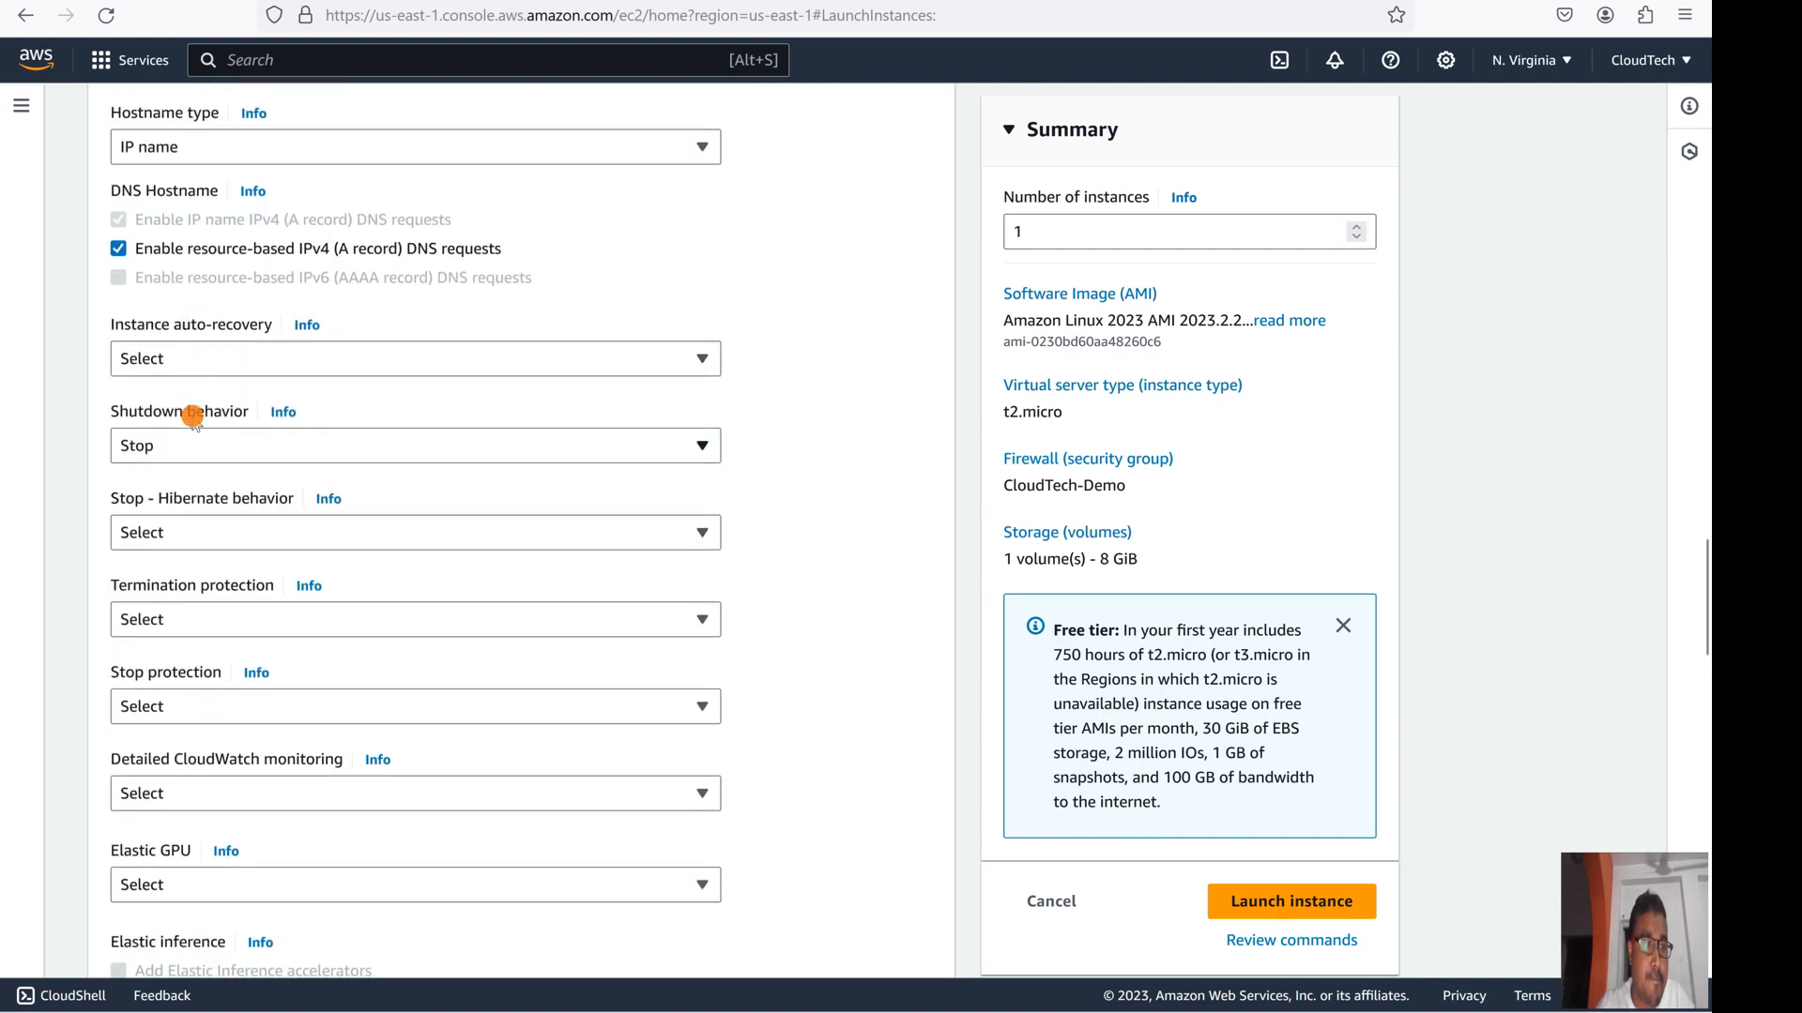
scroll(181, 290, up, 2)
scroll(185, 297, up, 2)
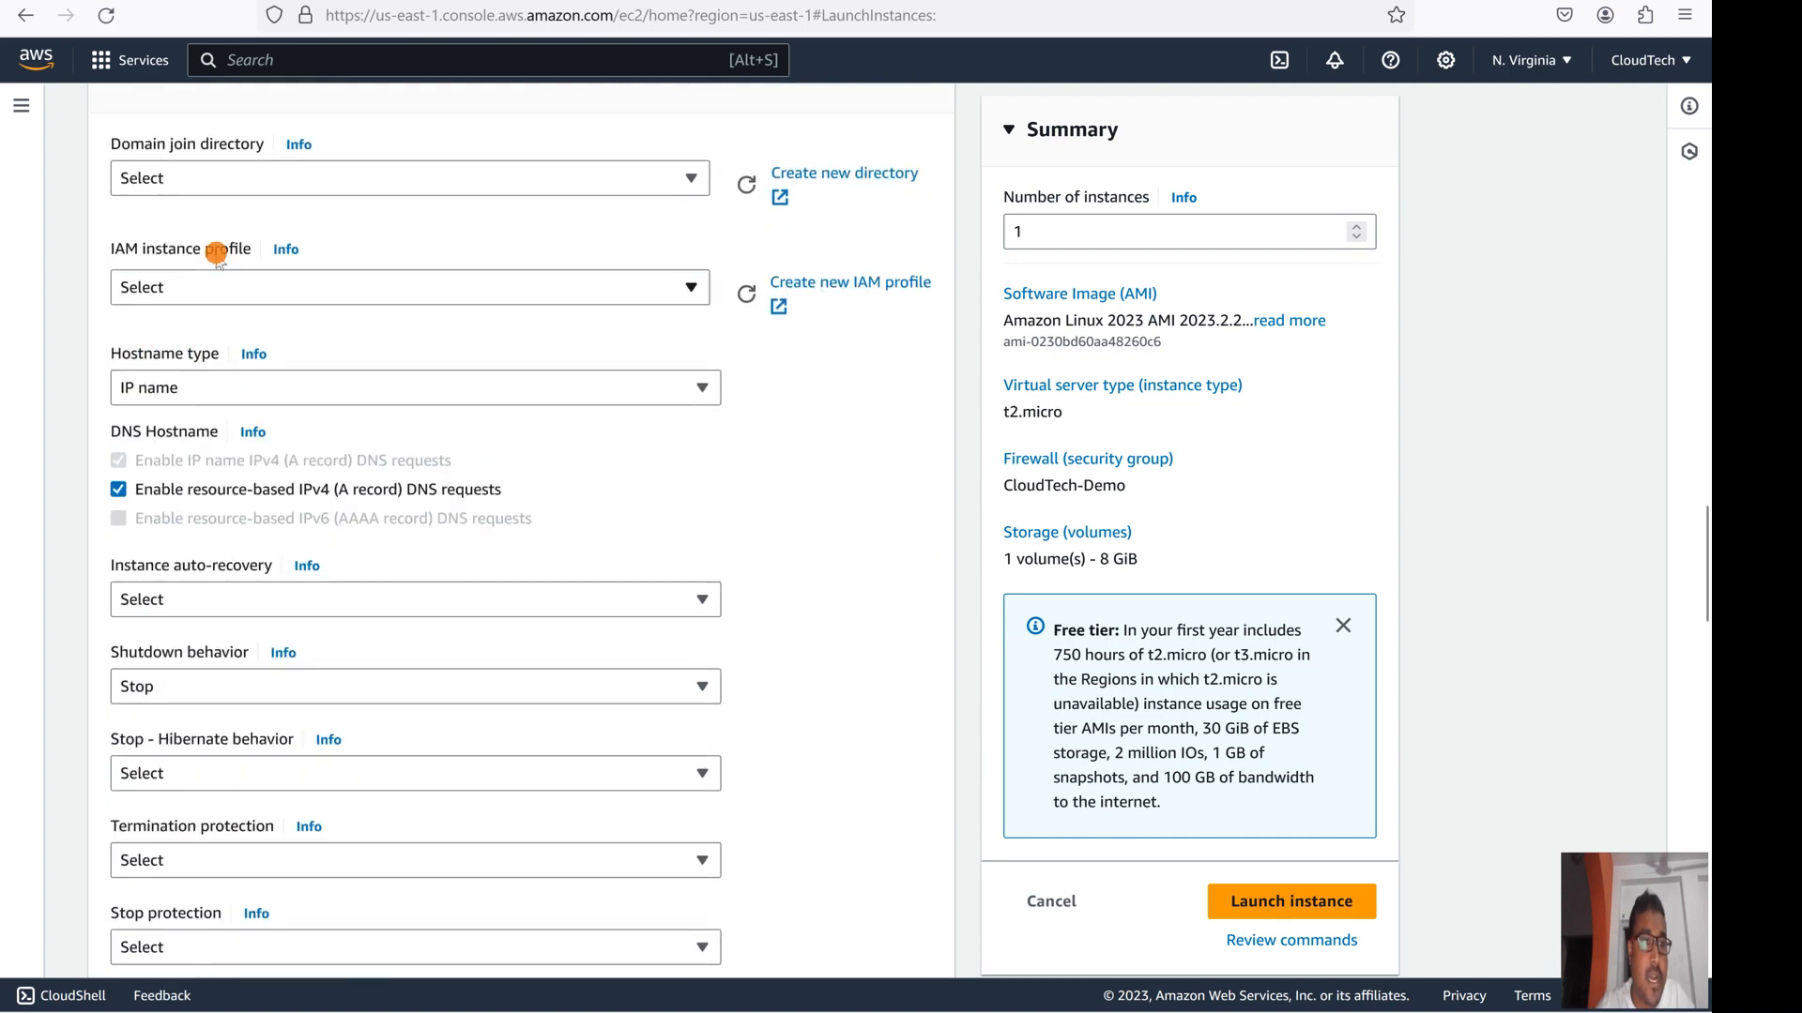
- Set the IAM instance profile to ec2-s3-full-access and launch the instance
click(216, 290)
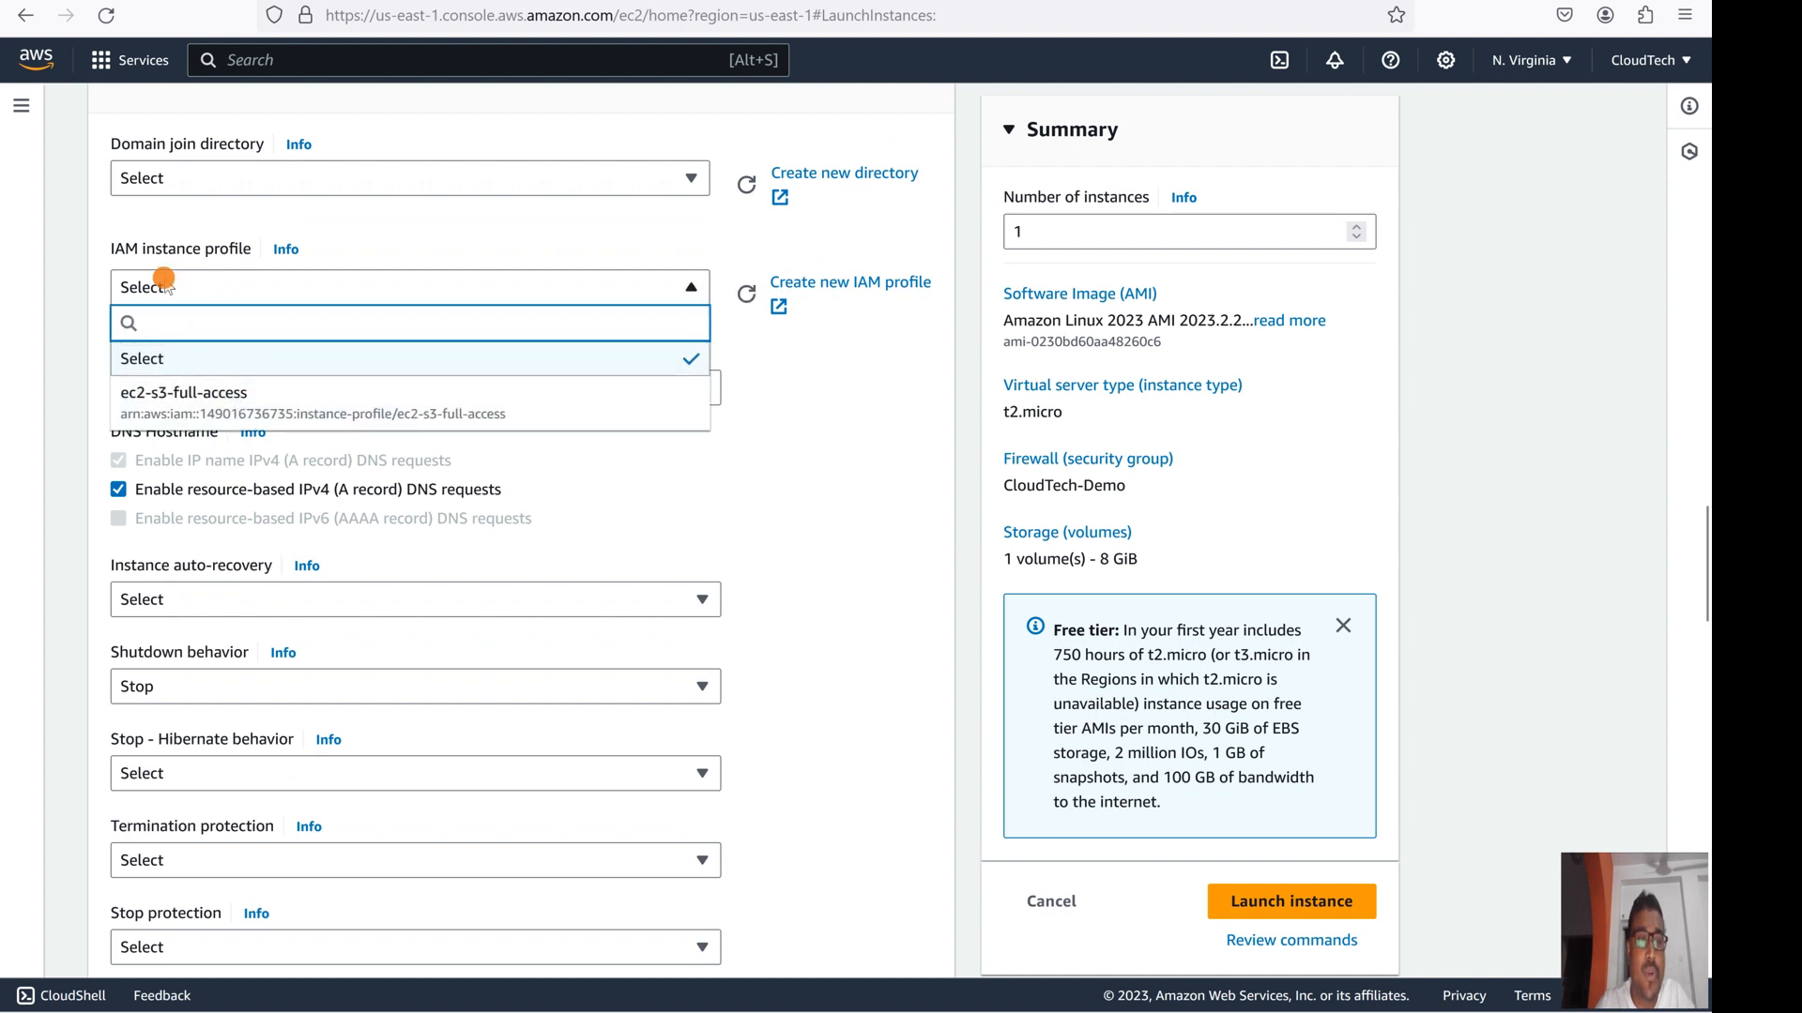
click(225, 396)
scroll(748, 657, down, 5)
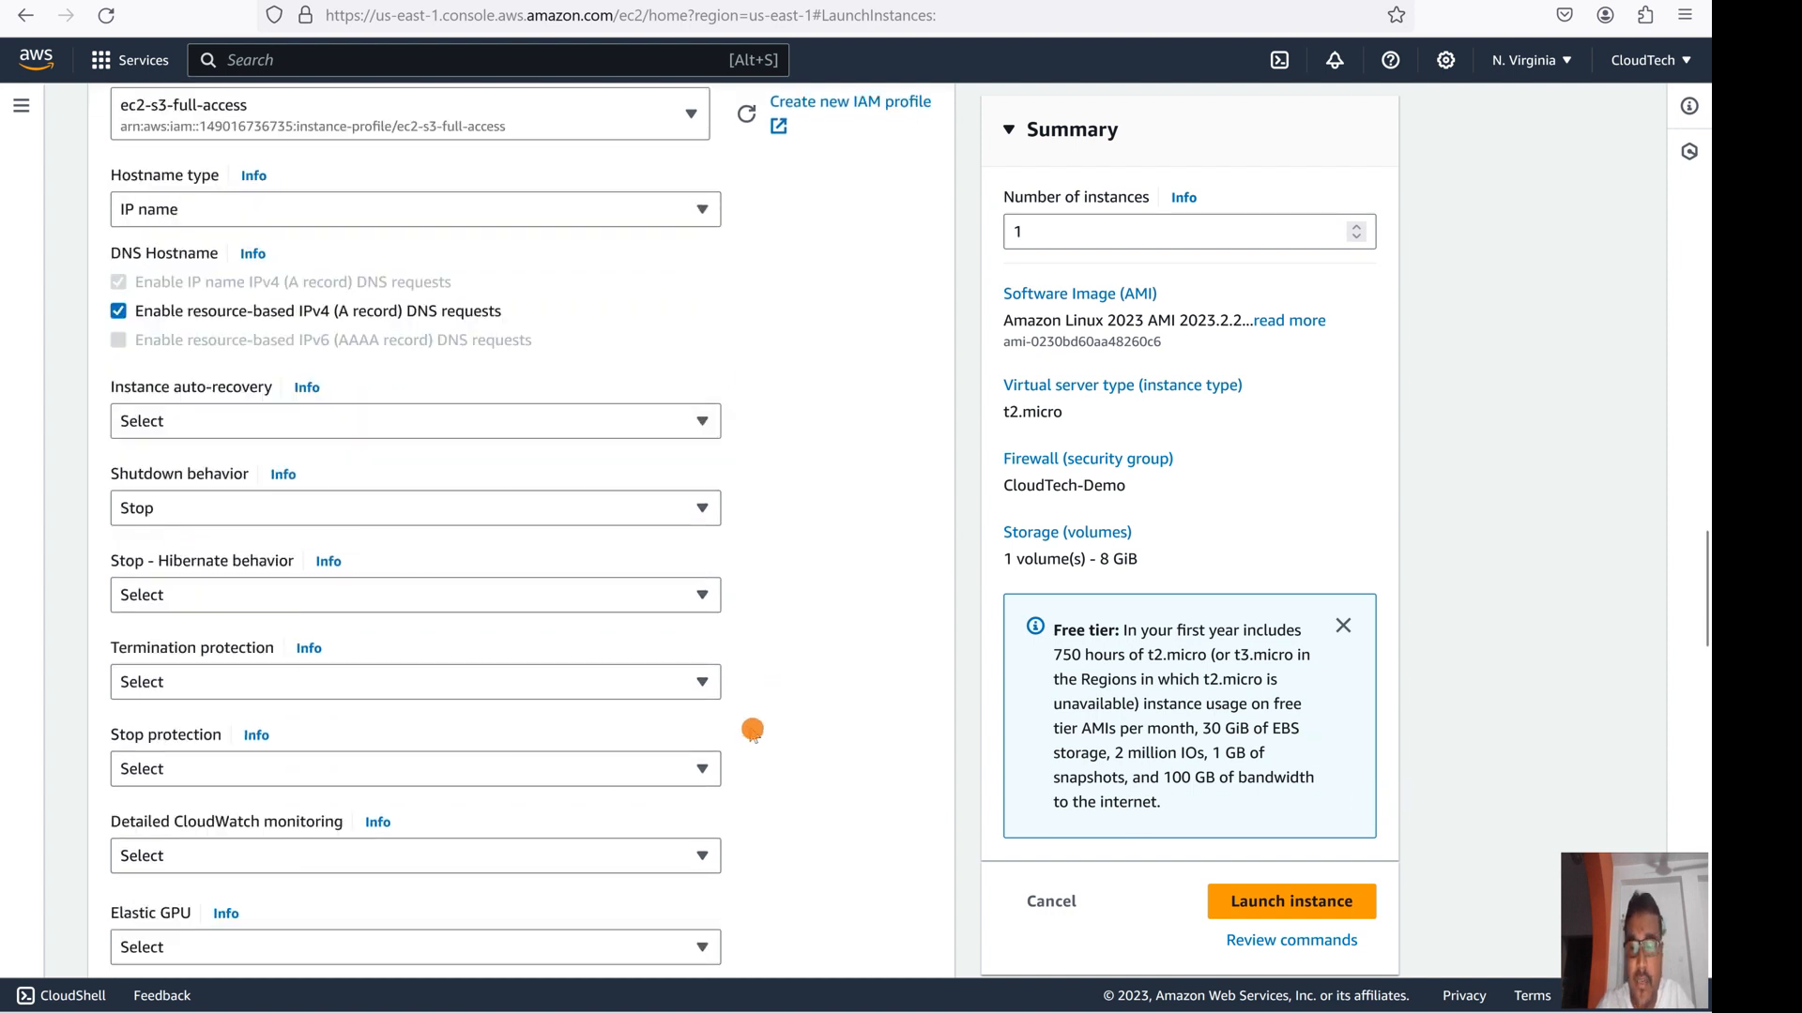
click(1260, 899)
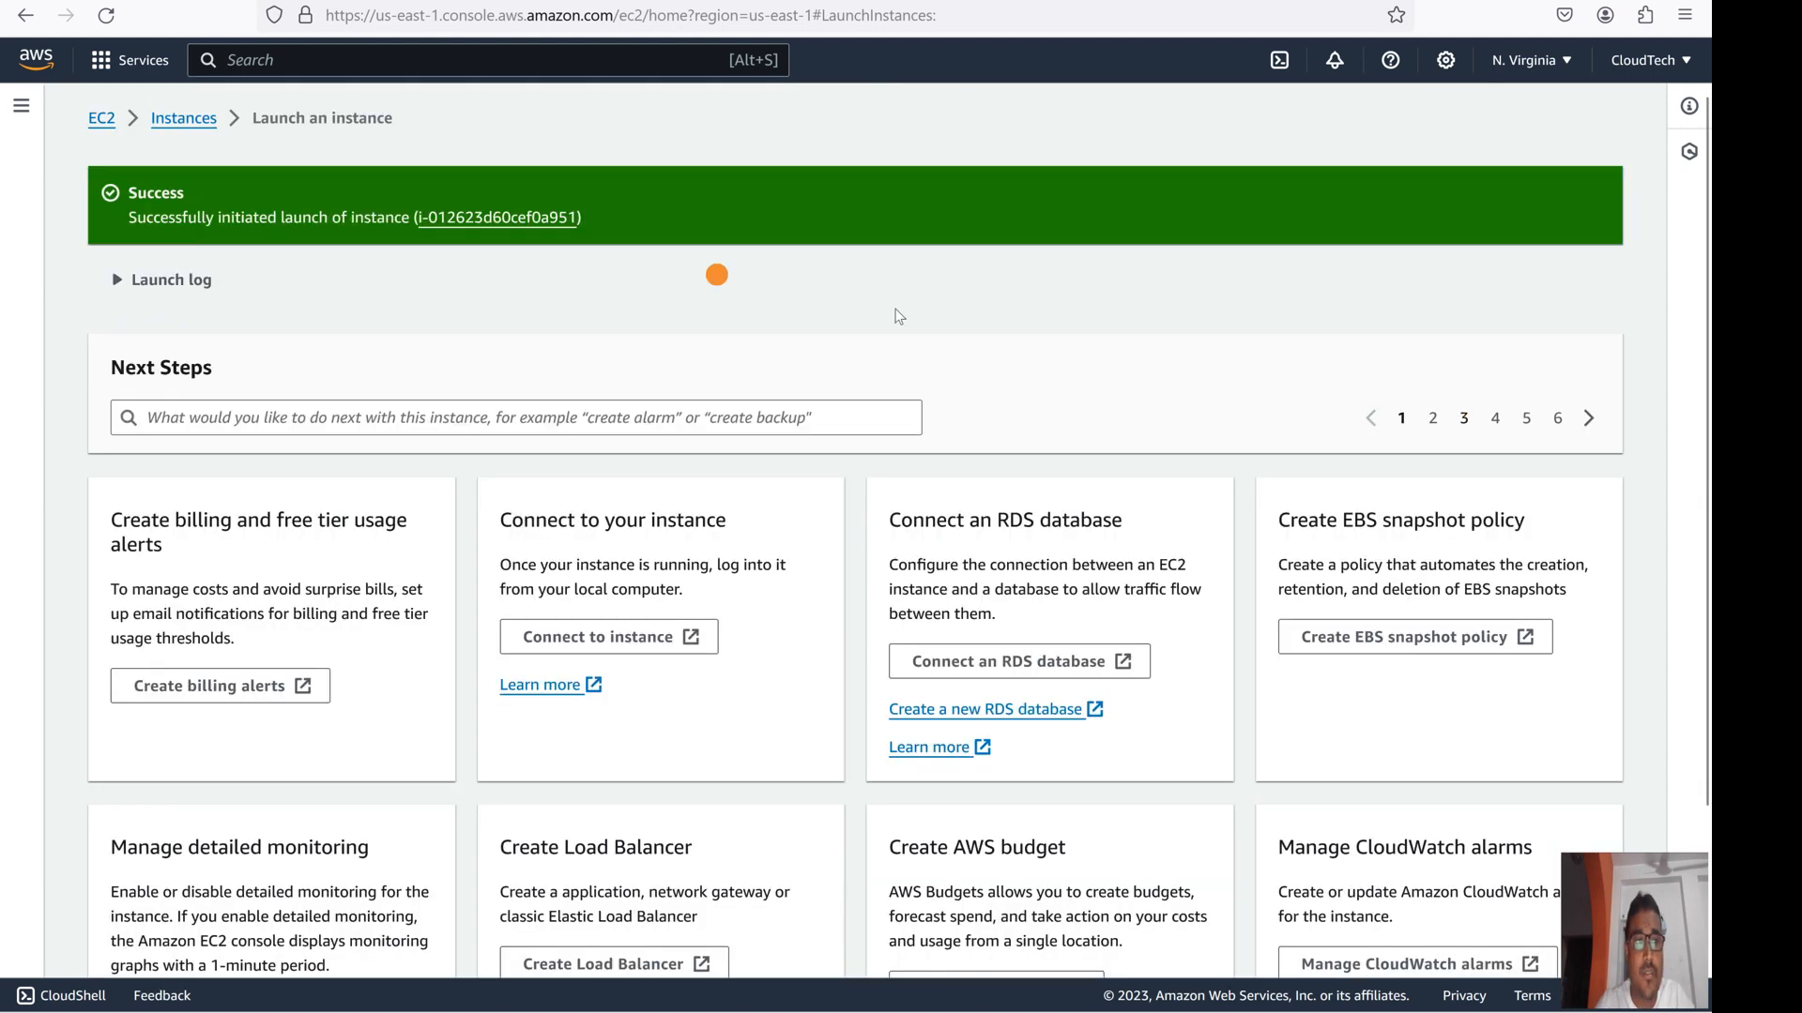
- Return to Instances, refresh, and select the new demo-iam-attach-ec2 row
click(180, 120)
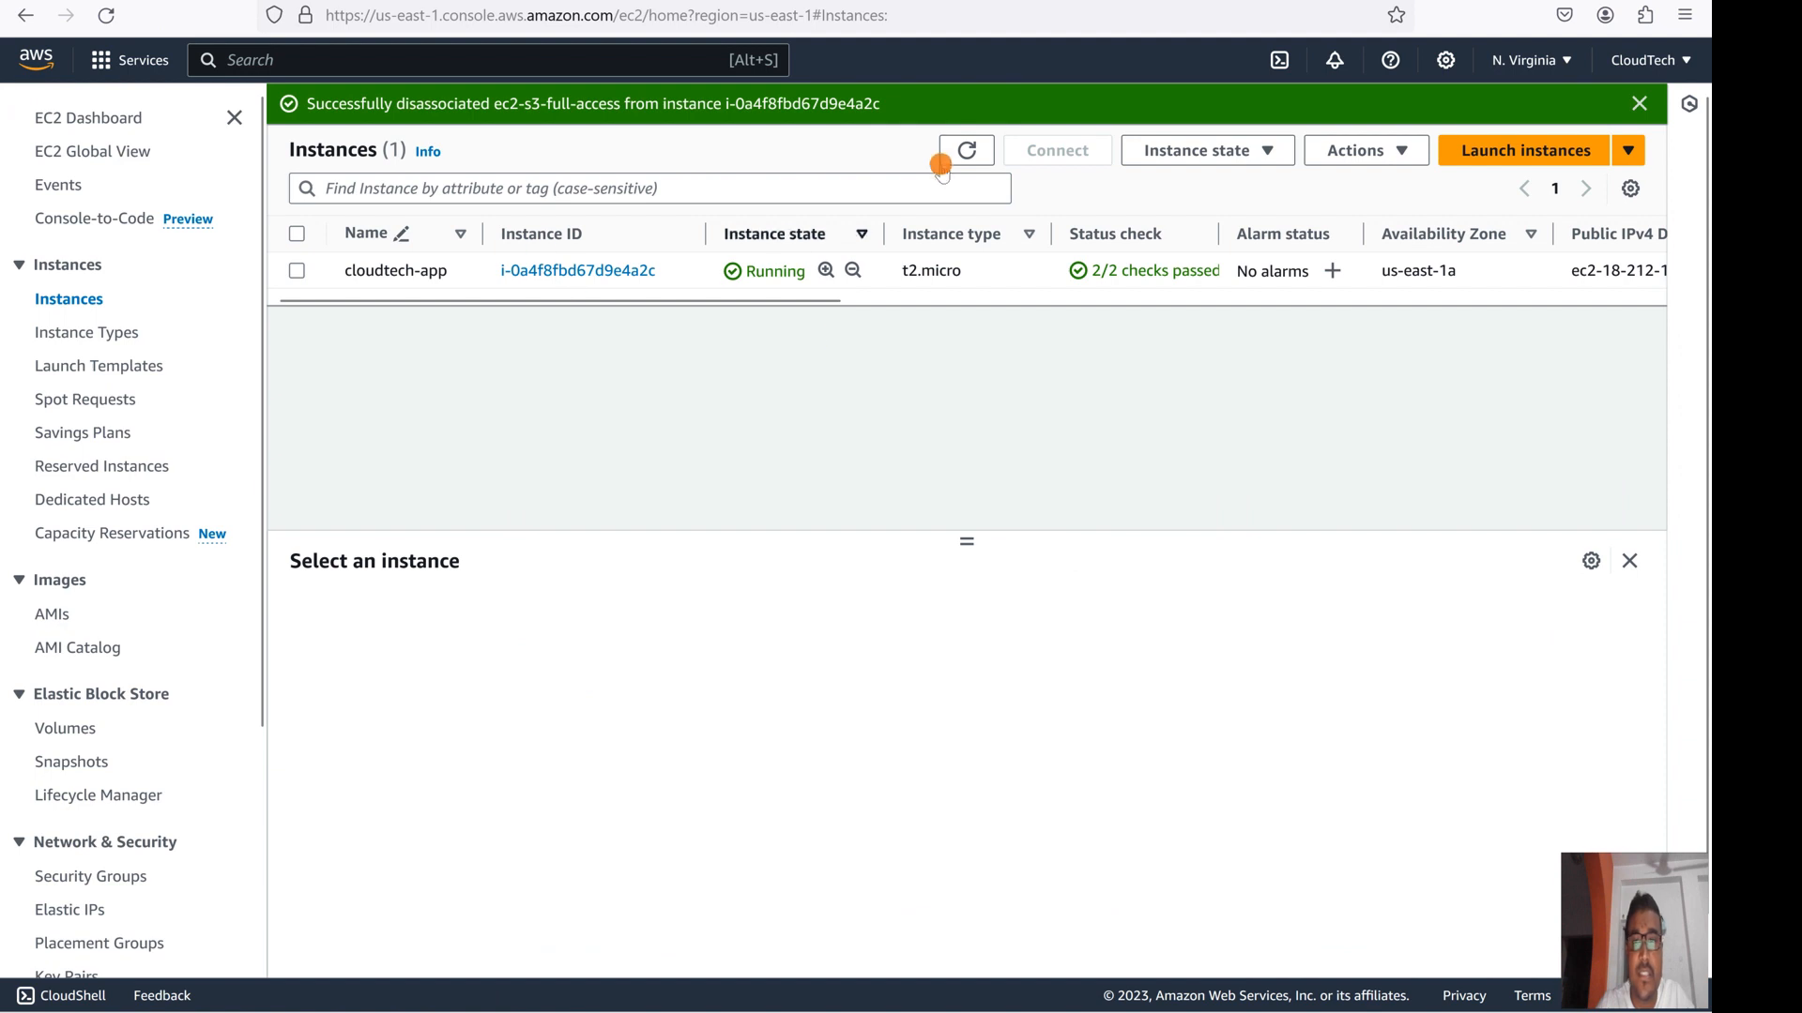
click(966, 151)
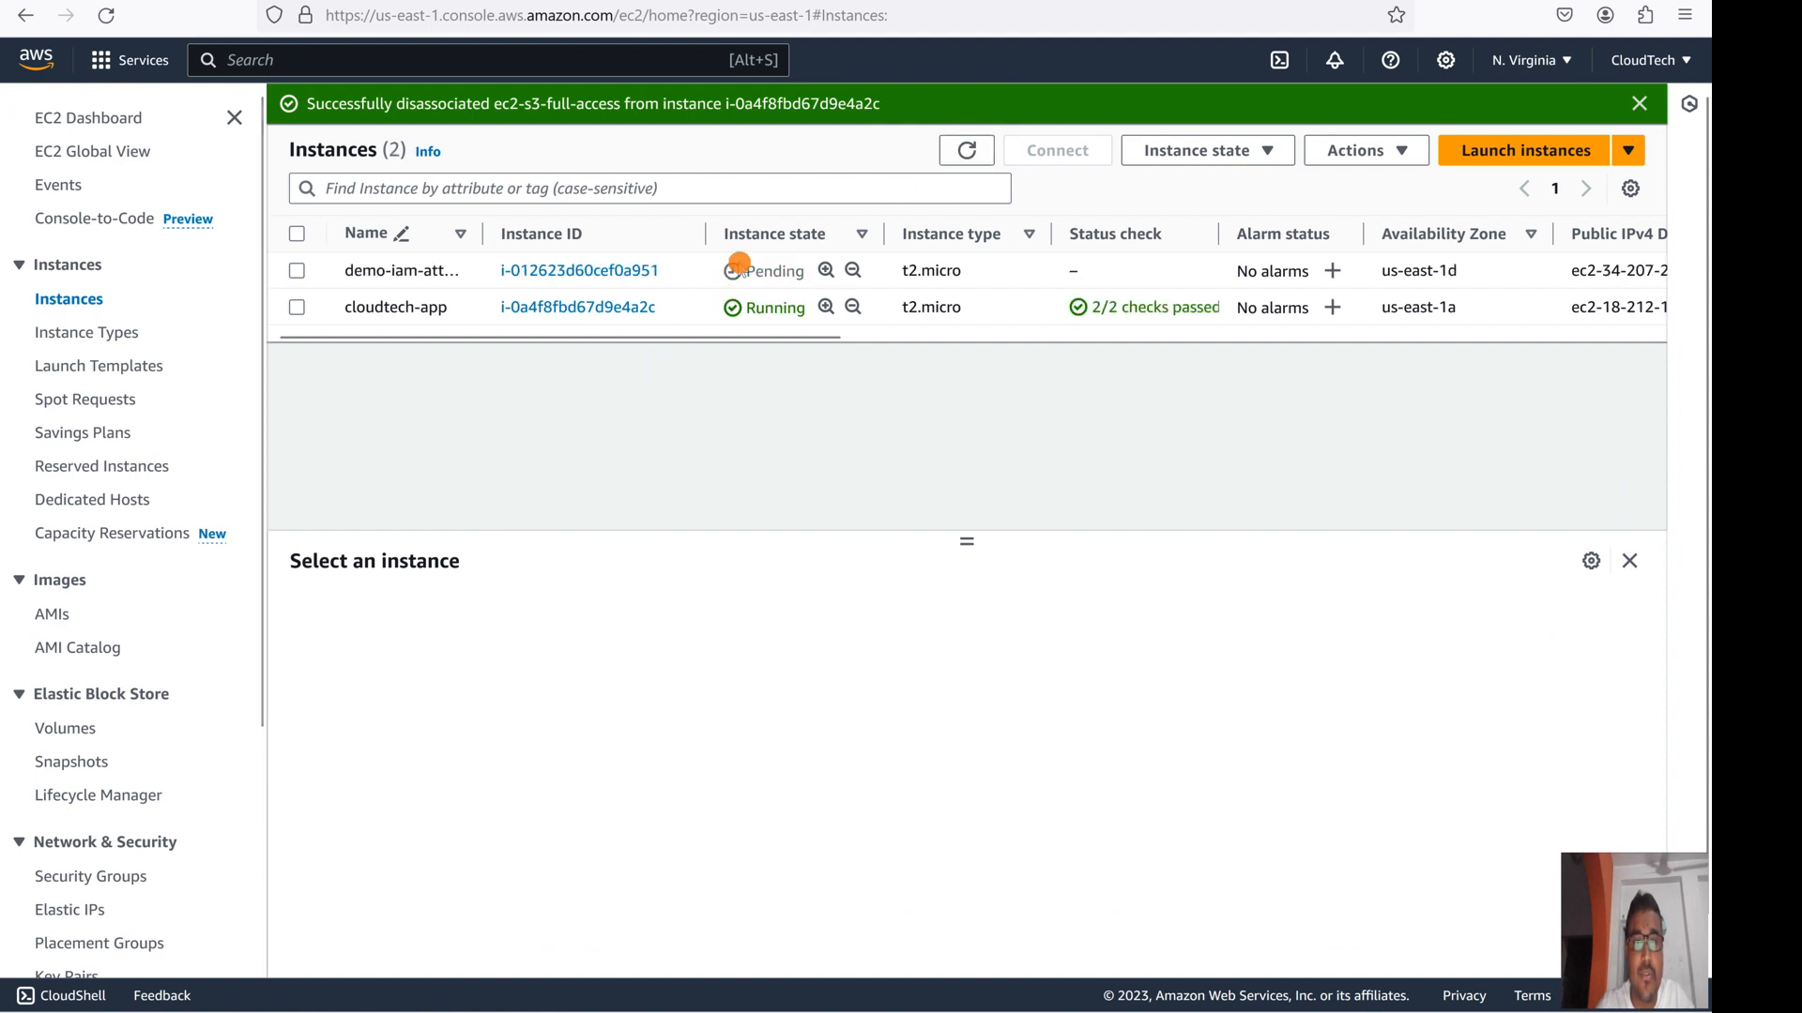
click(295, 271)
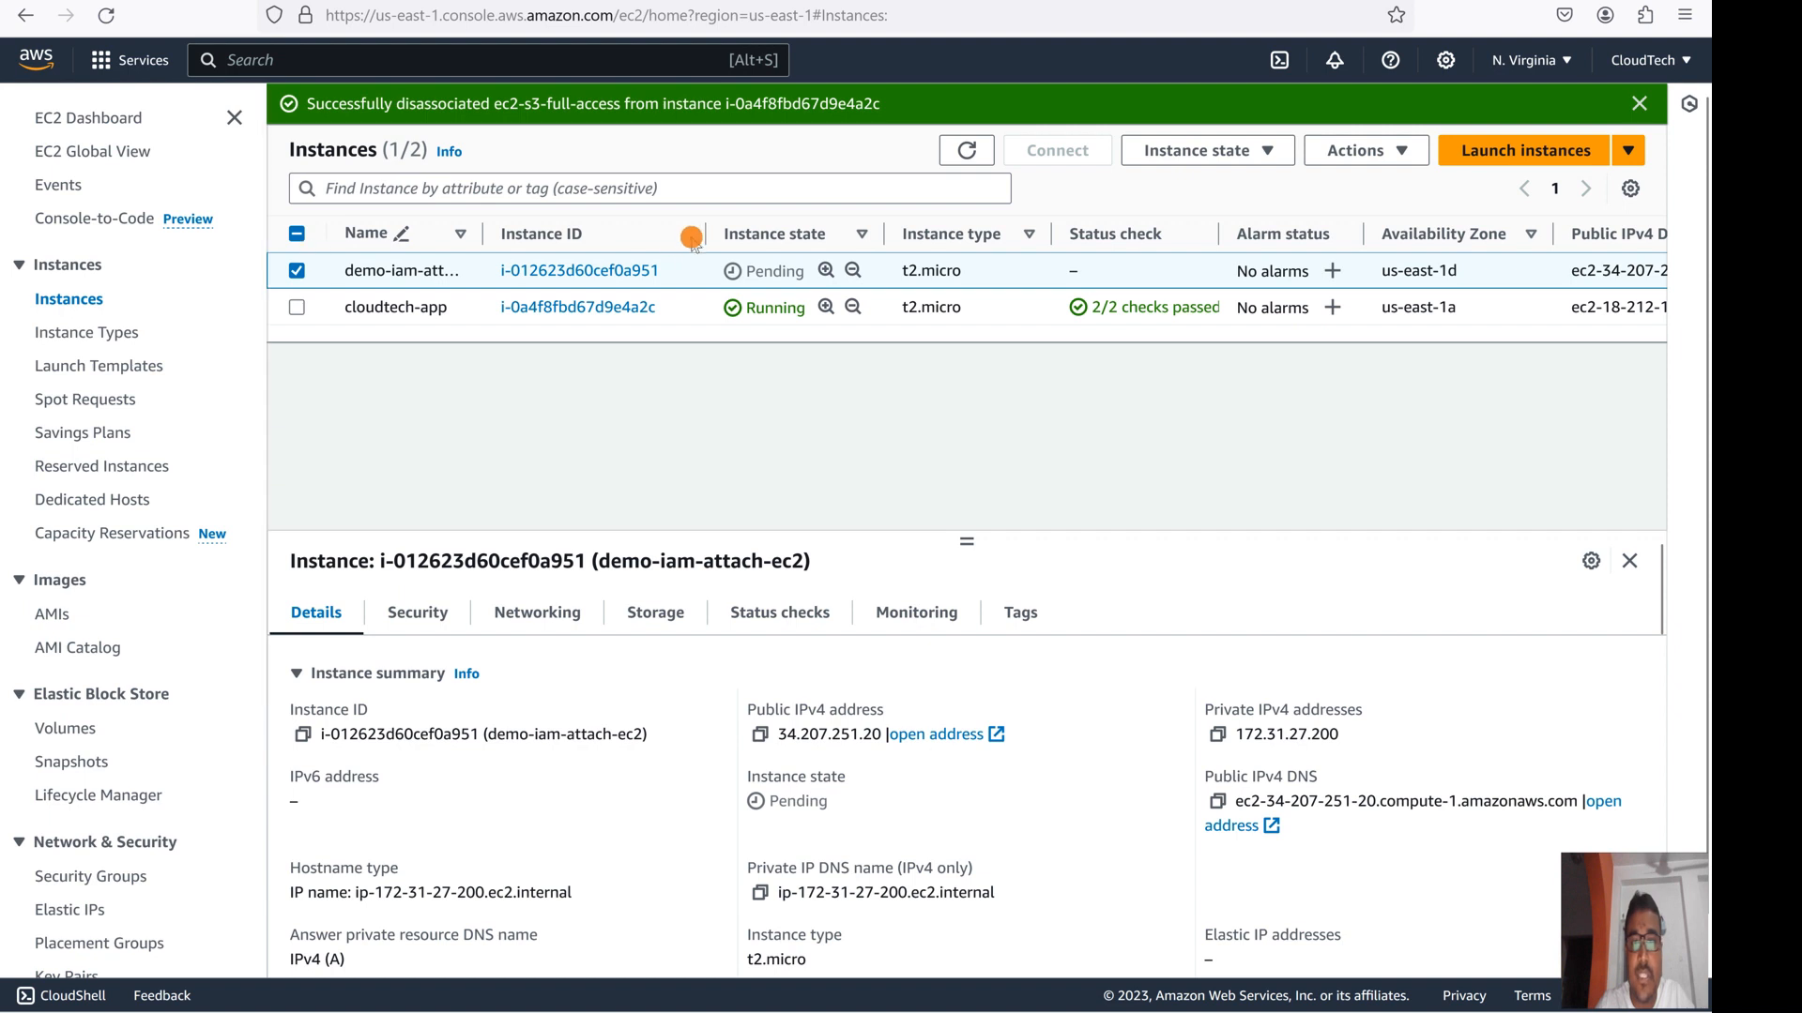
- Refresh the instance state, then go to Actions > Security > Modify IAM role for demo-iam-attach-ec2
click(1377, 152)
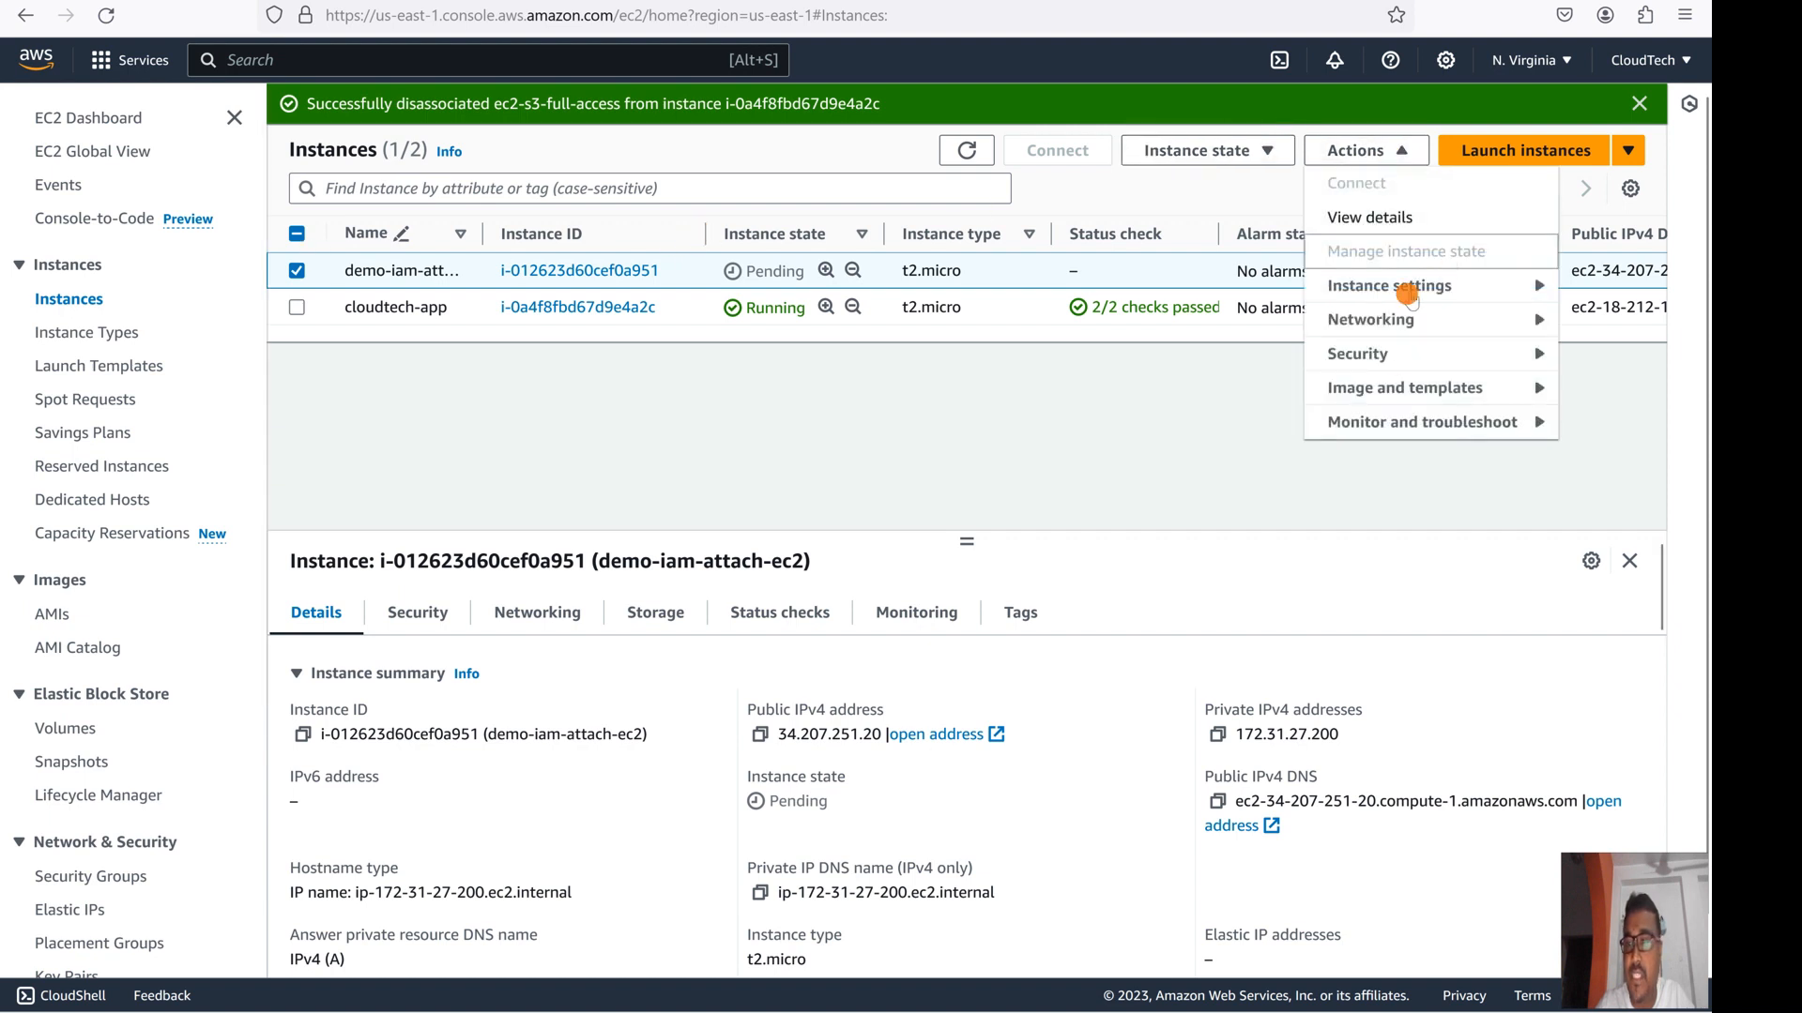
mouse_move(1356, 354)
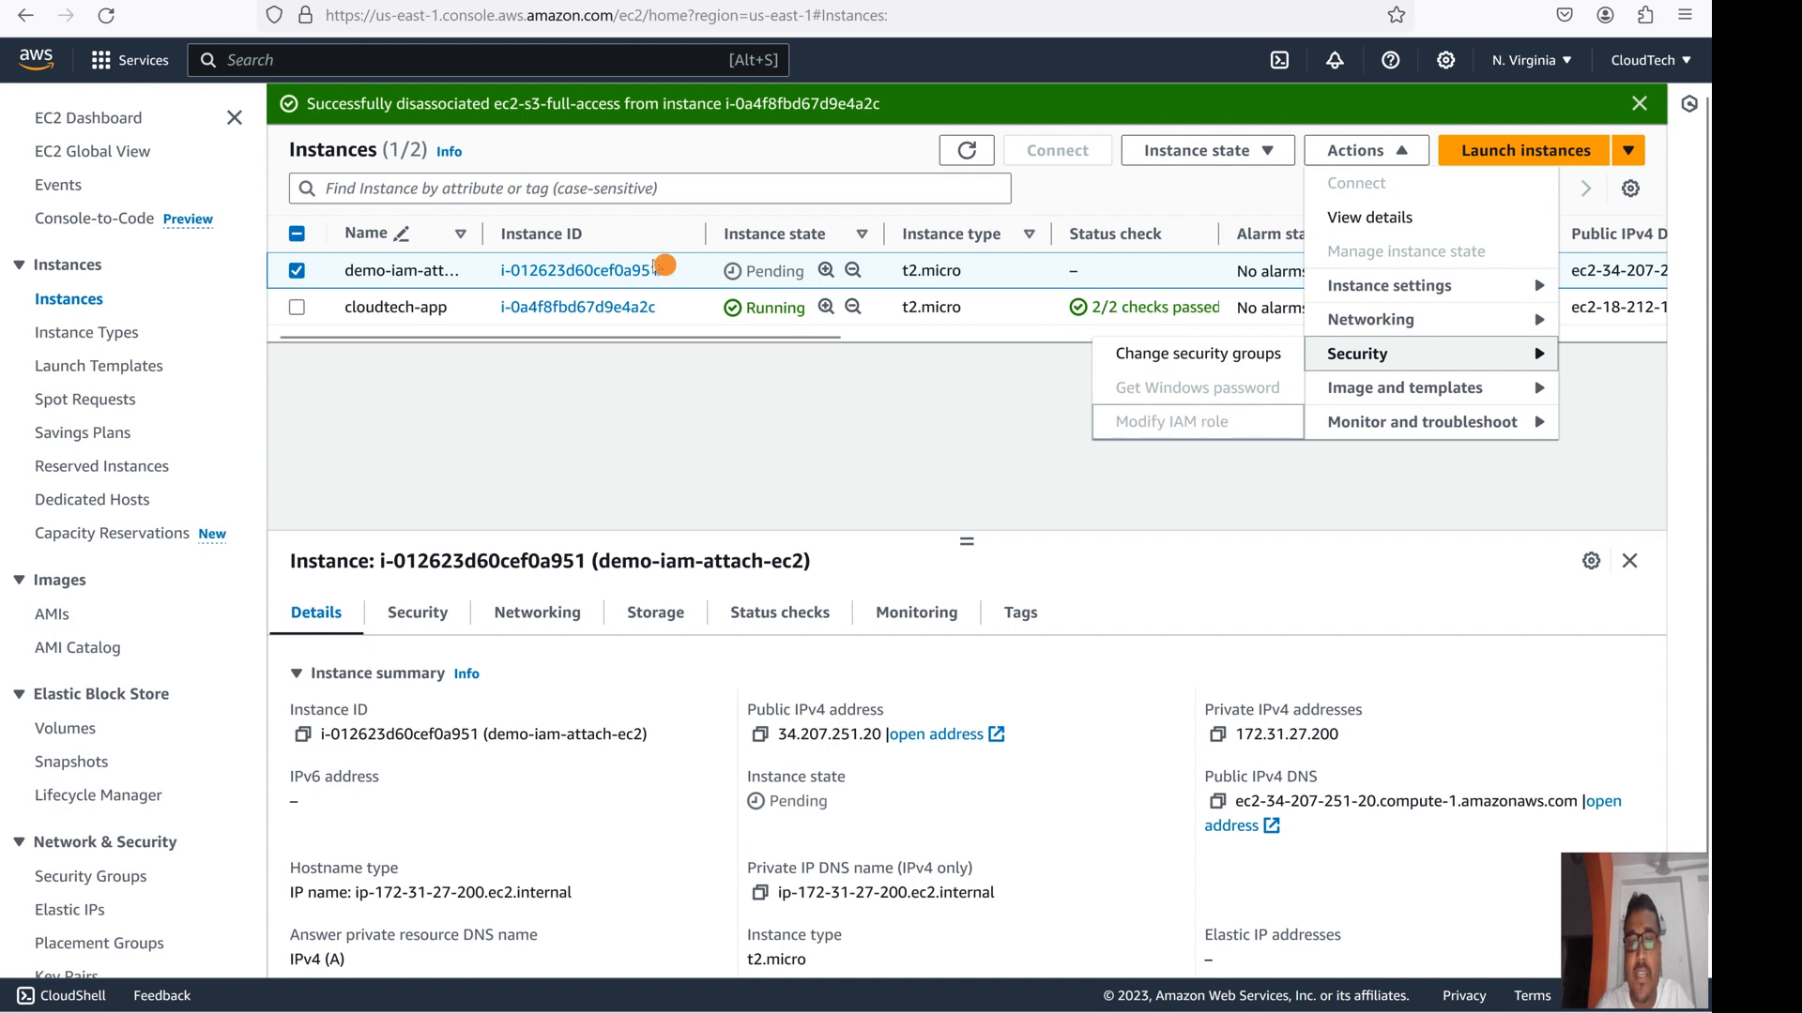
click(968, 150)
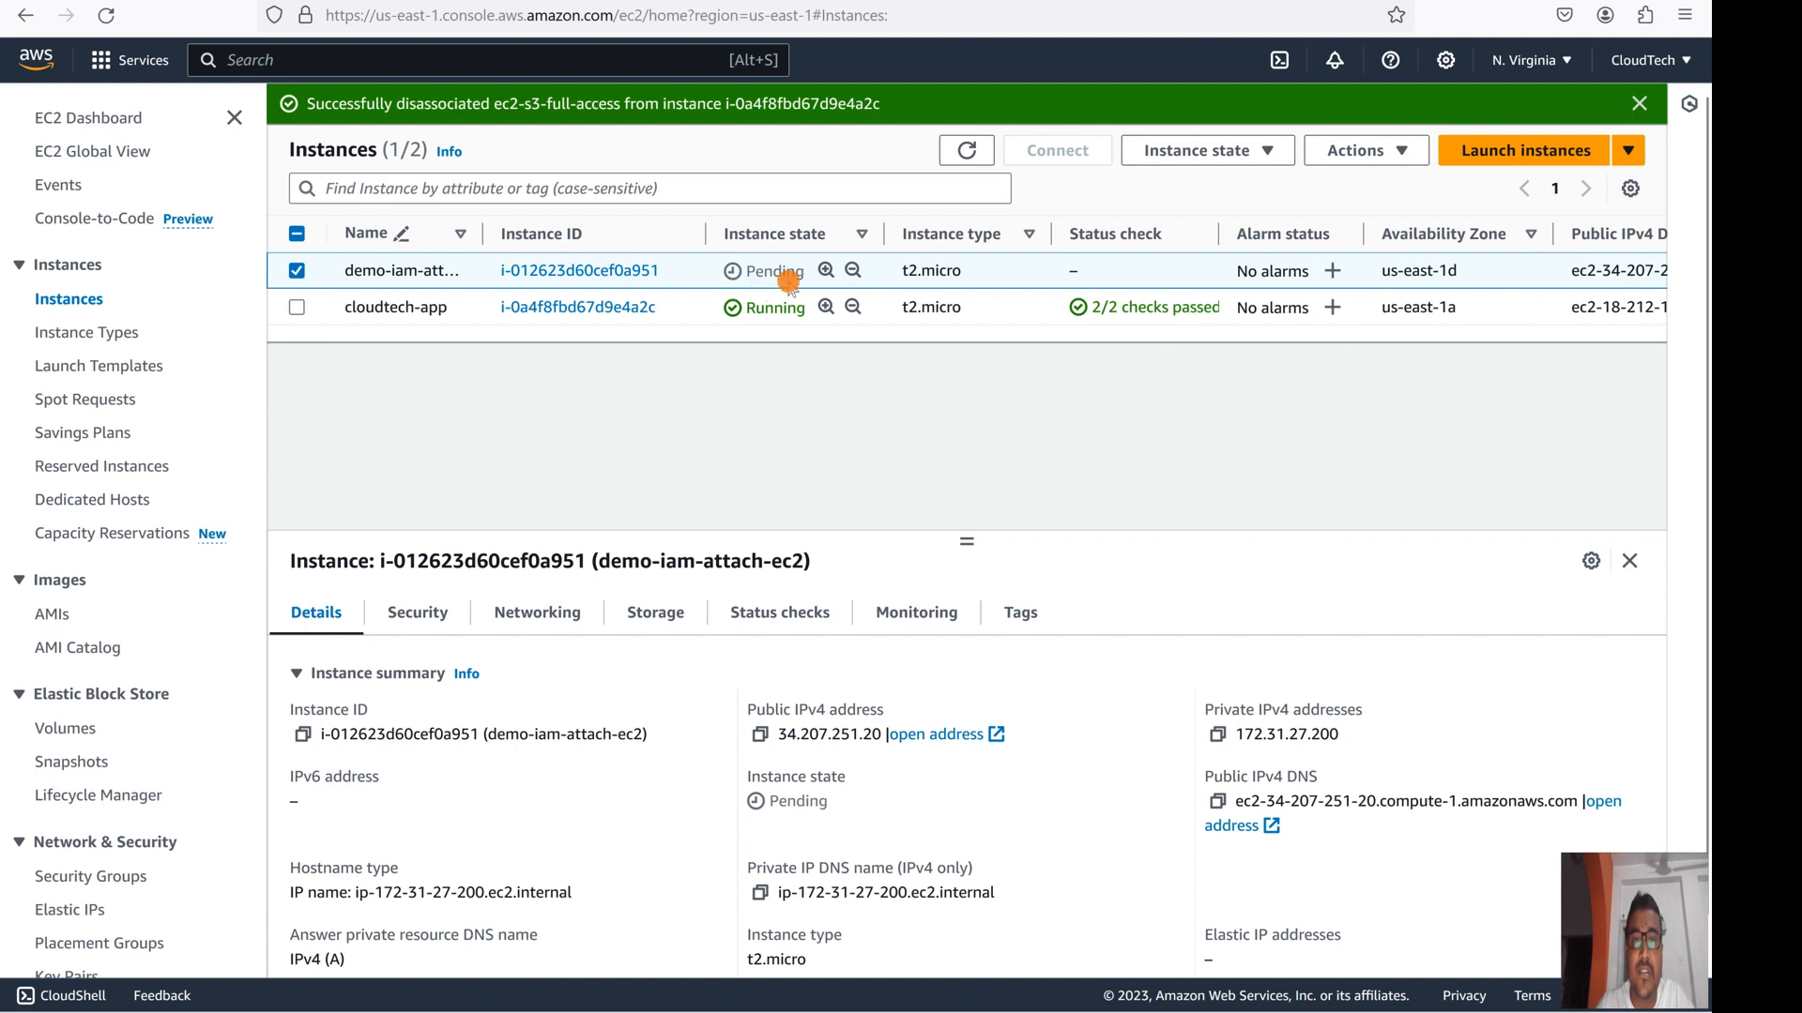
click(1396, 150)
mouse_move(1388, 364)
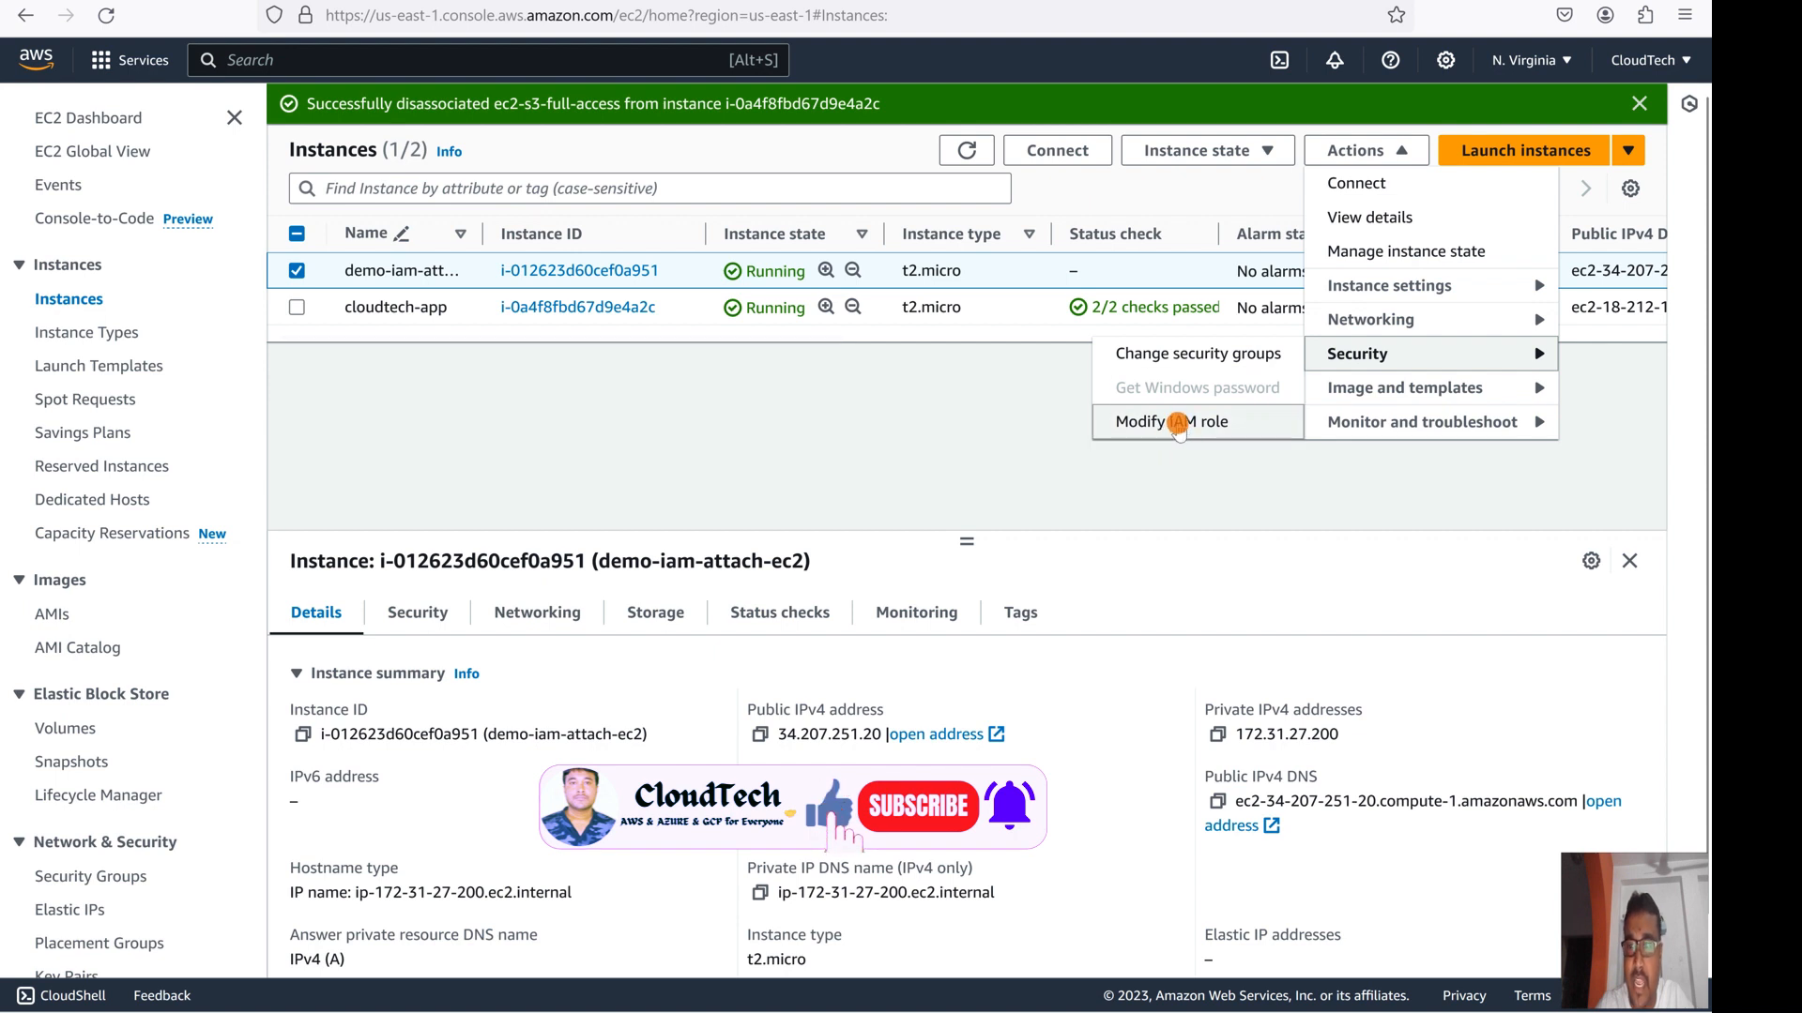
click(1176, 423)
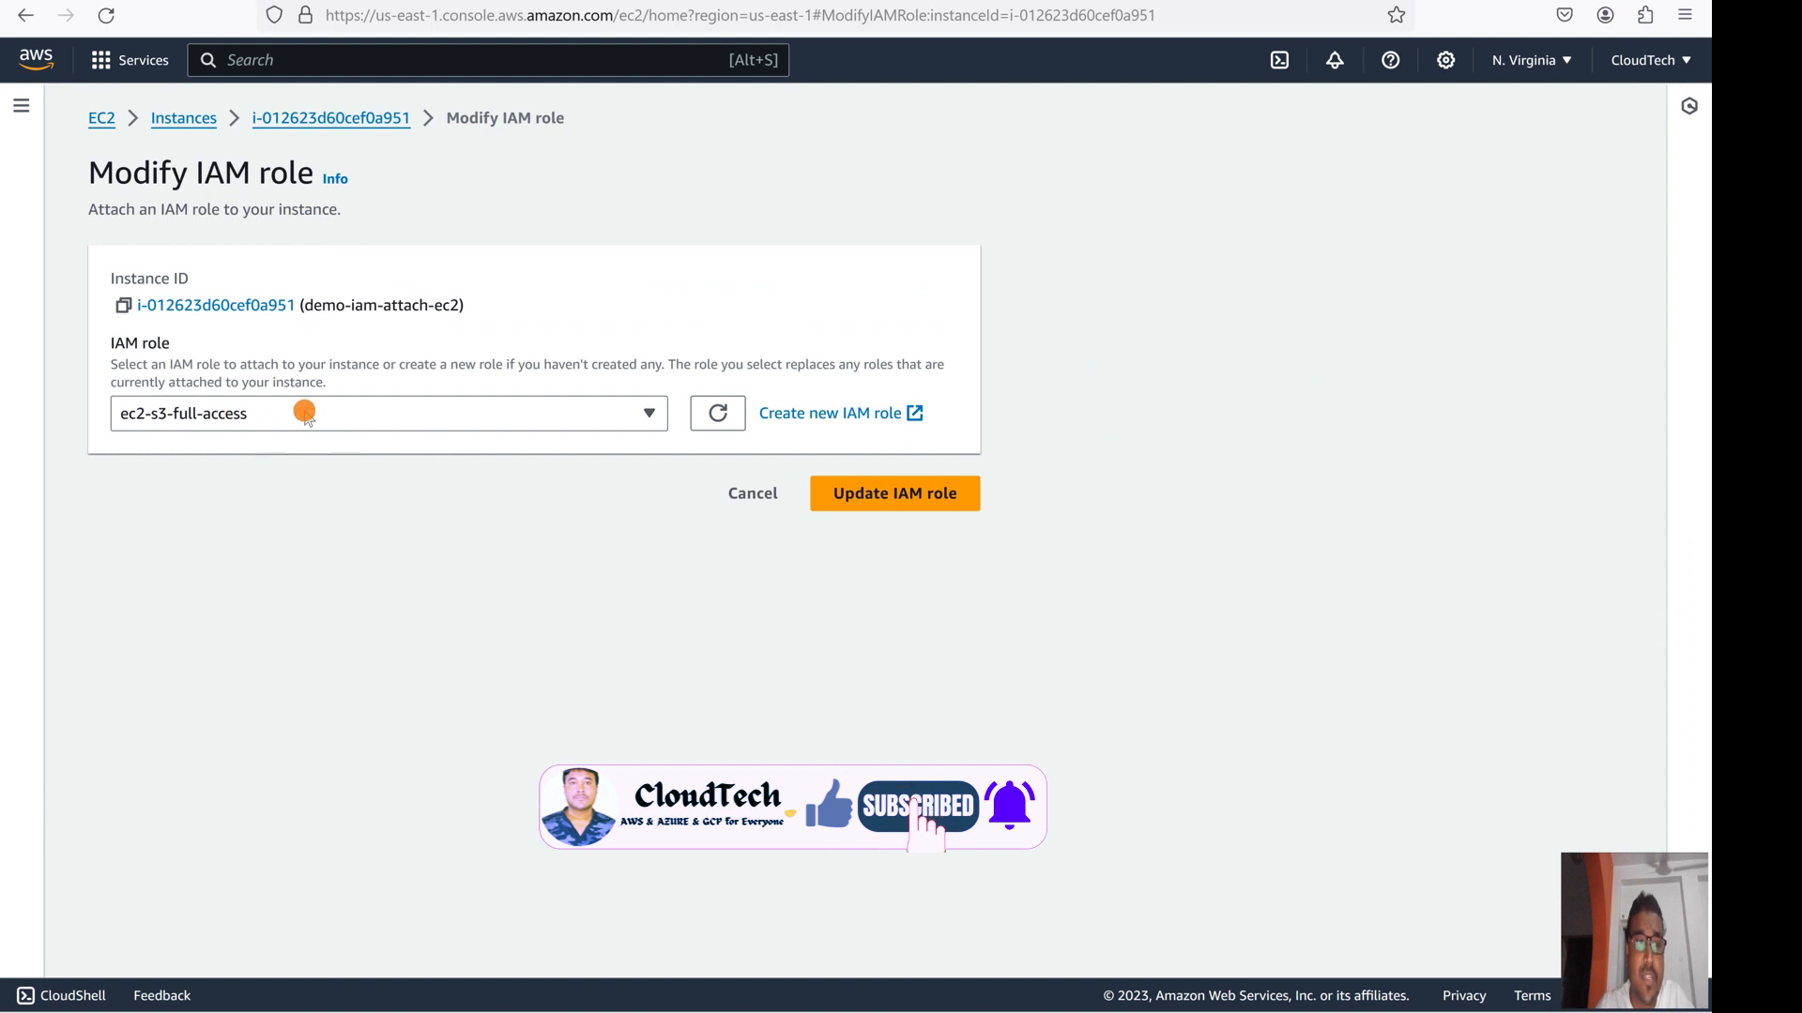
- Cancel the Modify IAM role page without changing the role
click(752, 495)
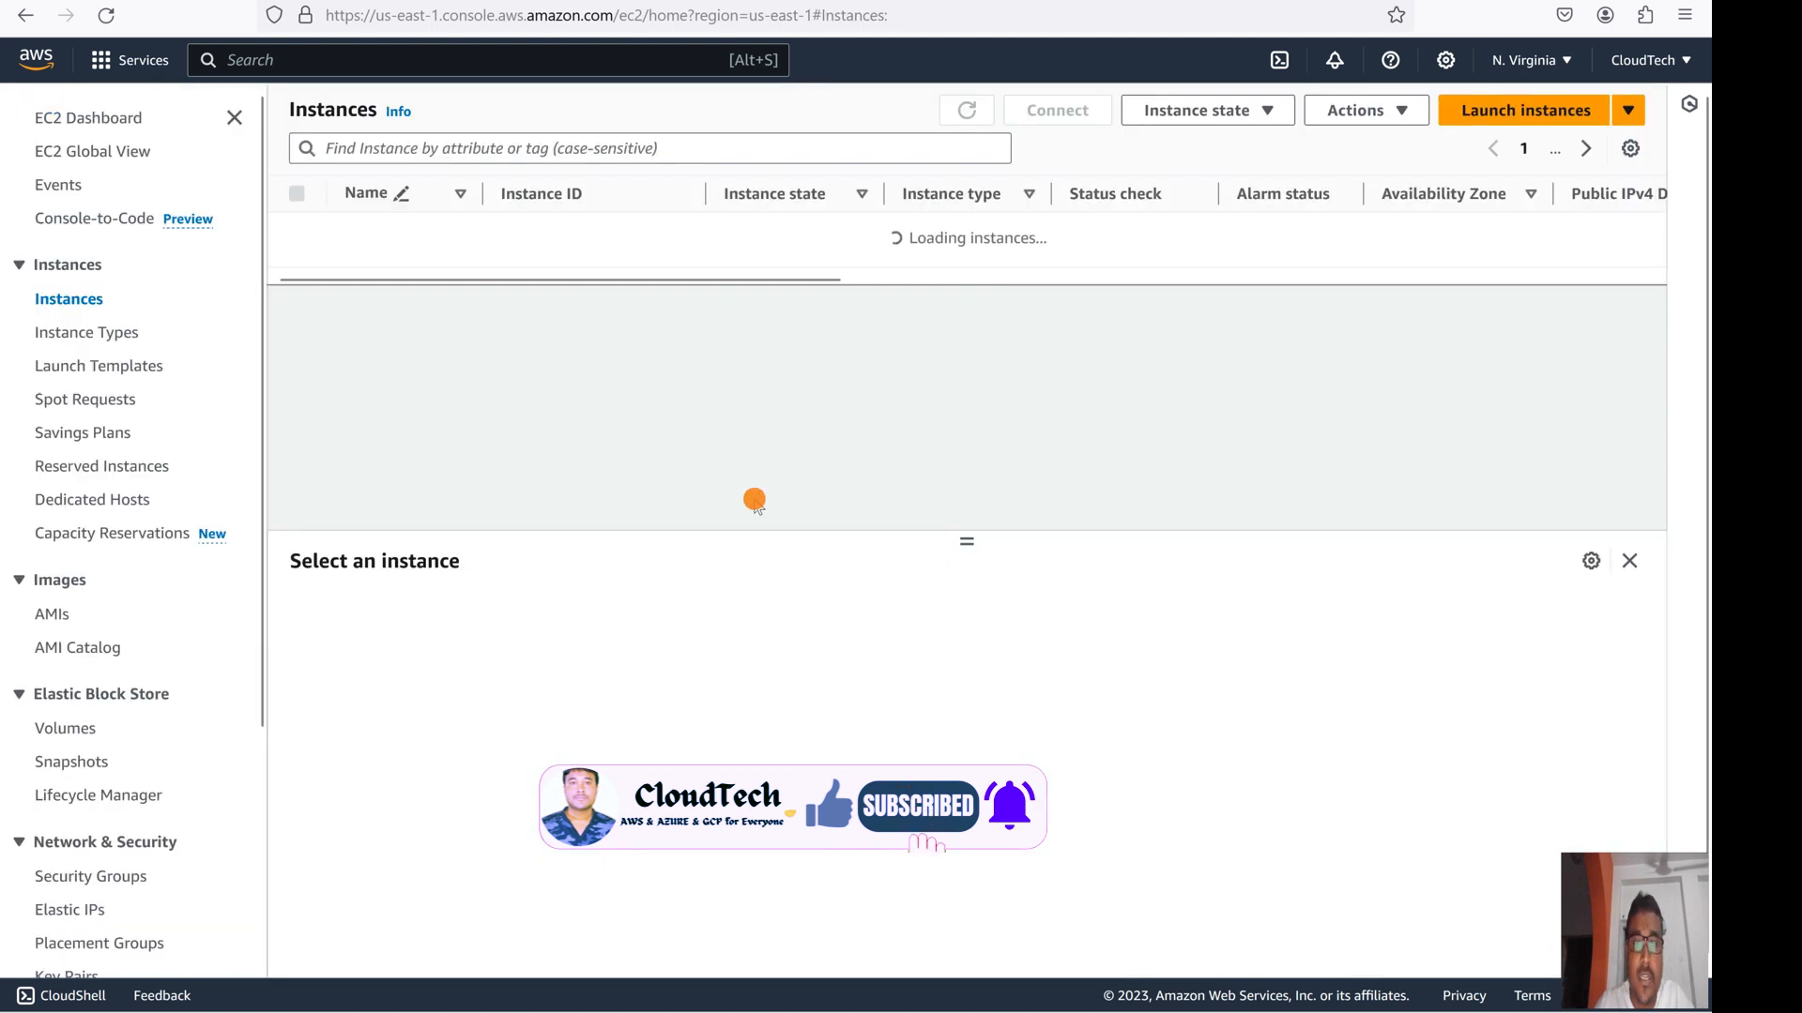